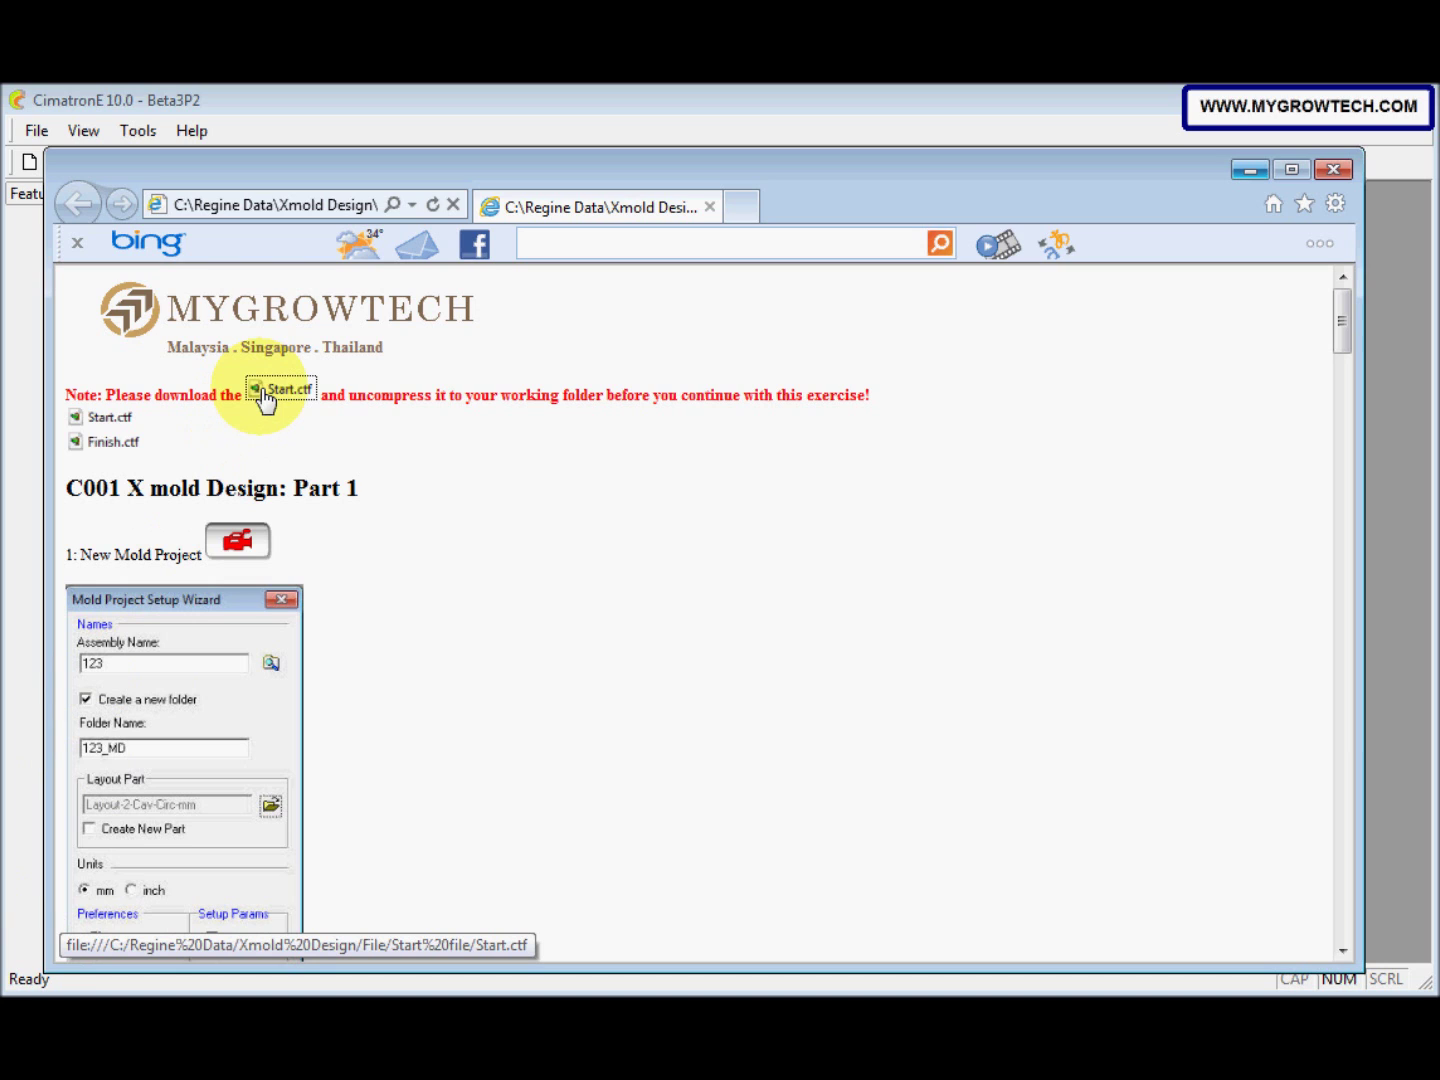
Download the Start.ctf file from the exercise page into the Working Folder's X Mold Design folder, keeping its file name
right_click(265, 396)
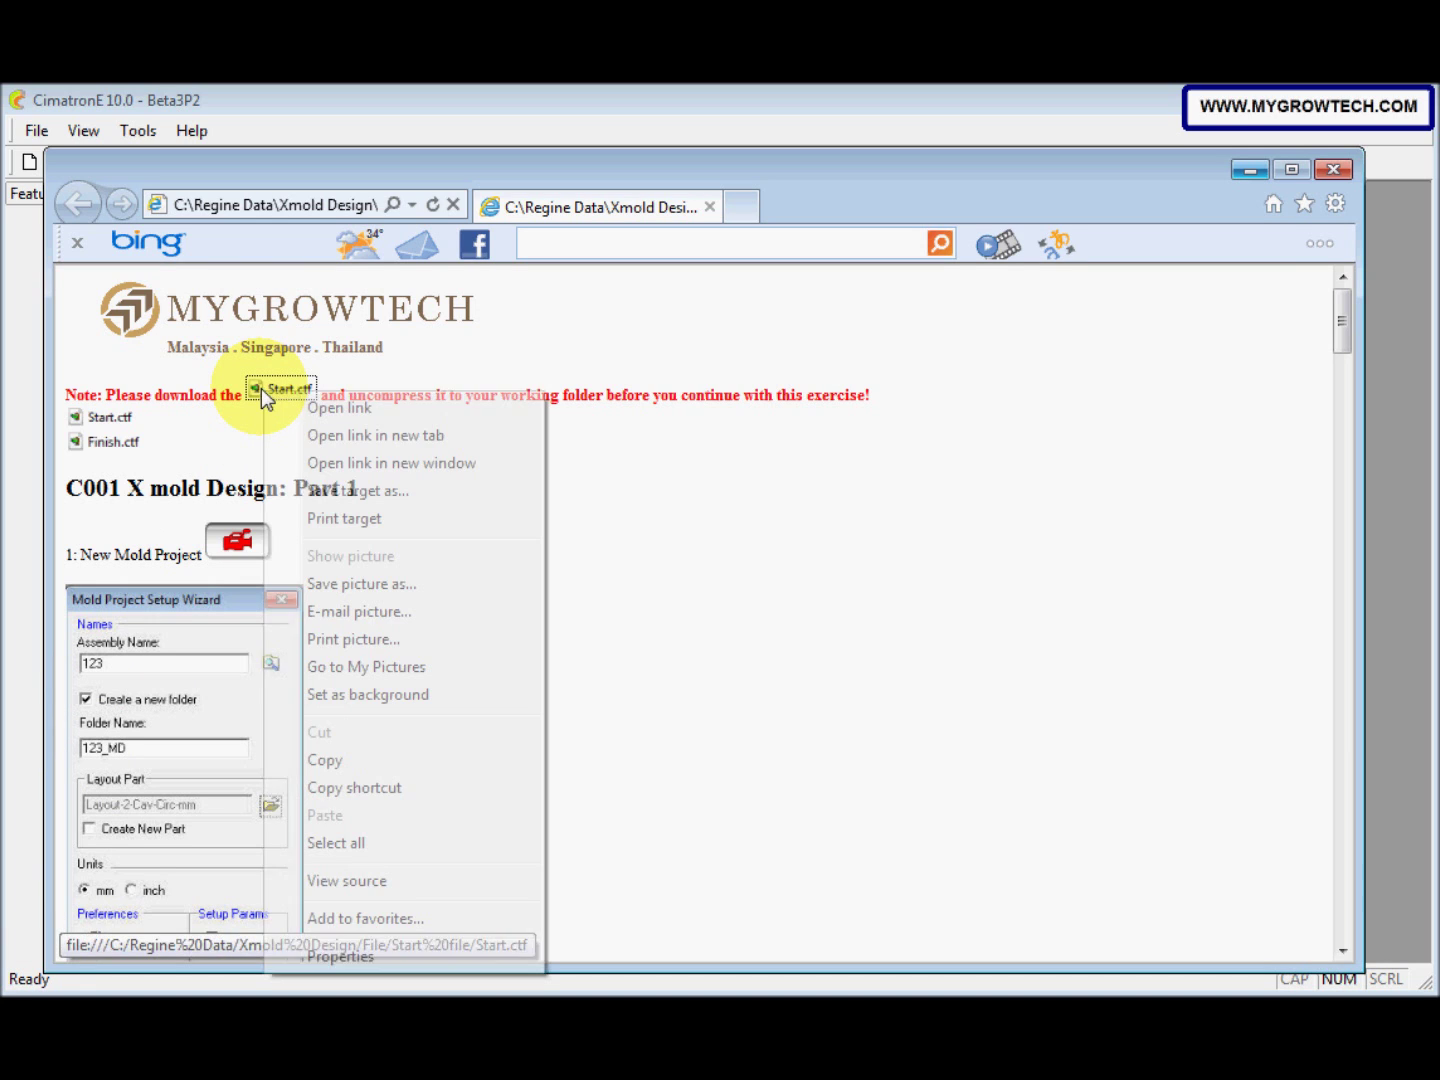
click(326, 494)
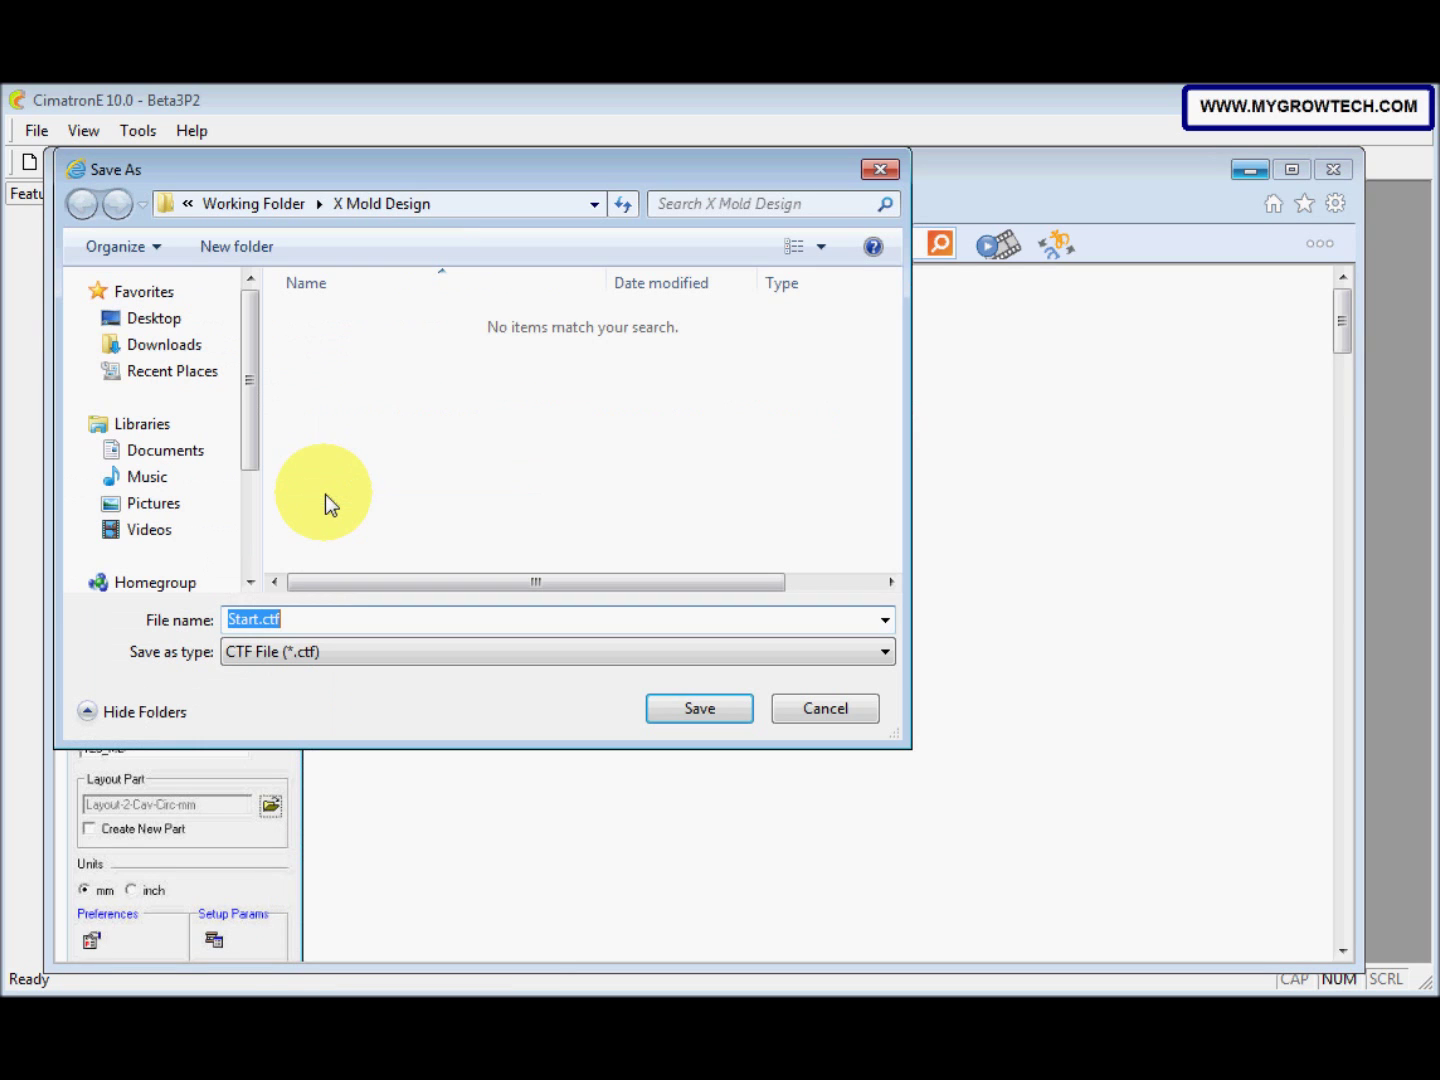
click(276, 212)
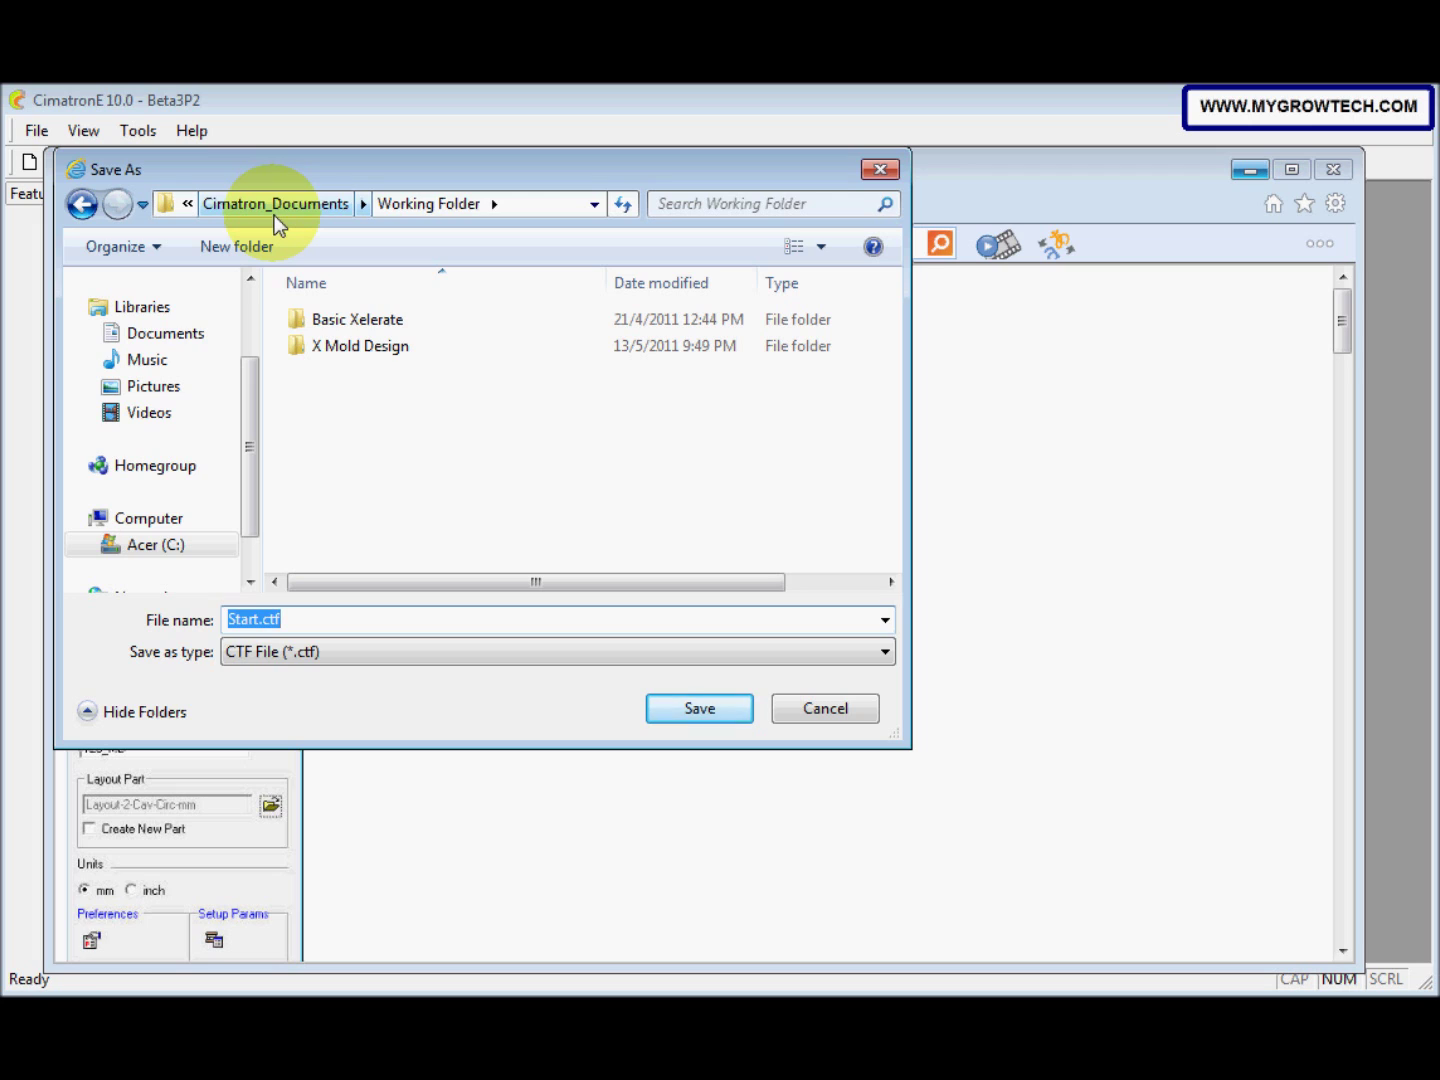
click(402, 354)
double_click(402, 353)
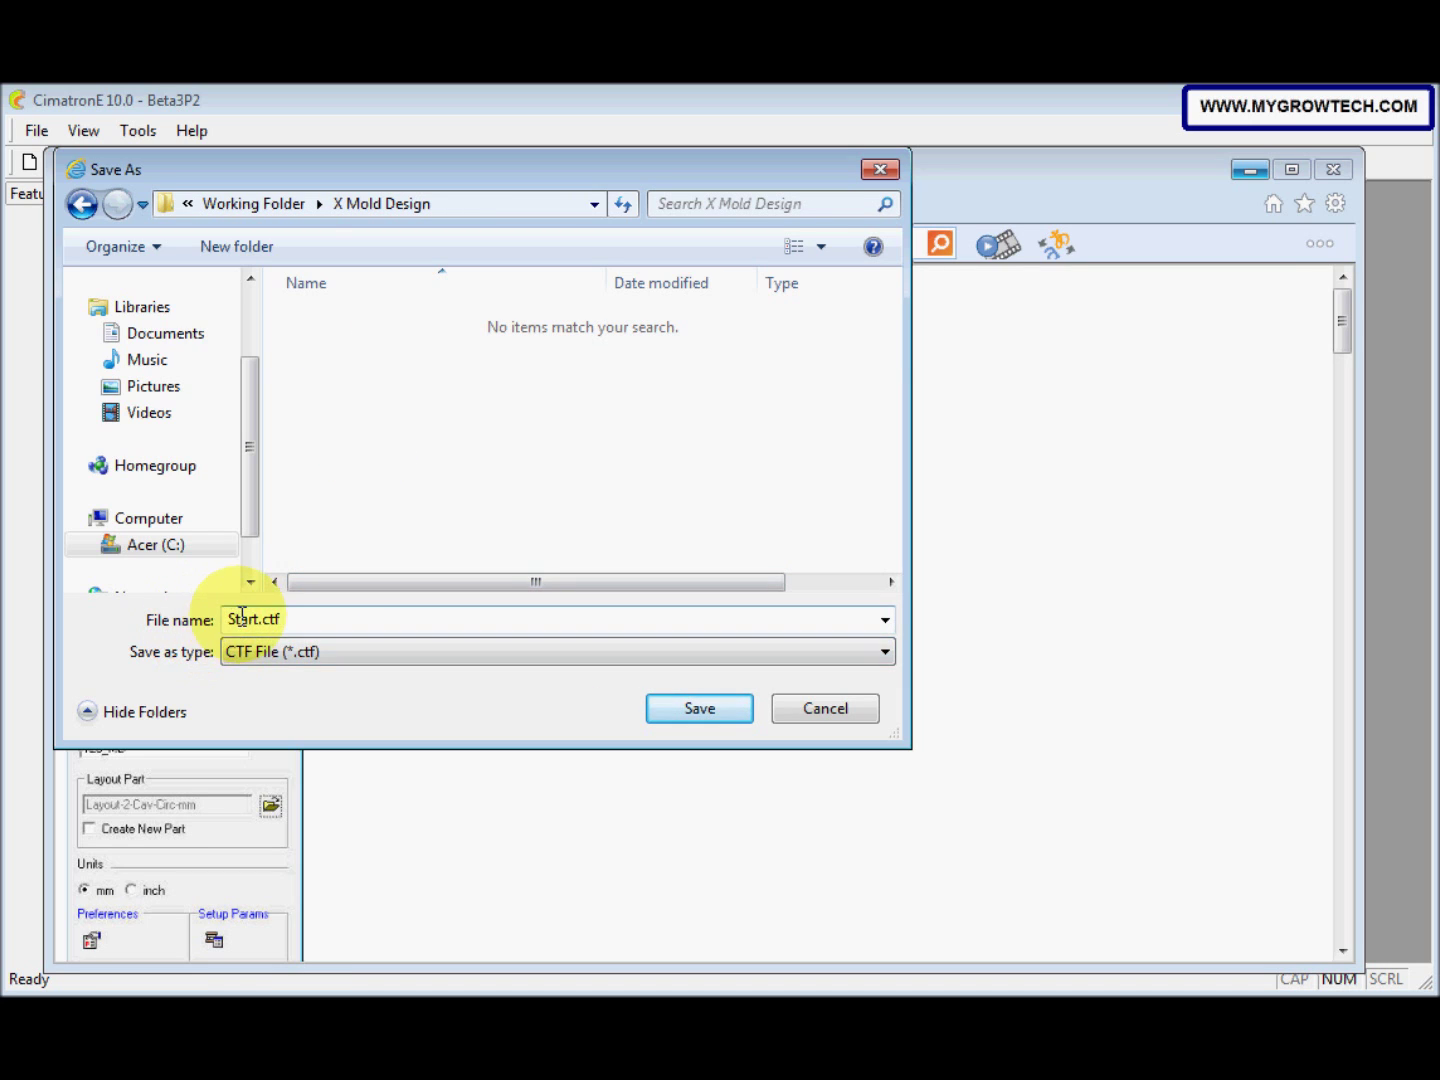
click(275, 619)
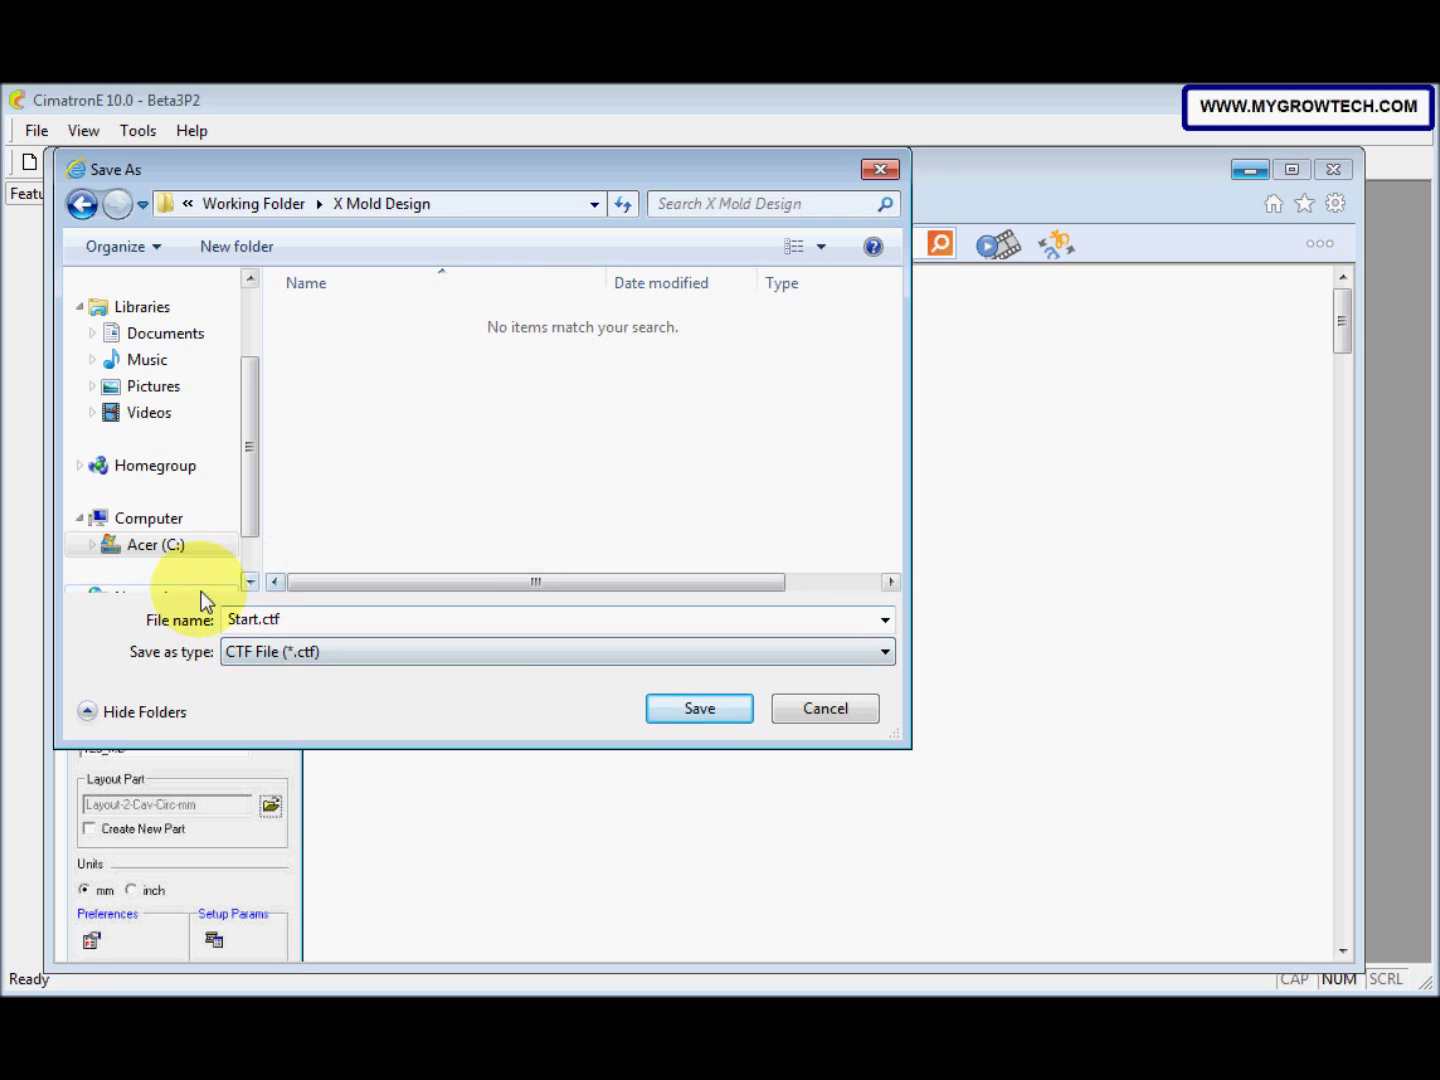
click(664, 706)
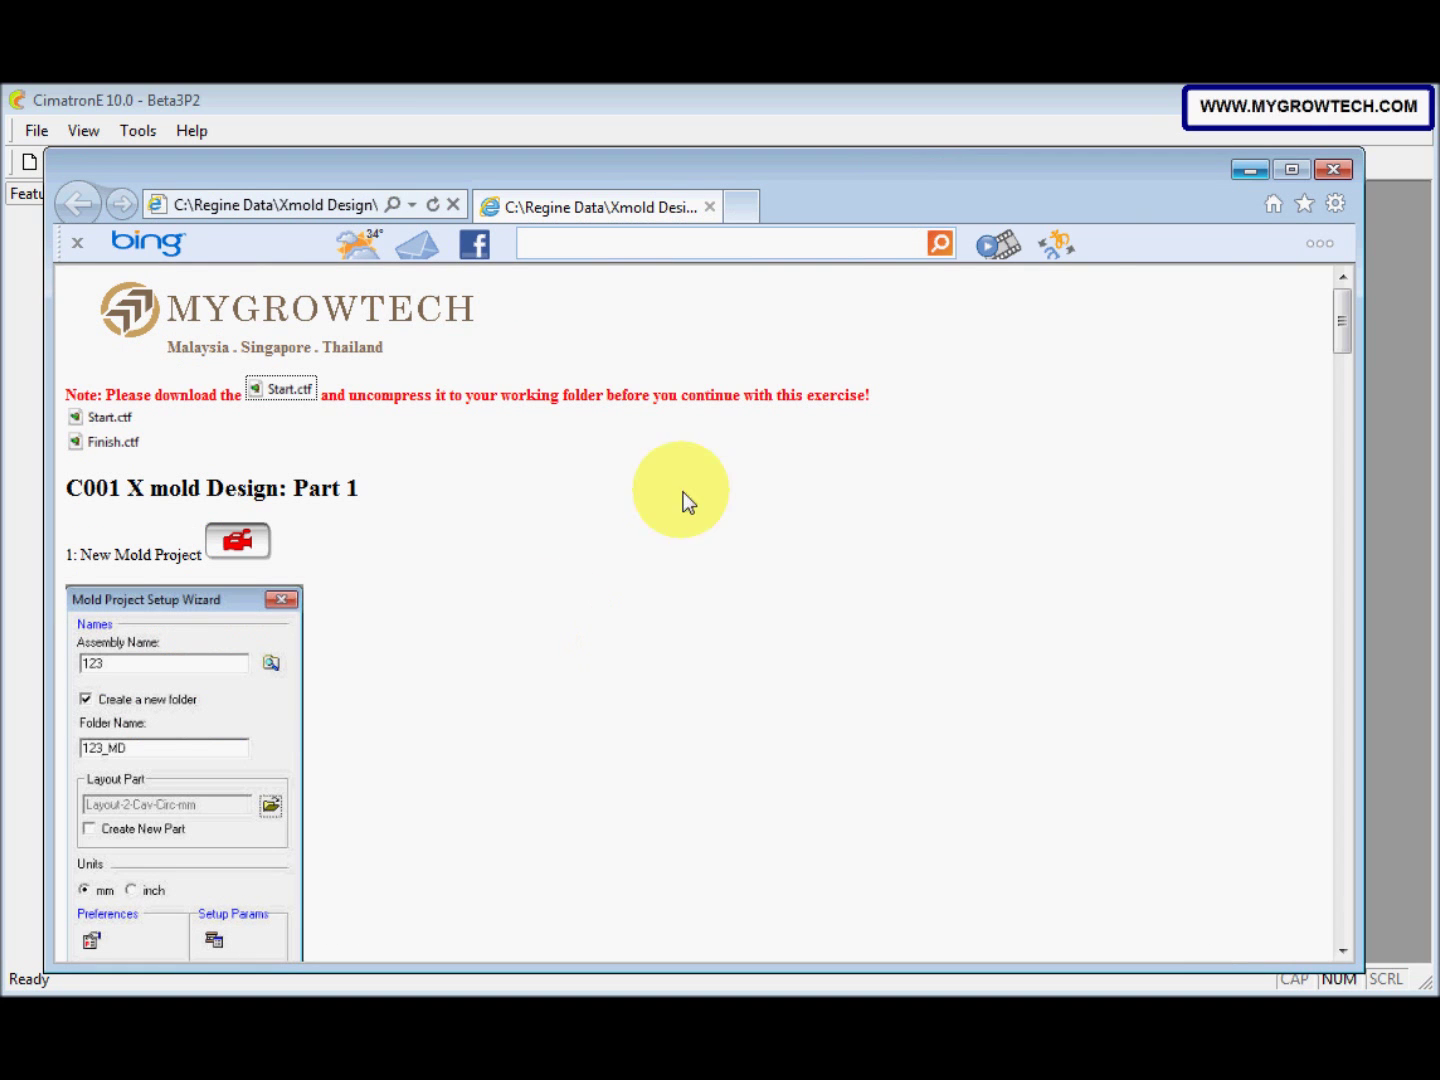
Switch to CimatronE and browse for a transfer file to open in C:\Cimatron_Documents\Working Folder\X Mold Design
click(1249, 169)
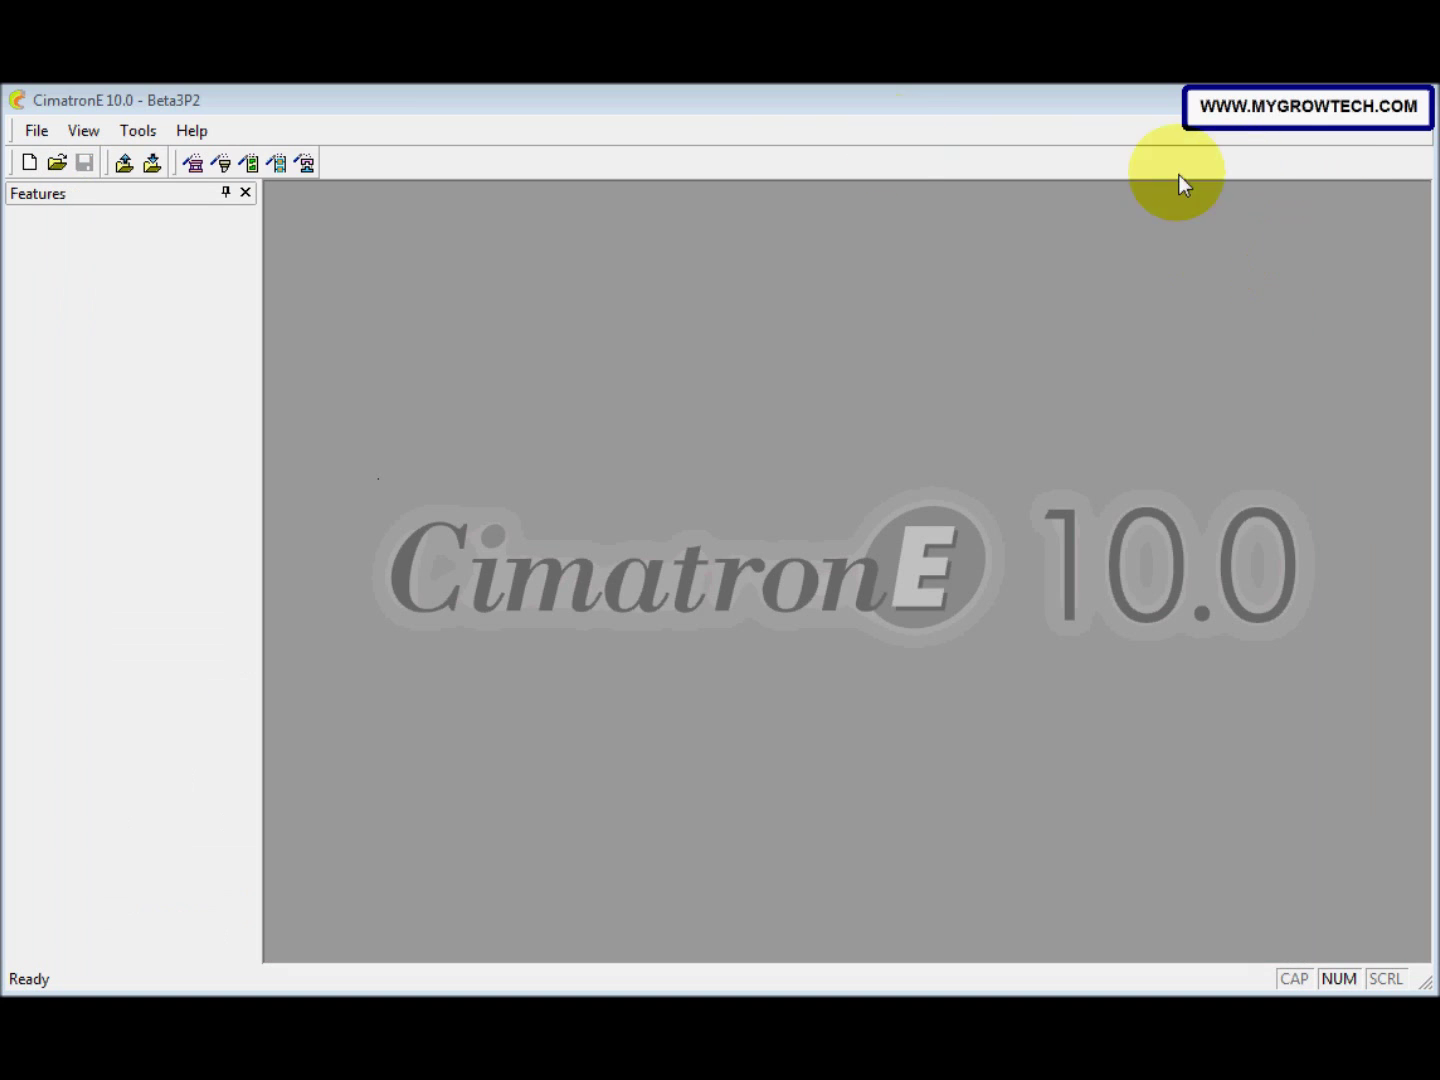
click(43, 131)
click(125, 499)
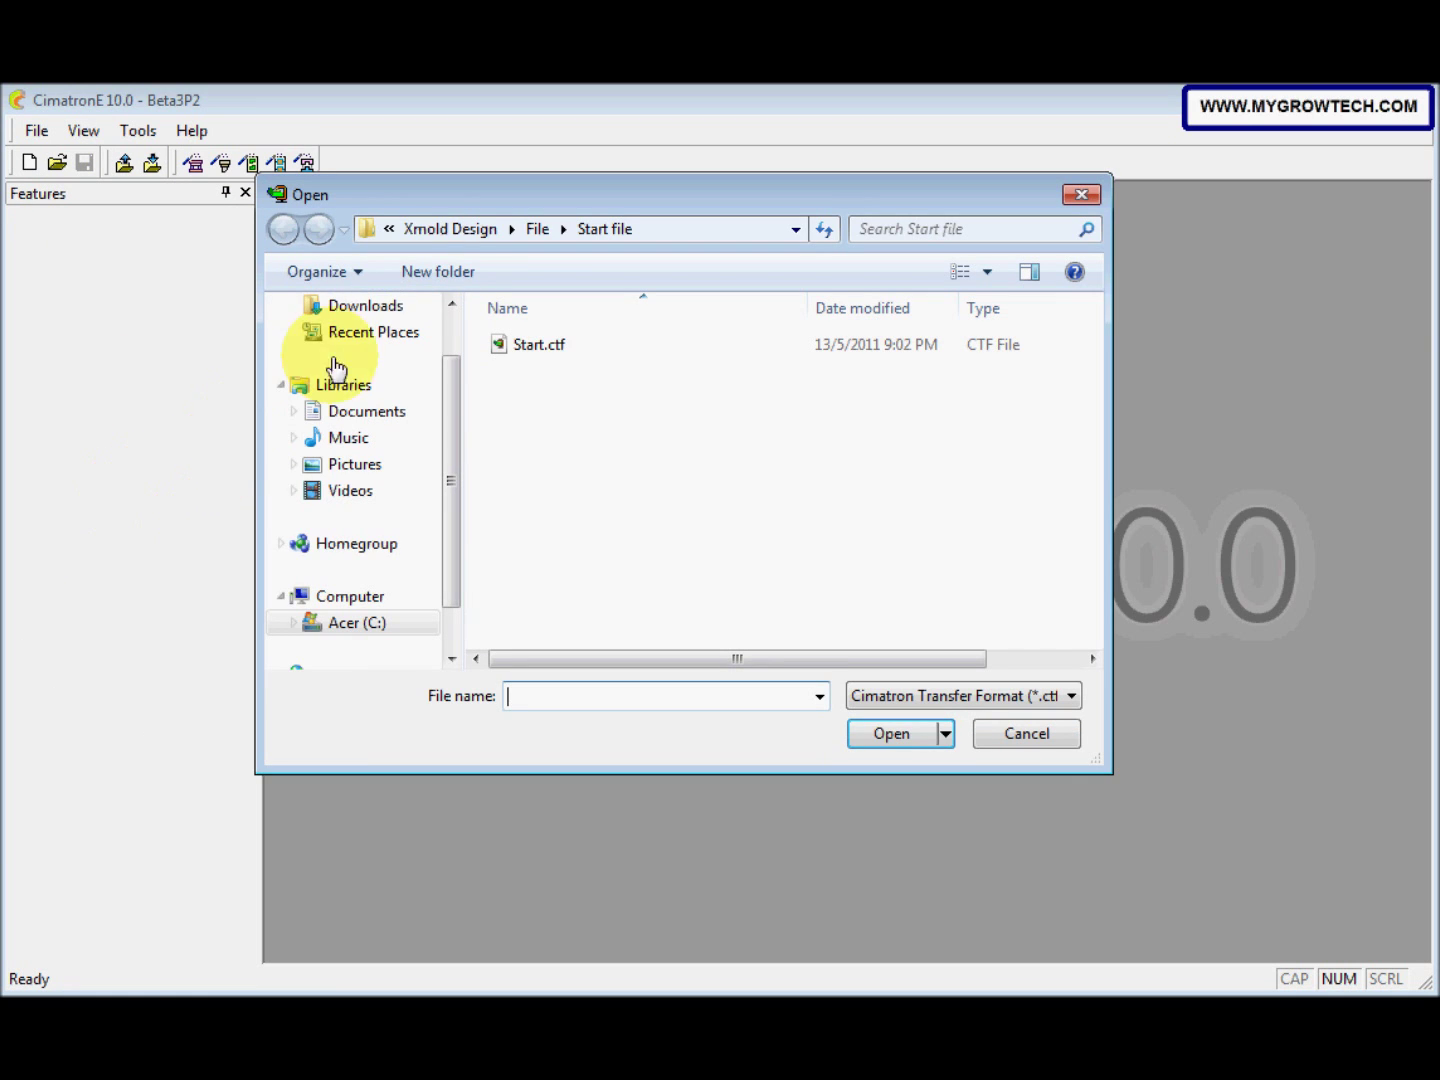
click(430, 230)
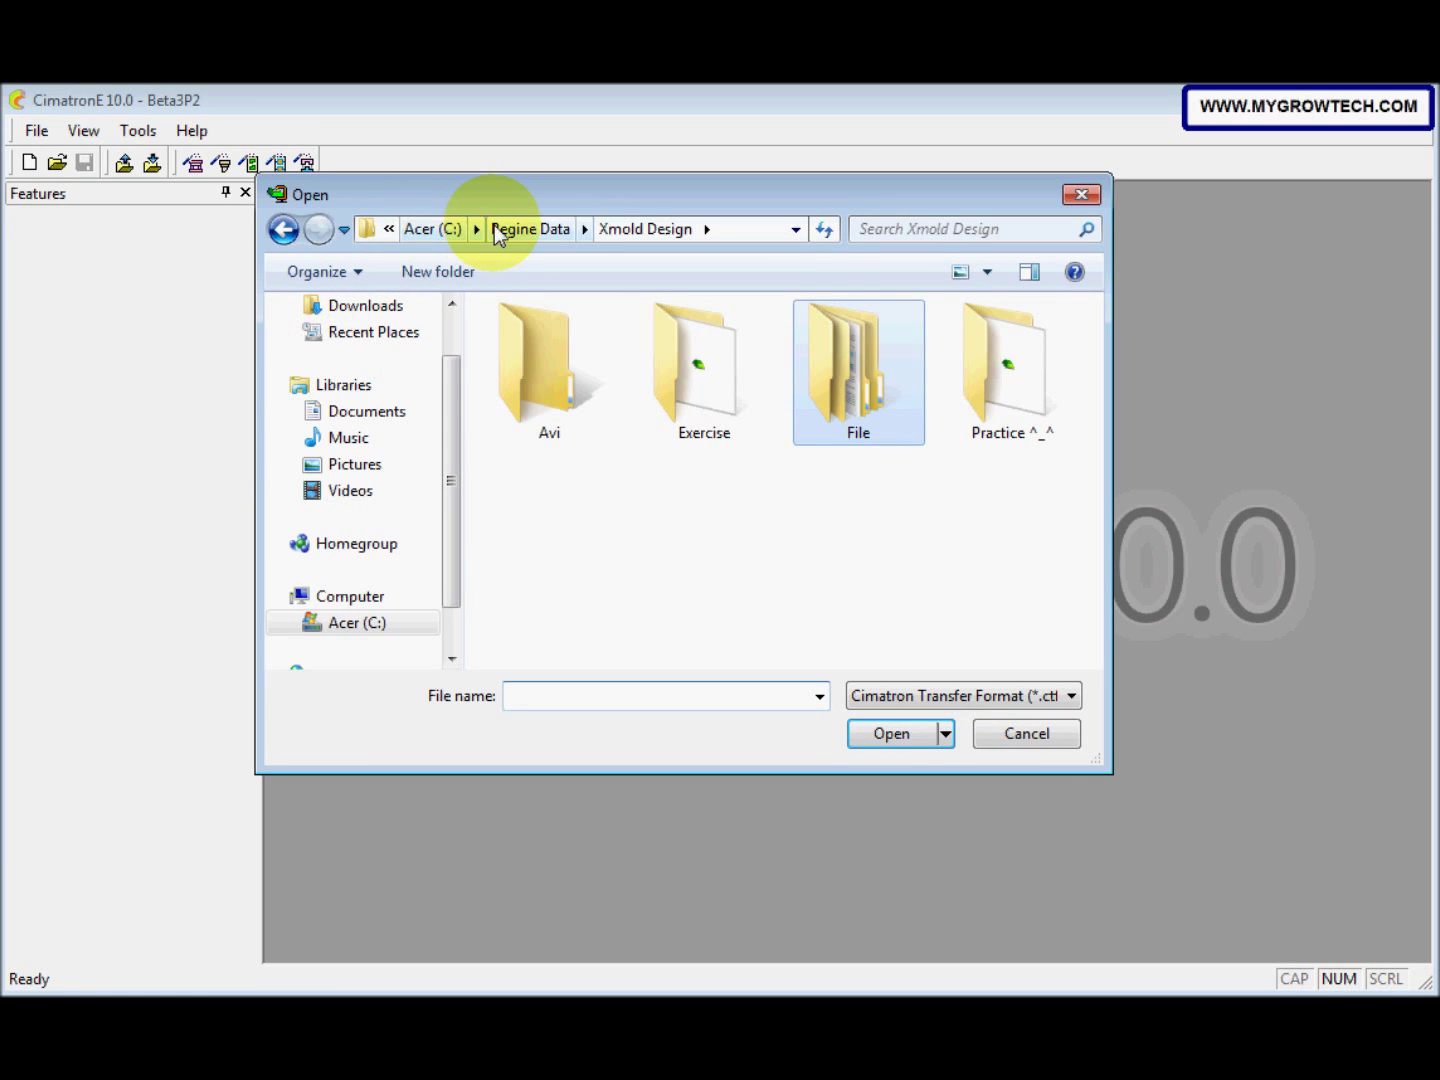
click(440, 229)
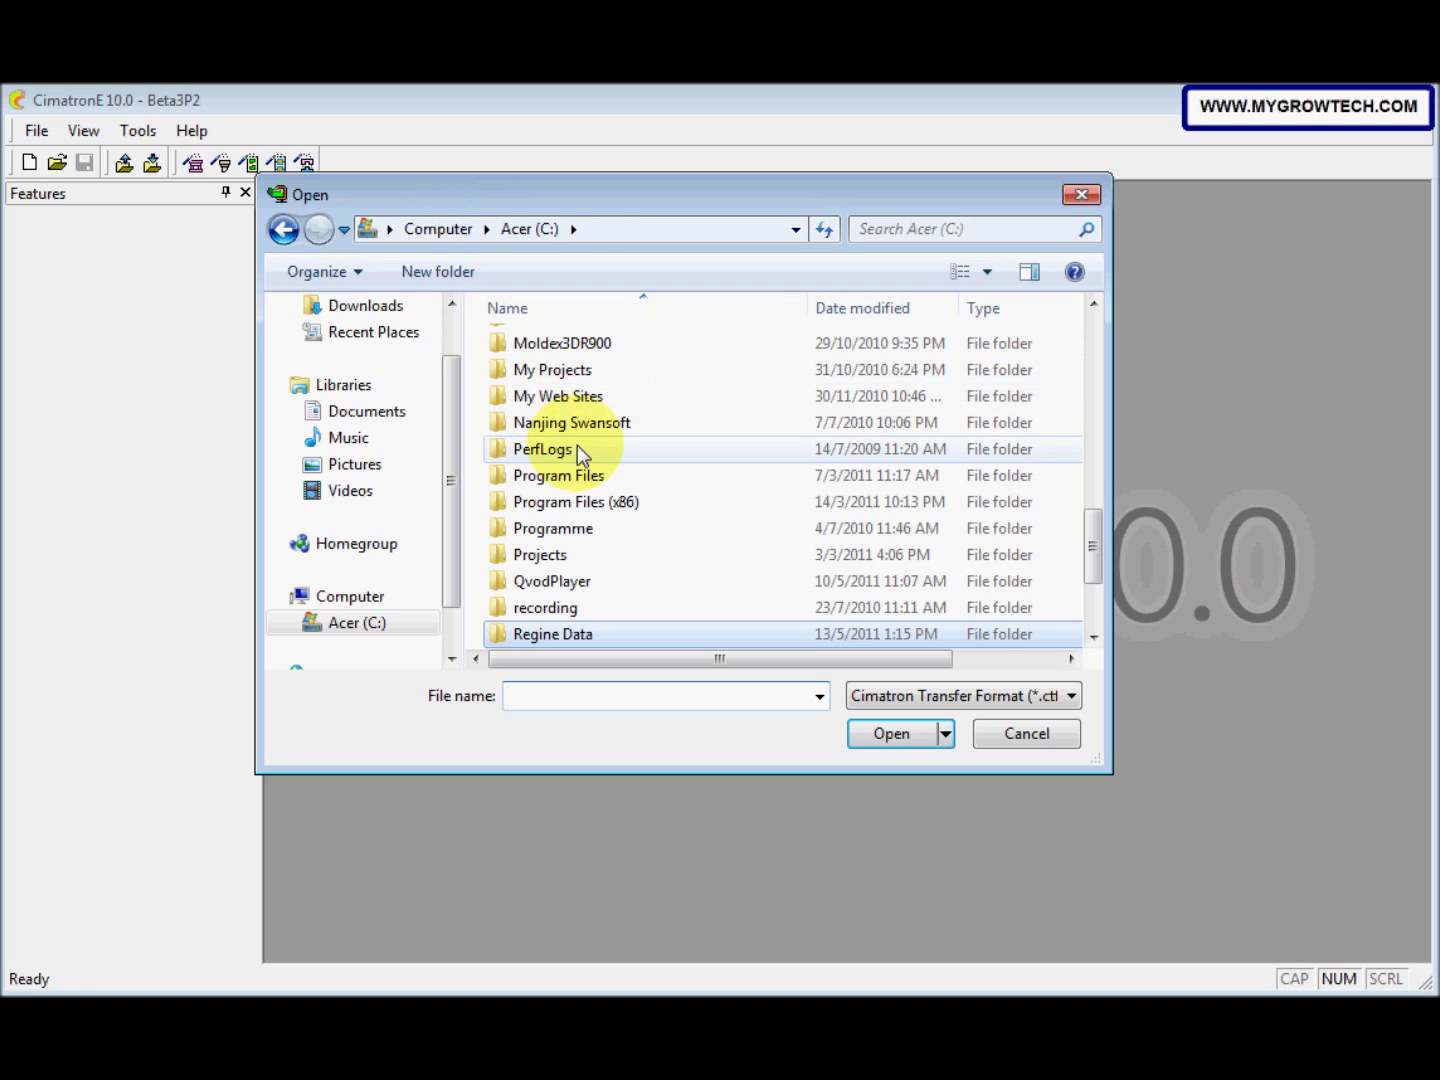
drag(1095, 553, 1084, 340)
double_click(625, 332)
scroll(633, 496, down, 6)
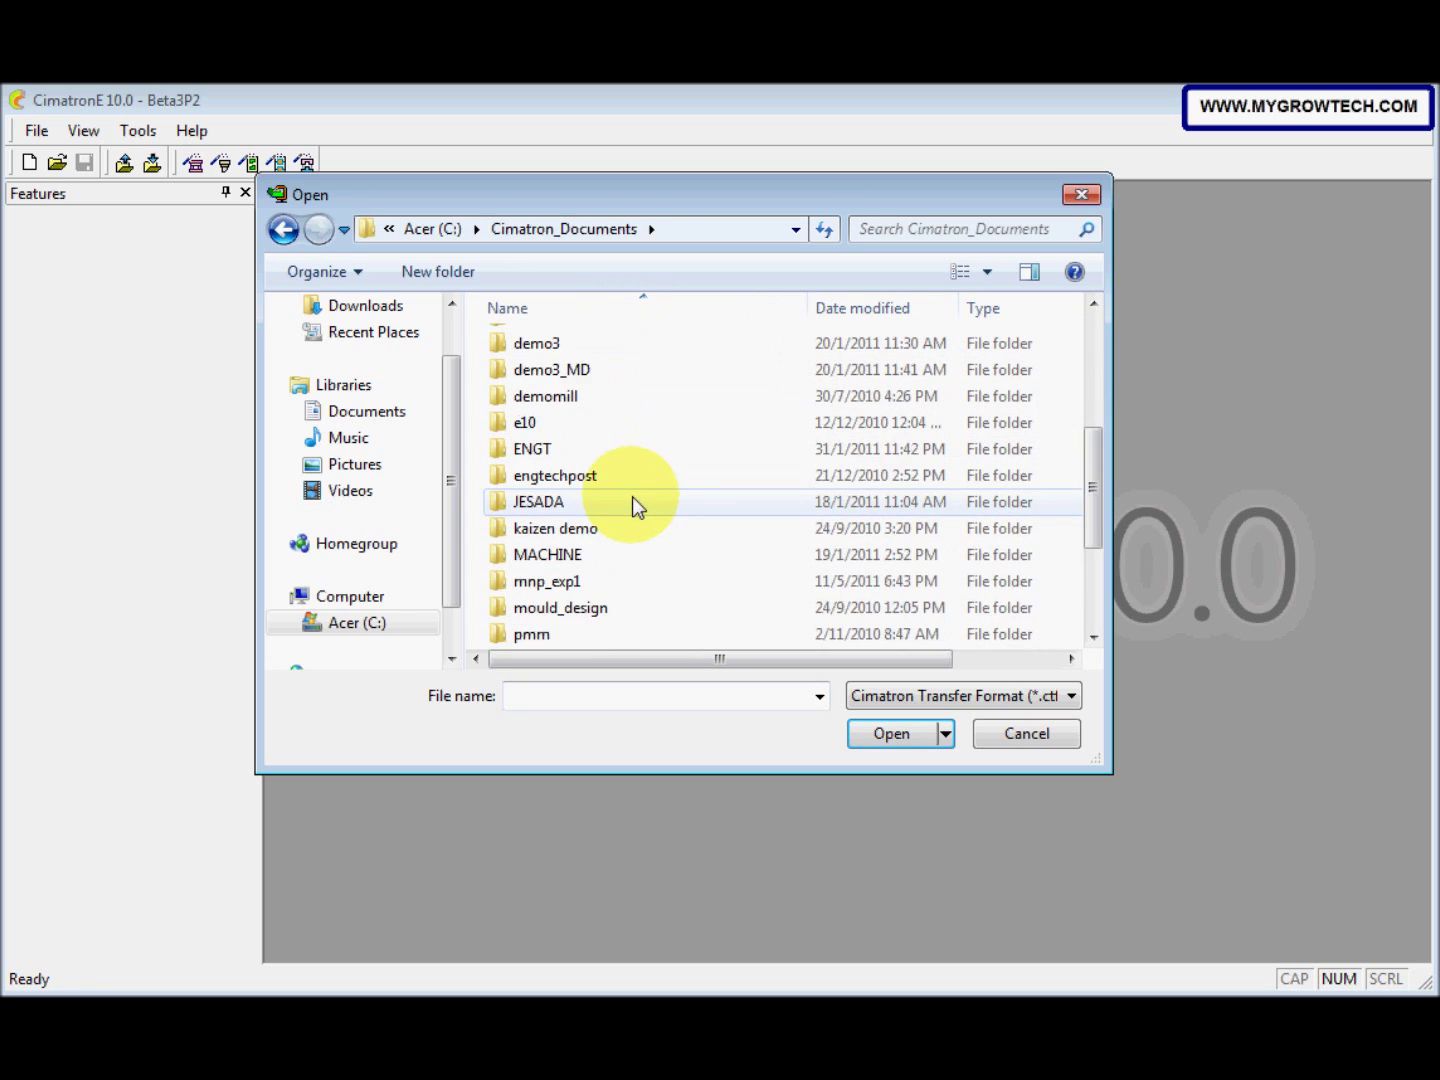
click(598, 608)
double_click(599, 608)
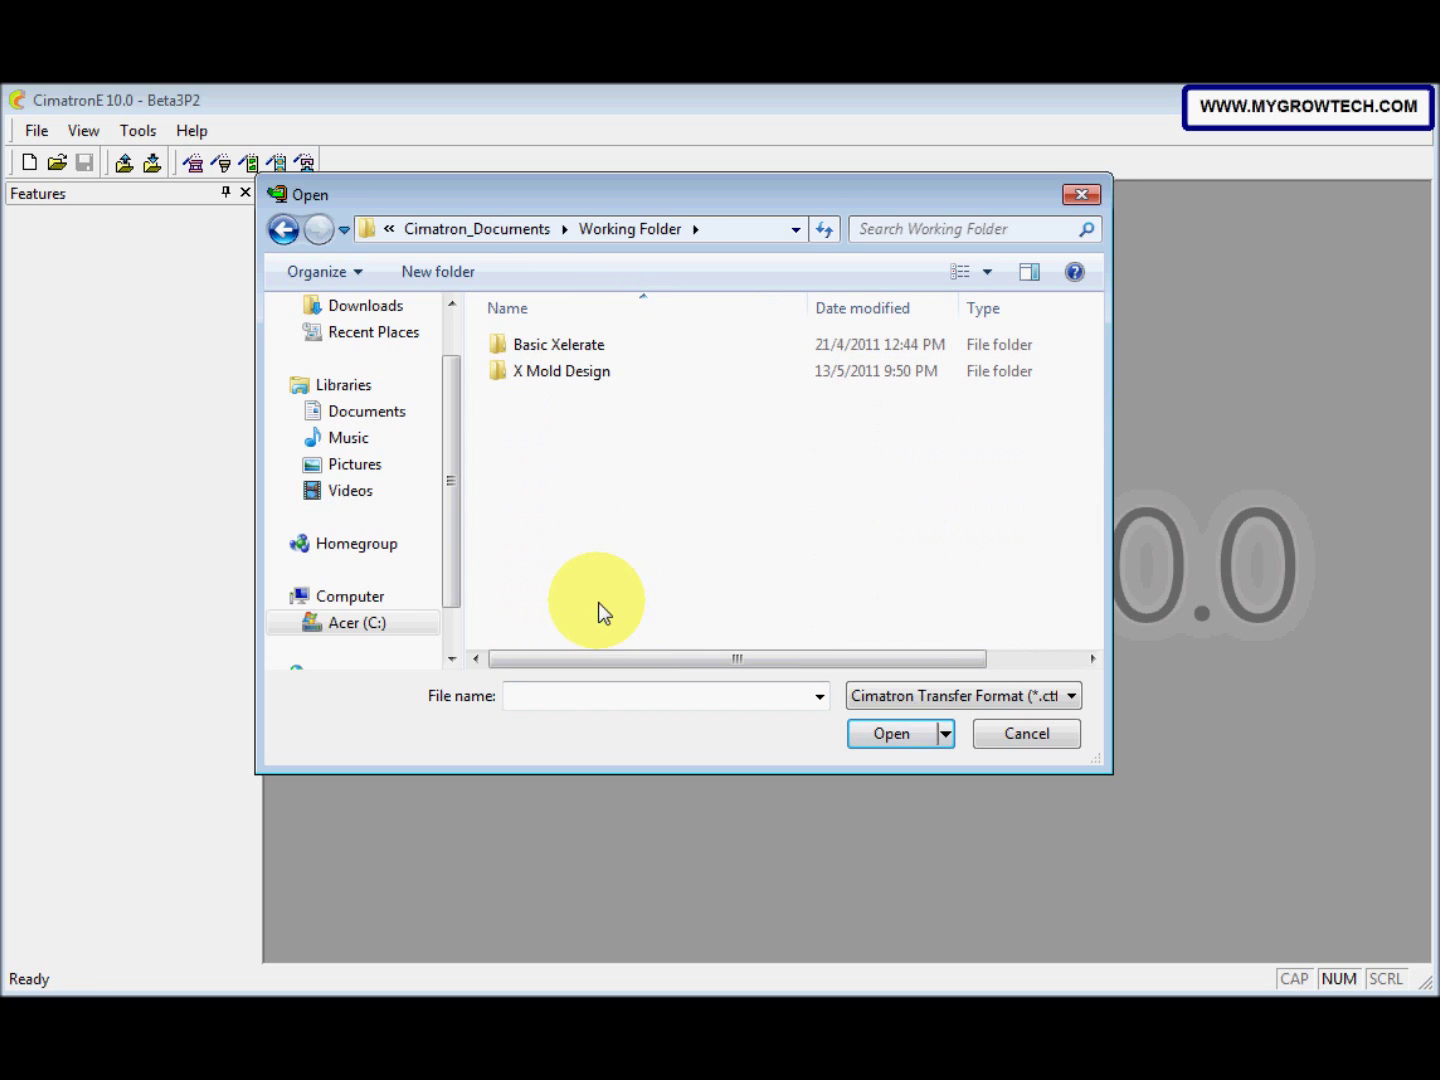
double_click(549, 378)
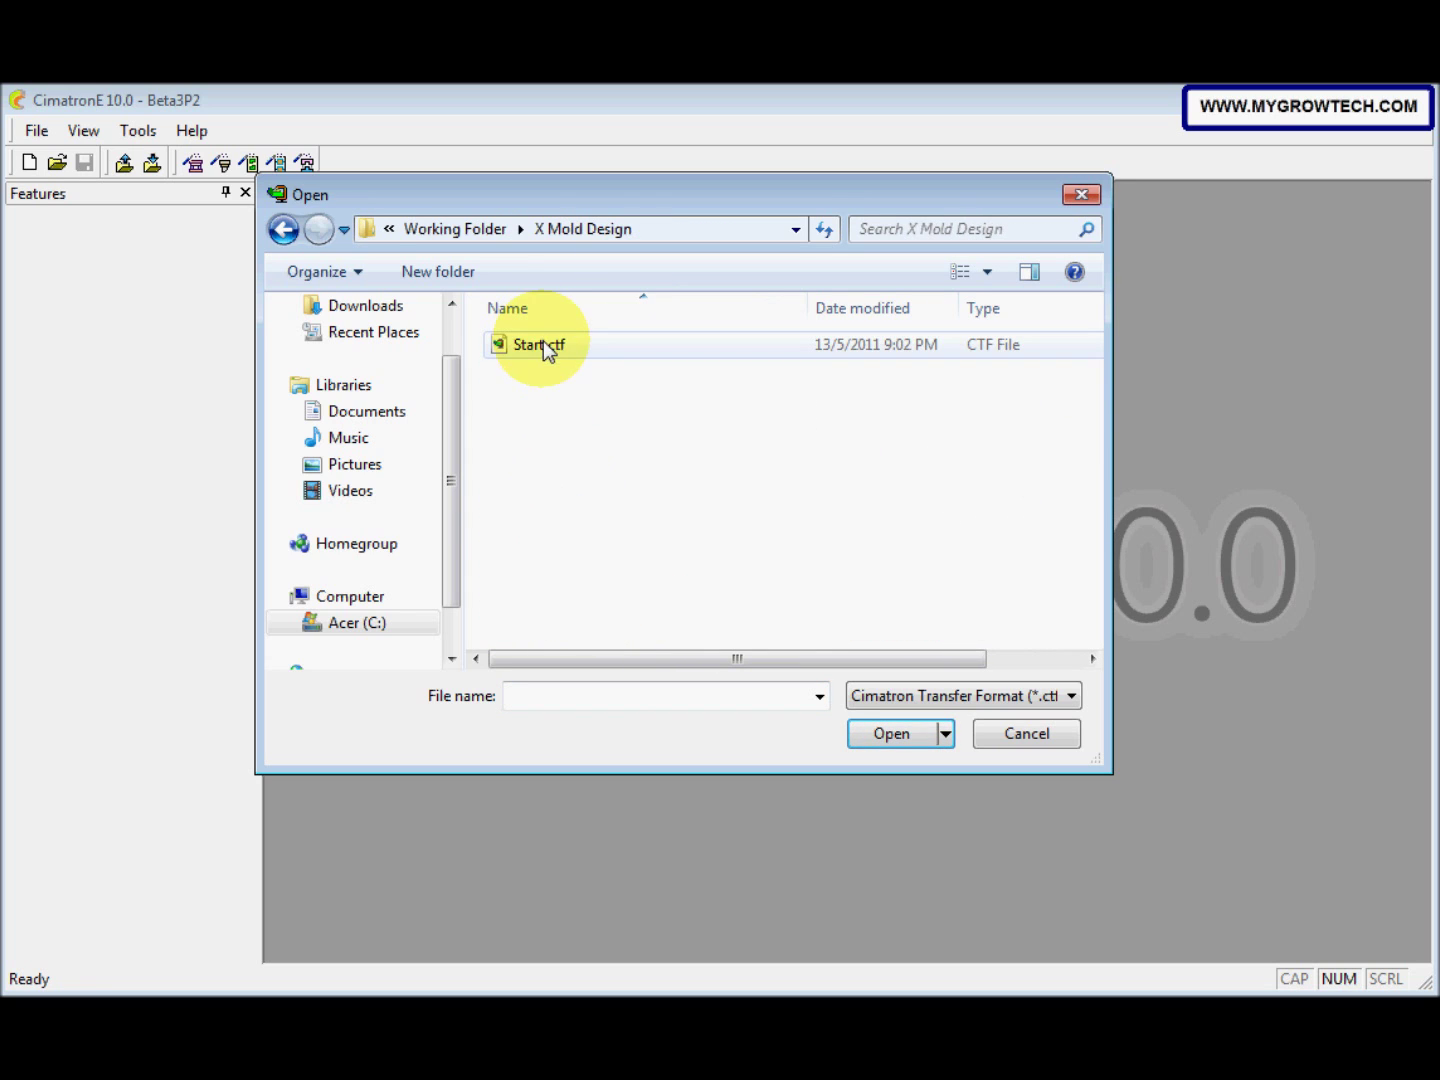
Open the Start.ctf archive from the X Mold Design folder in CimZip
click(547, 348)
click(547, 348)
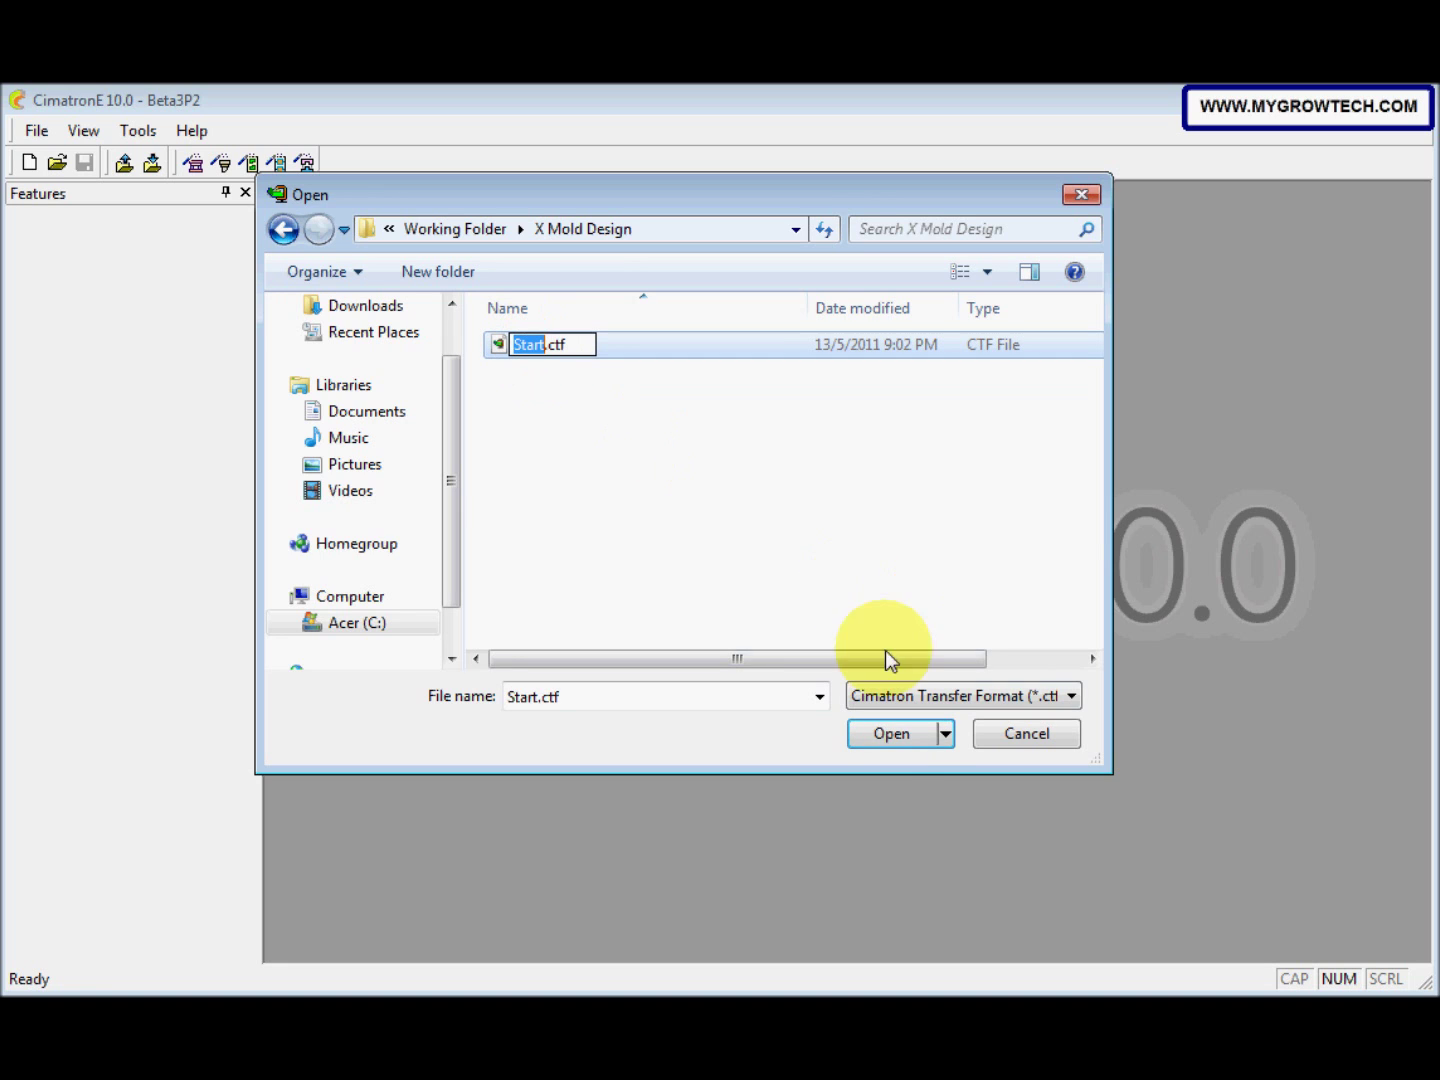
click(894, 746)
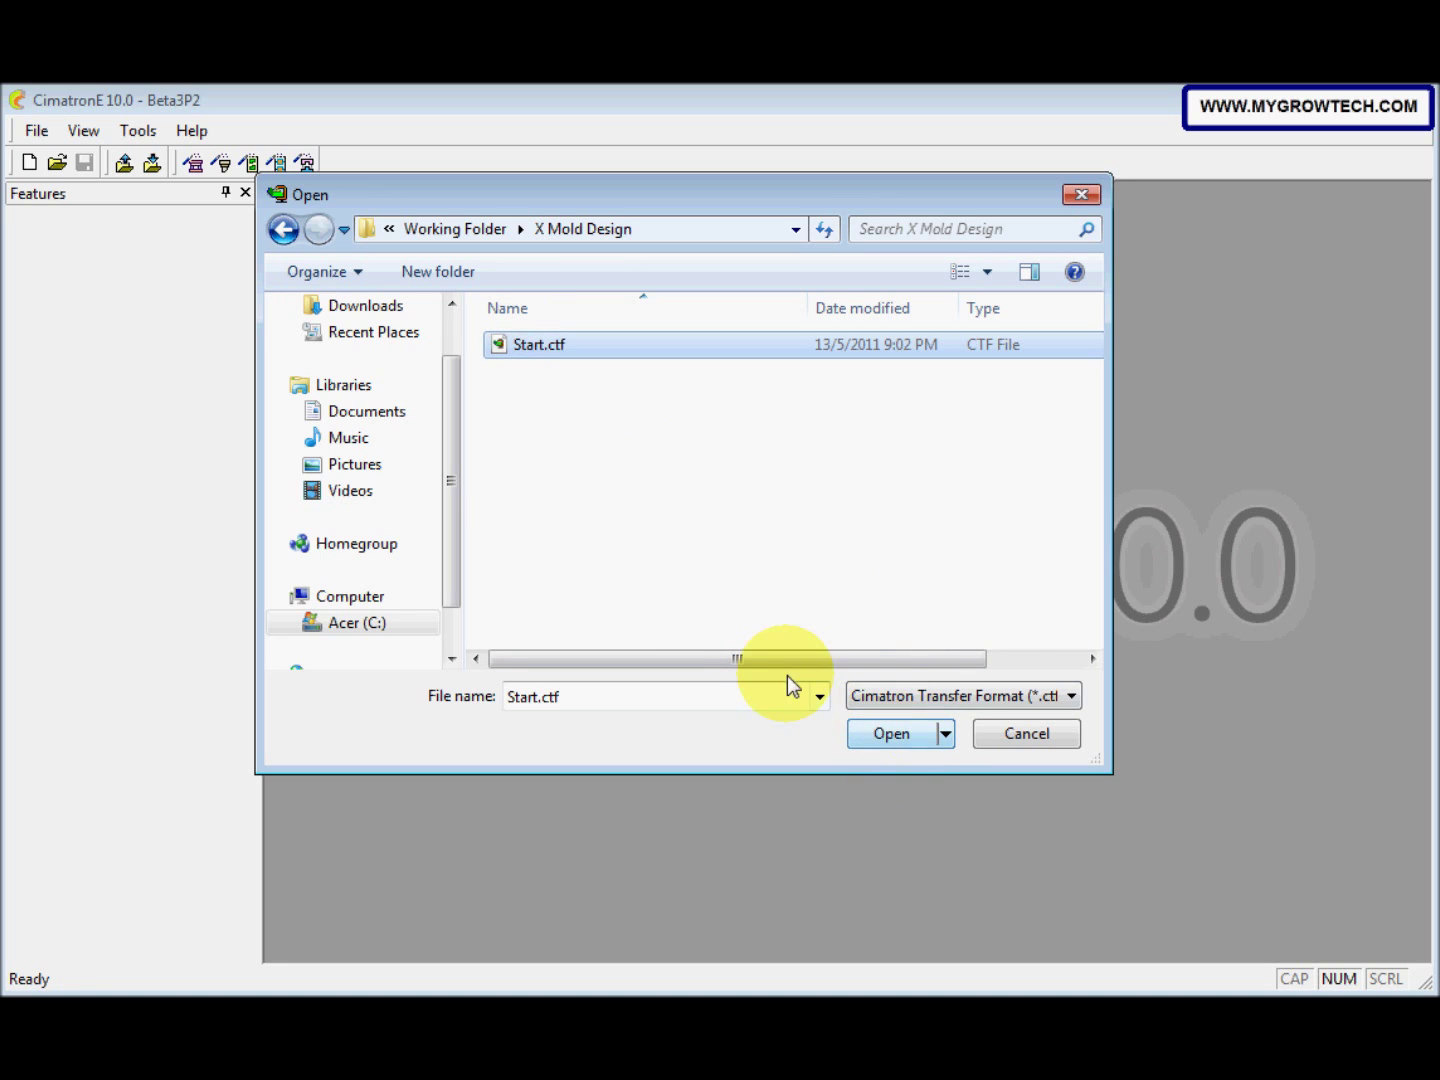
click(893, 743)
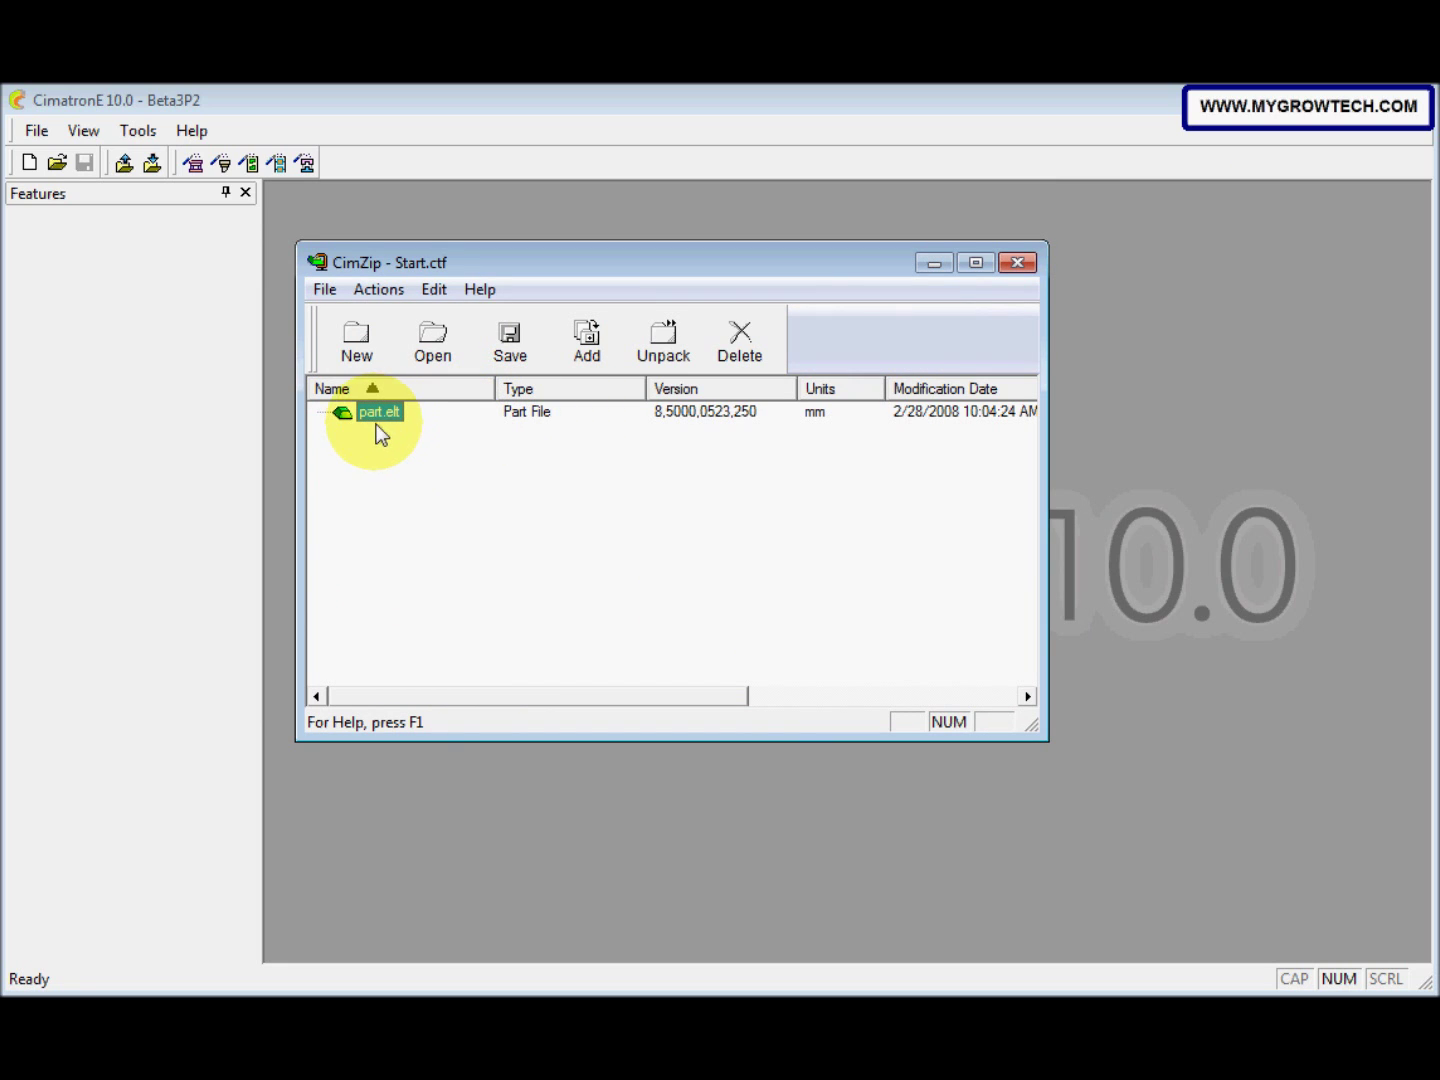
Start unpacking part.elt and choose C:\Cimatron_Documents\Working Folder\X Mold Design as the destination path
click(650, 360)
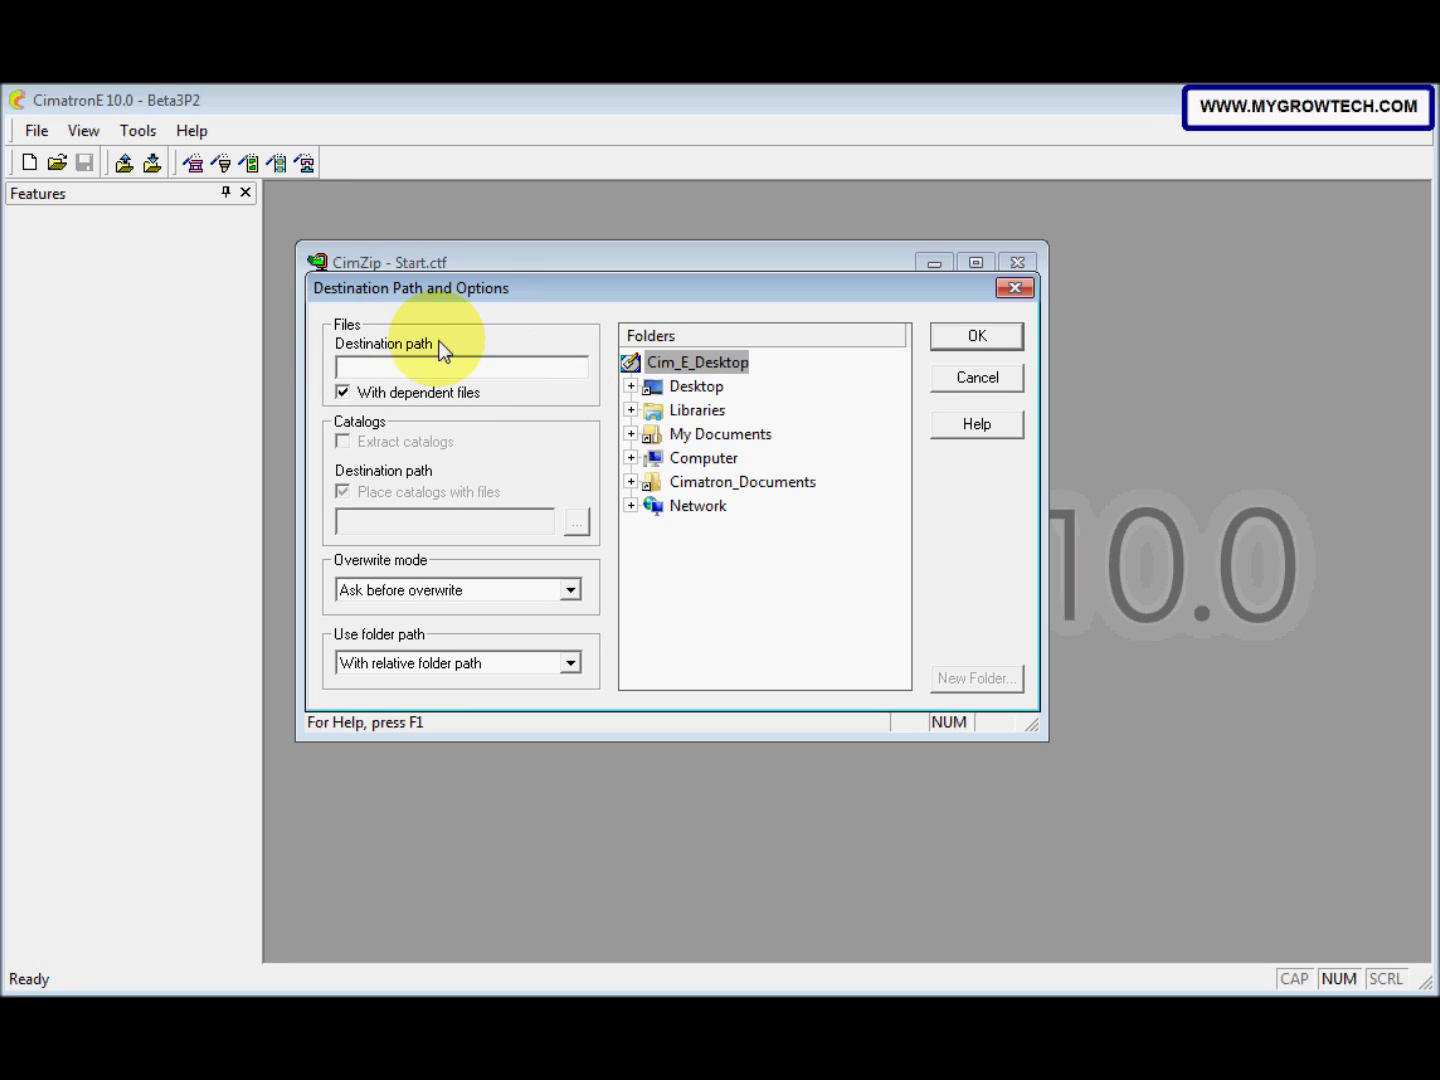
click(712, 463)
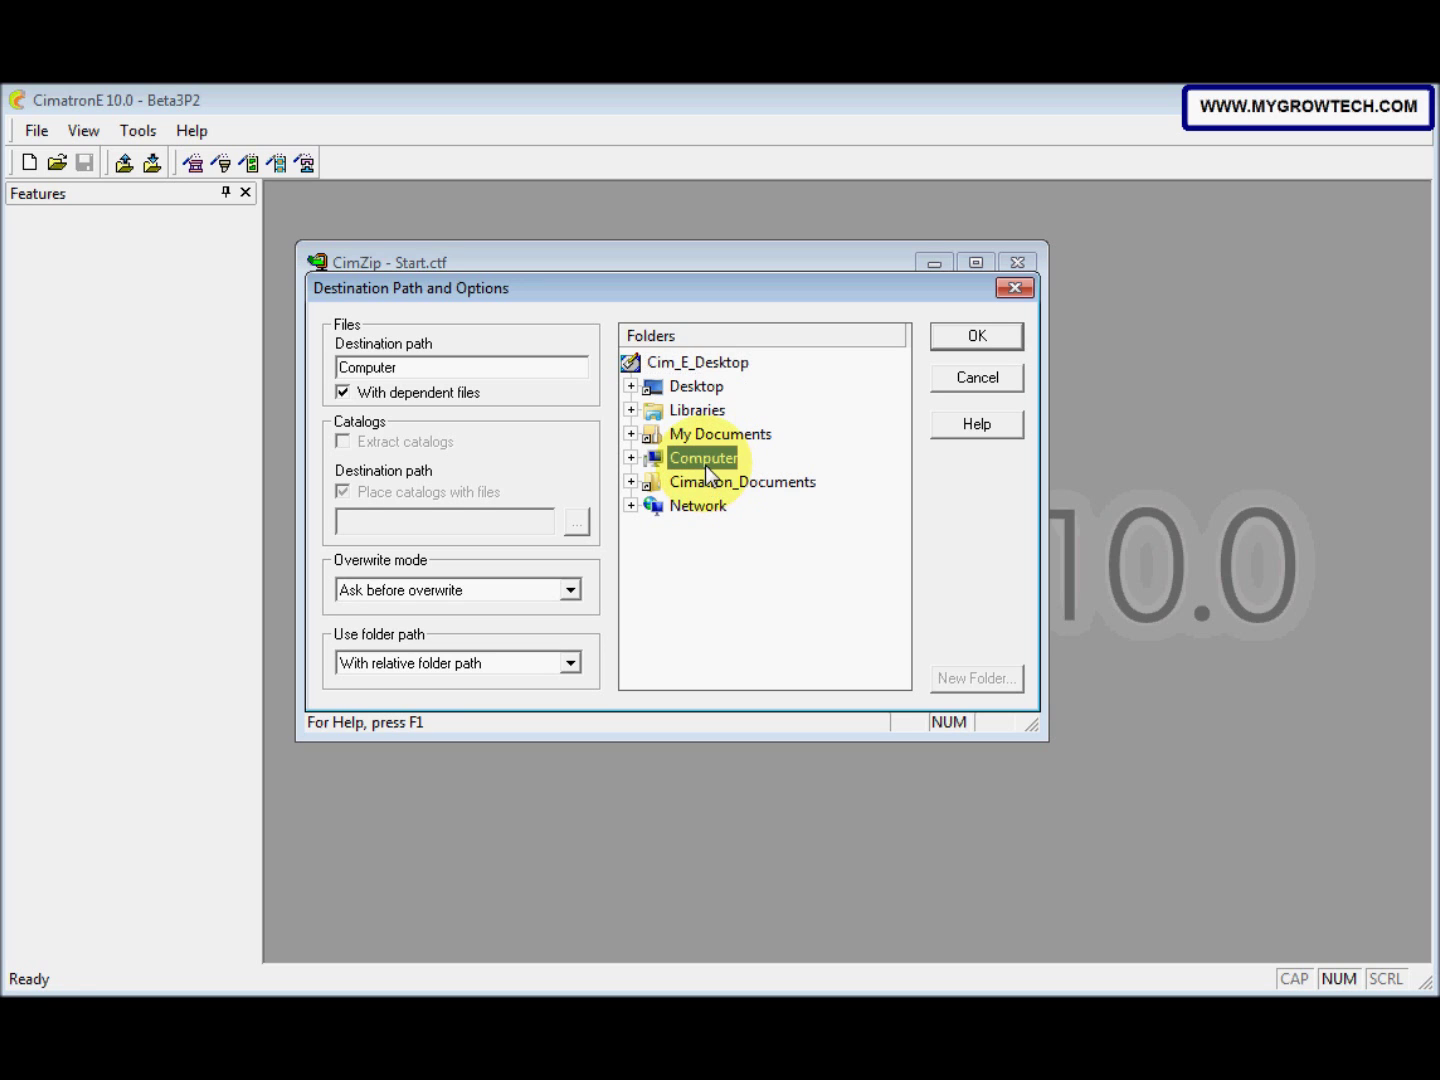
click(712, 480)
scroll(761, 529, down, 4)
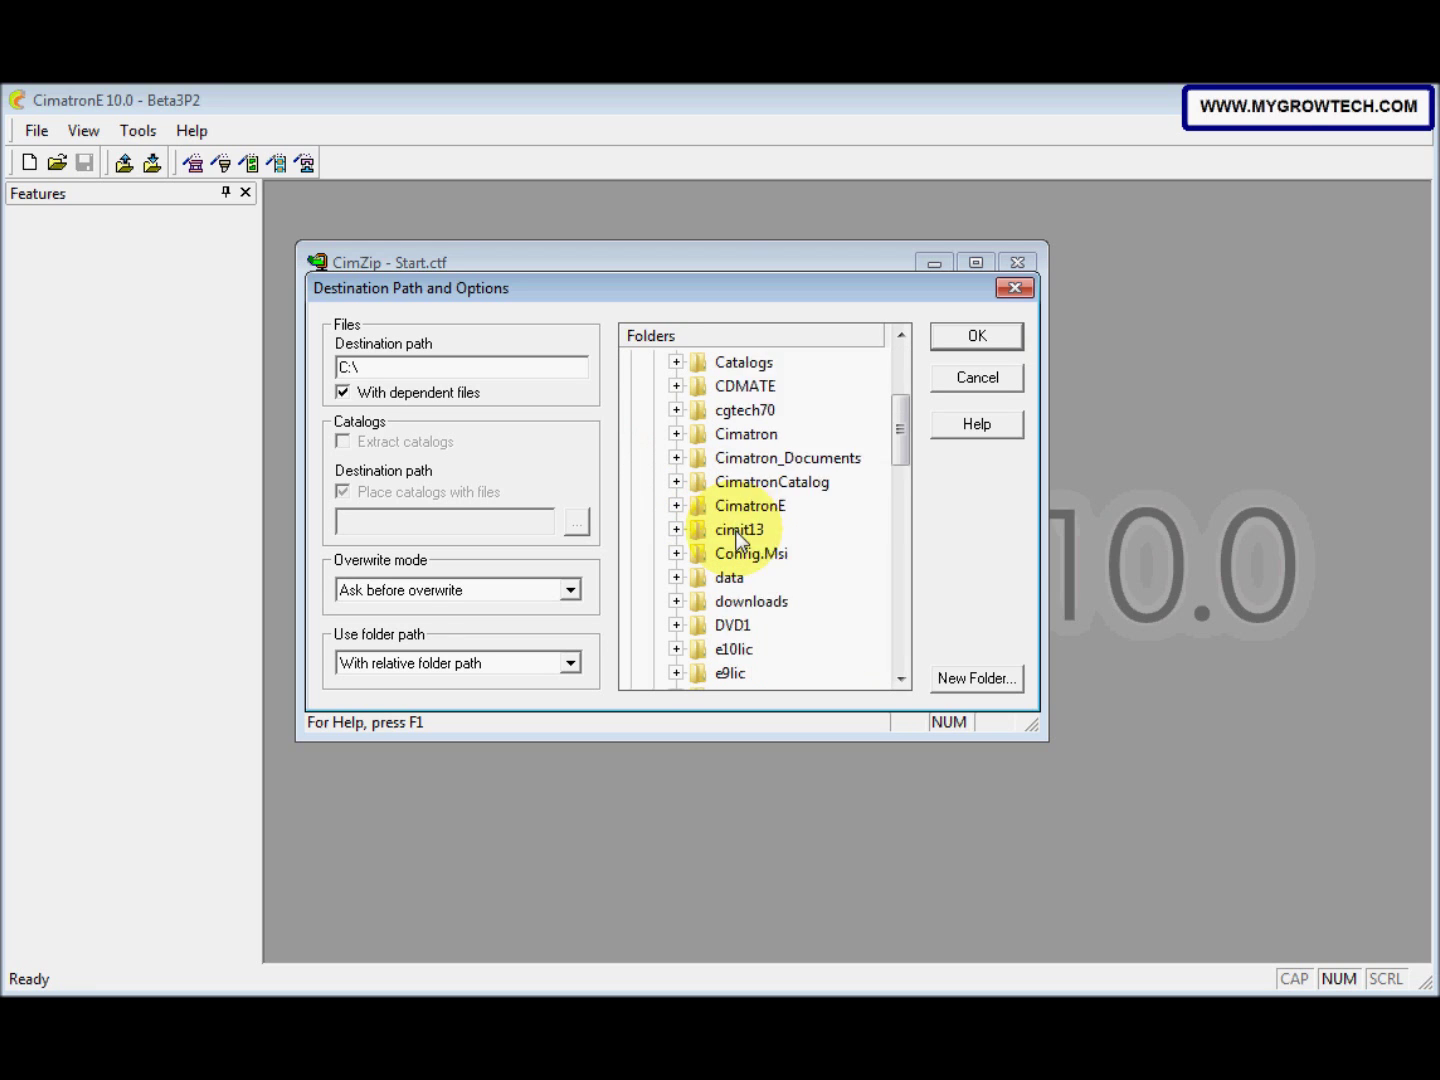
click(762, 403)
click(763, 388)
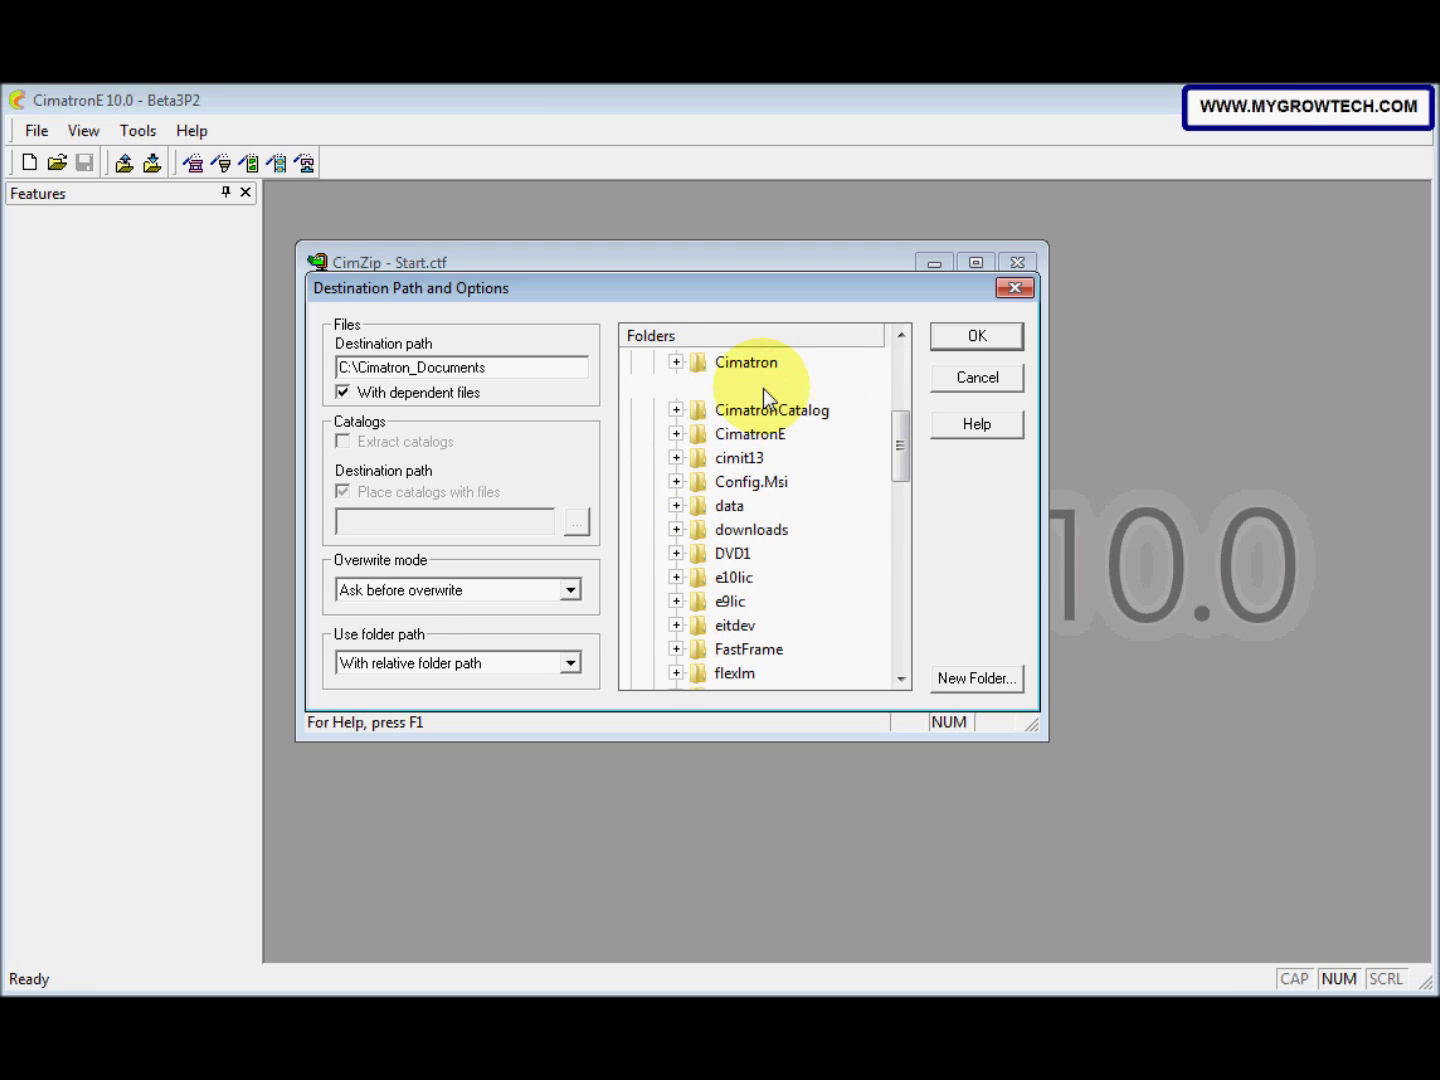
scroll(763, 442, down, 8)
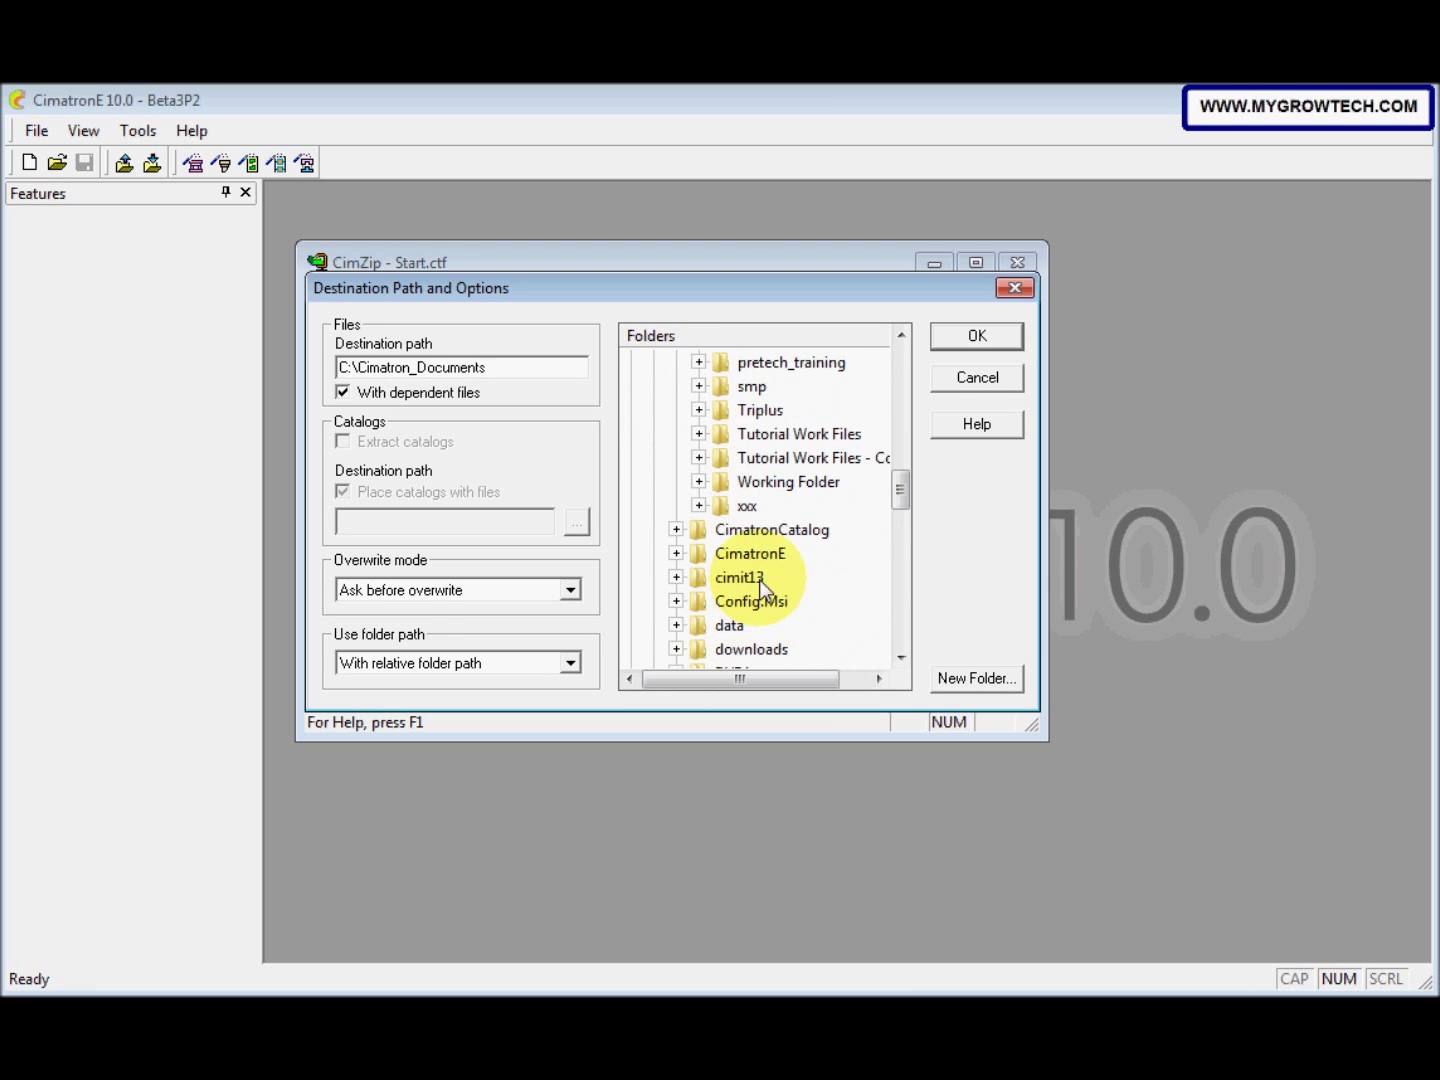
click(757, 484)
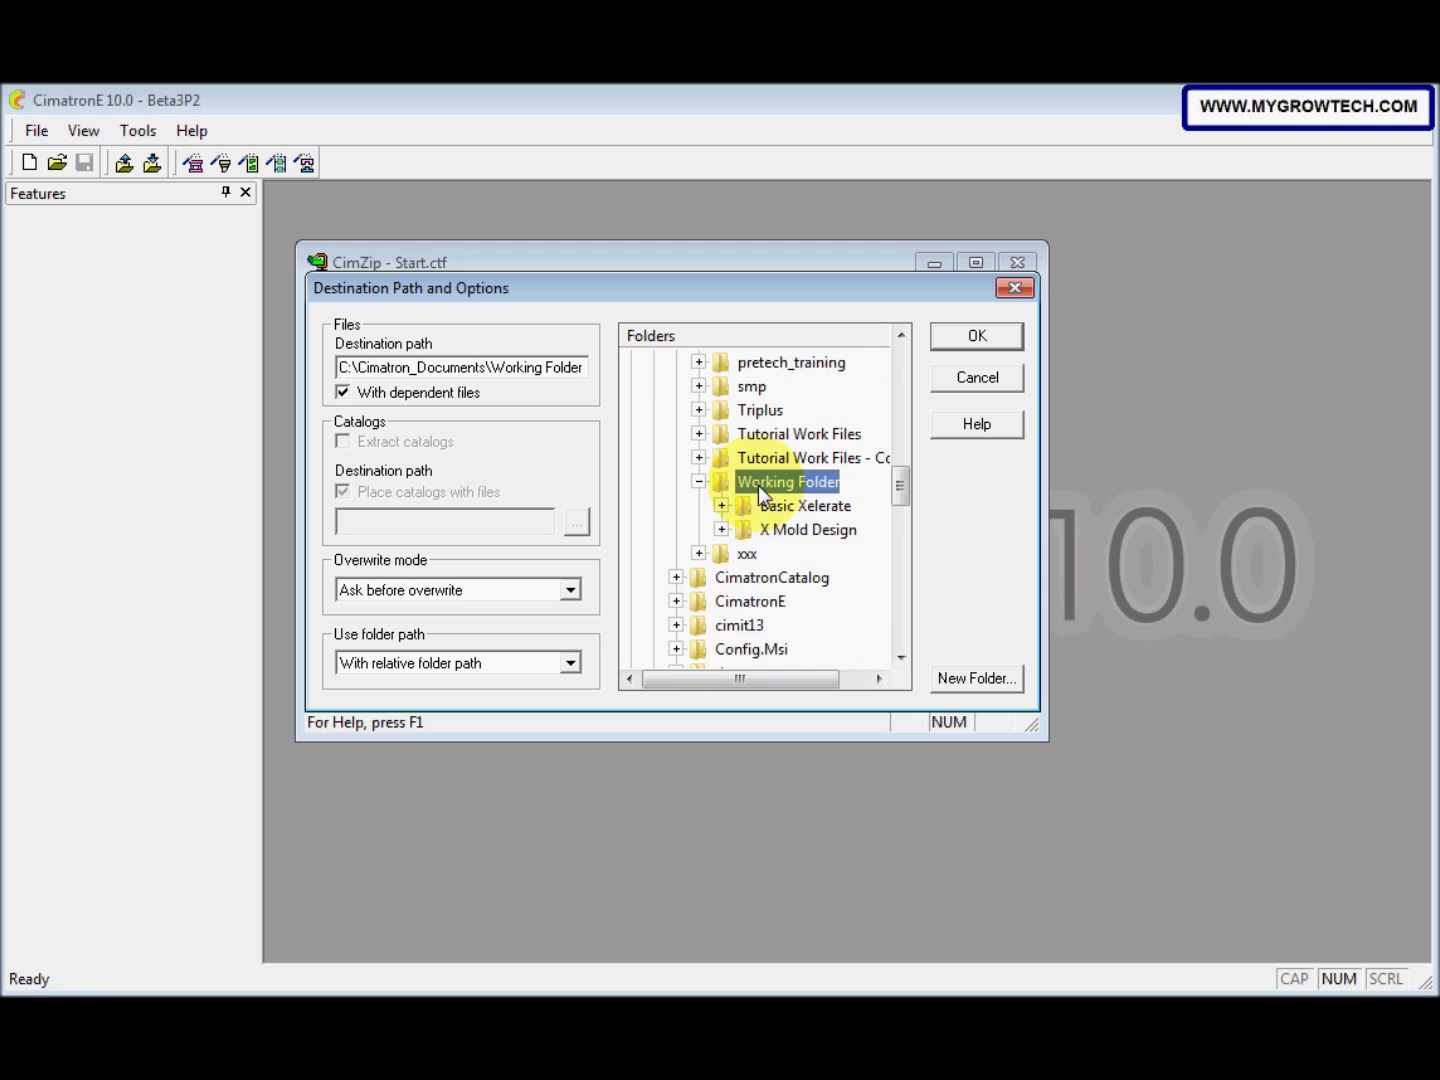
click(782, 530)
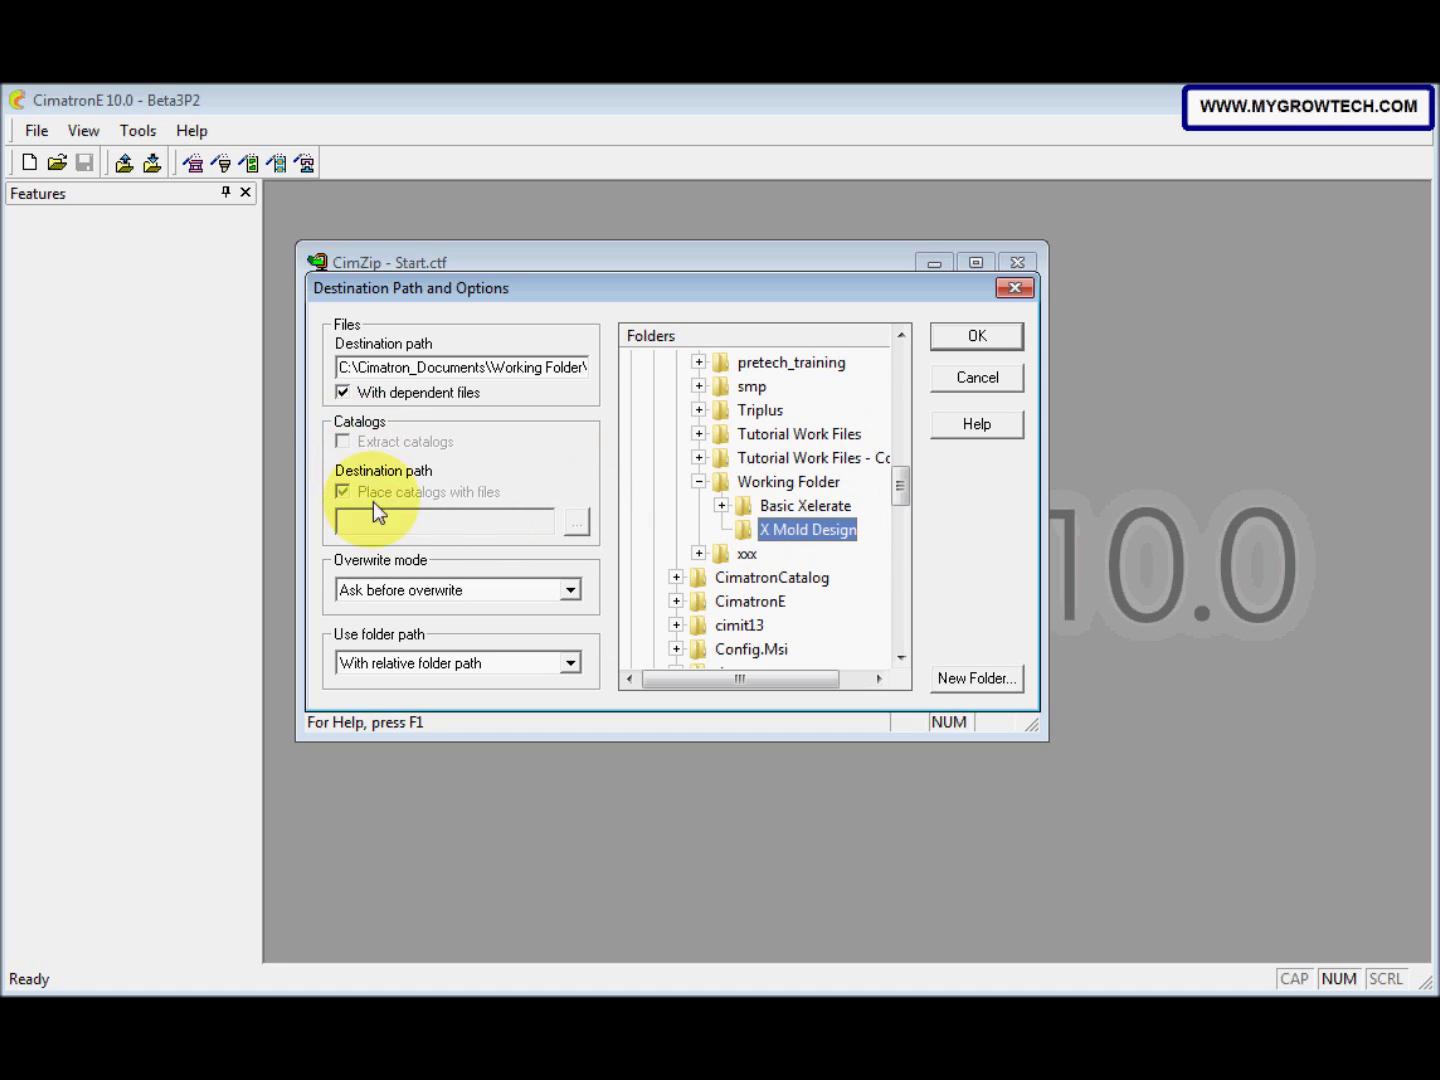
Set the folder path option to Without folder history, unpack the part file and close CimZip
click(572, 665)
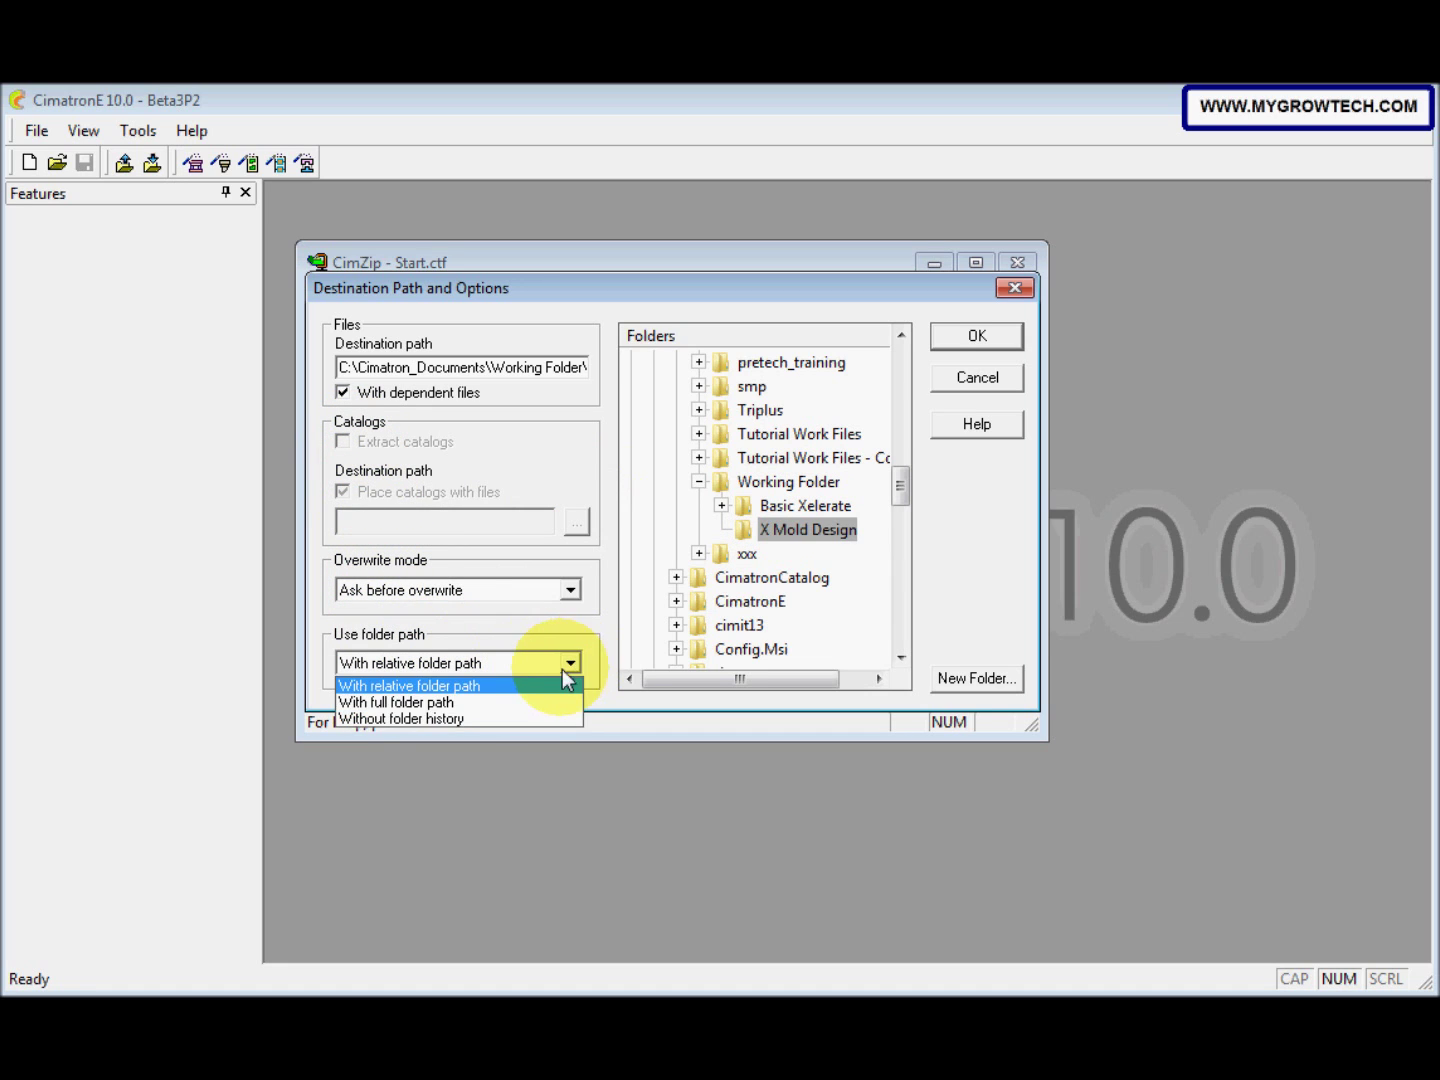
click(524, 717)
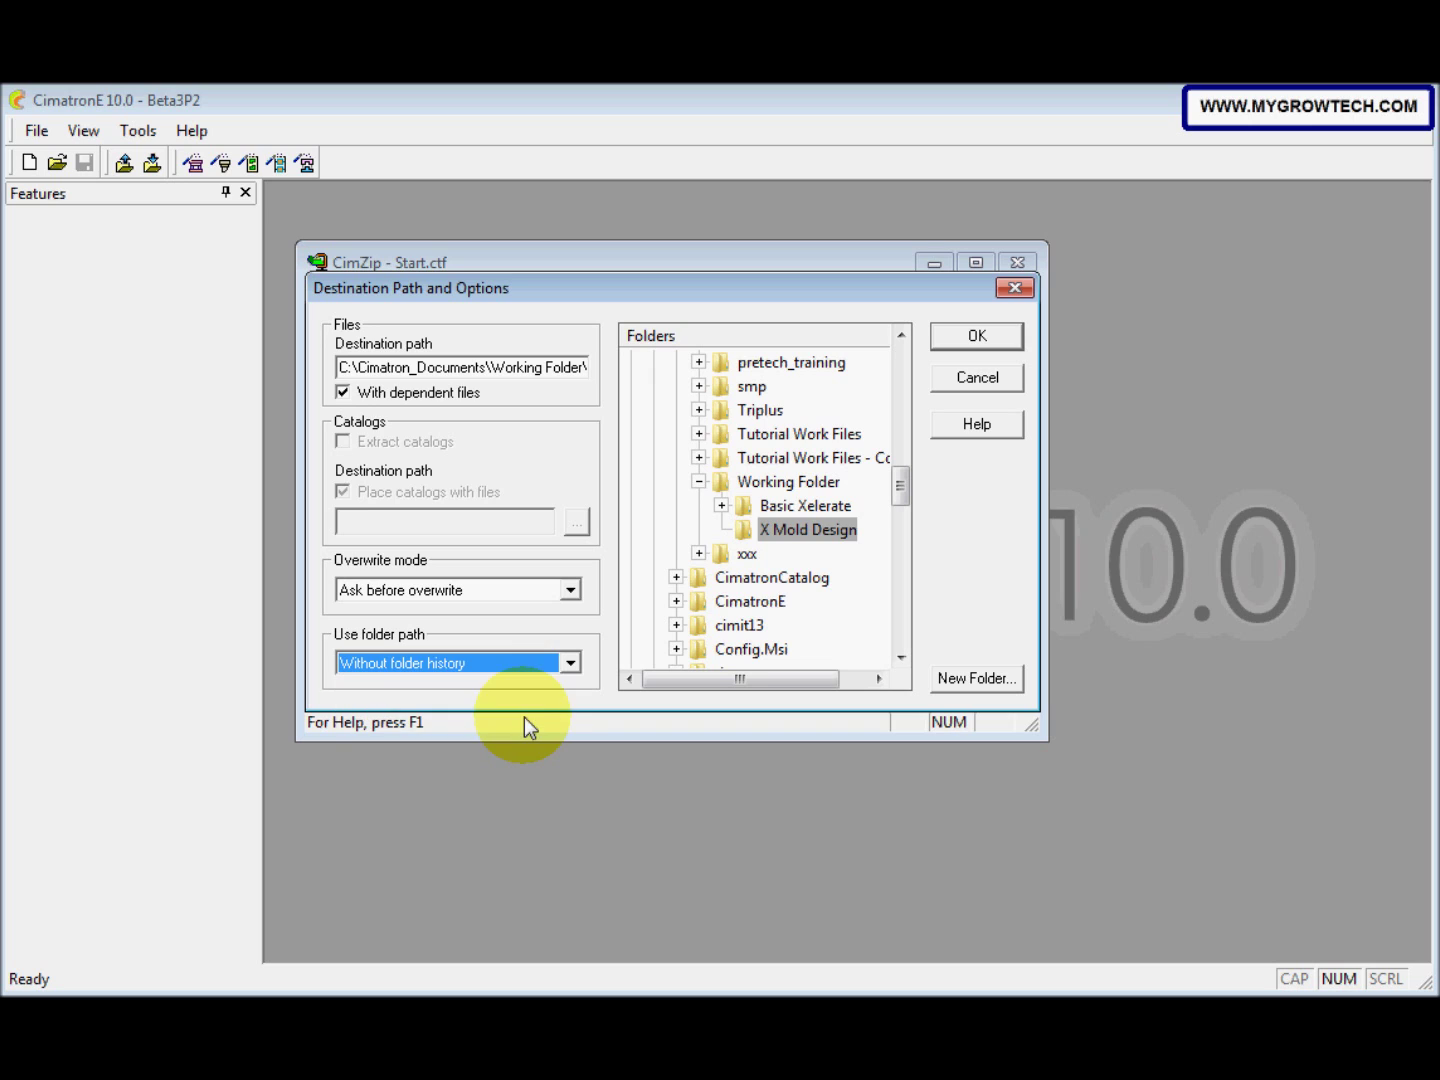
click(977, 339)
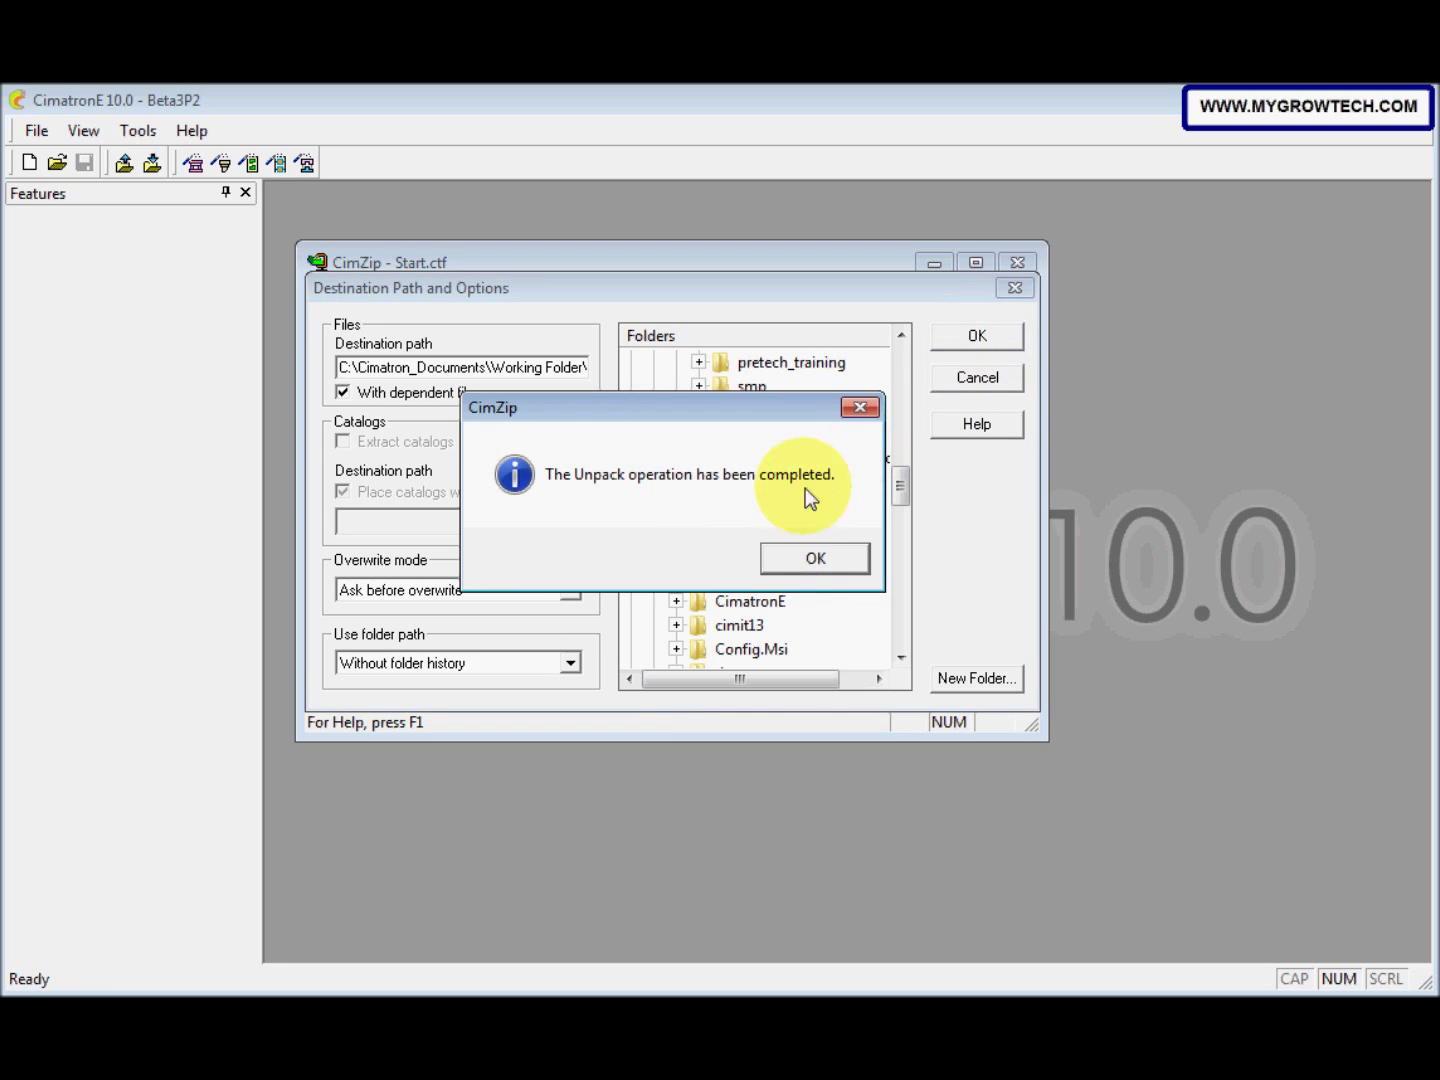
click(798, 558)
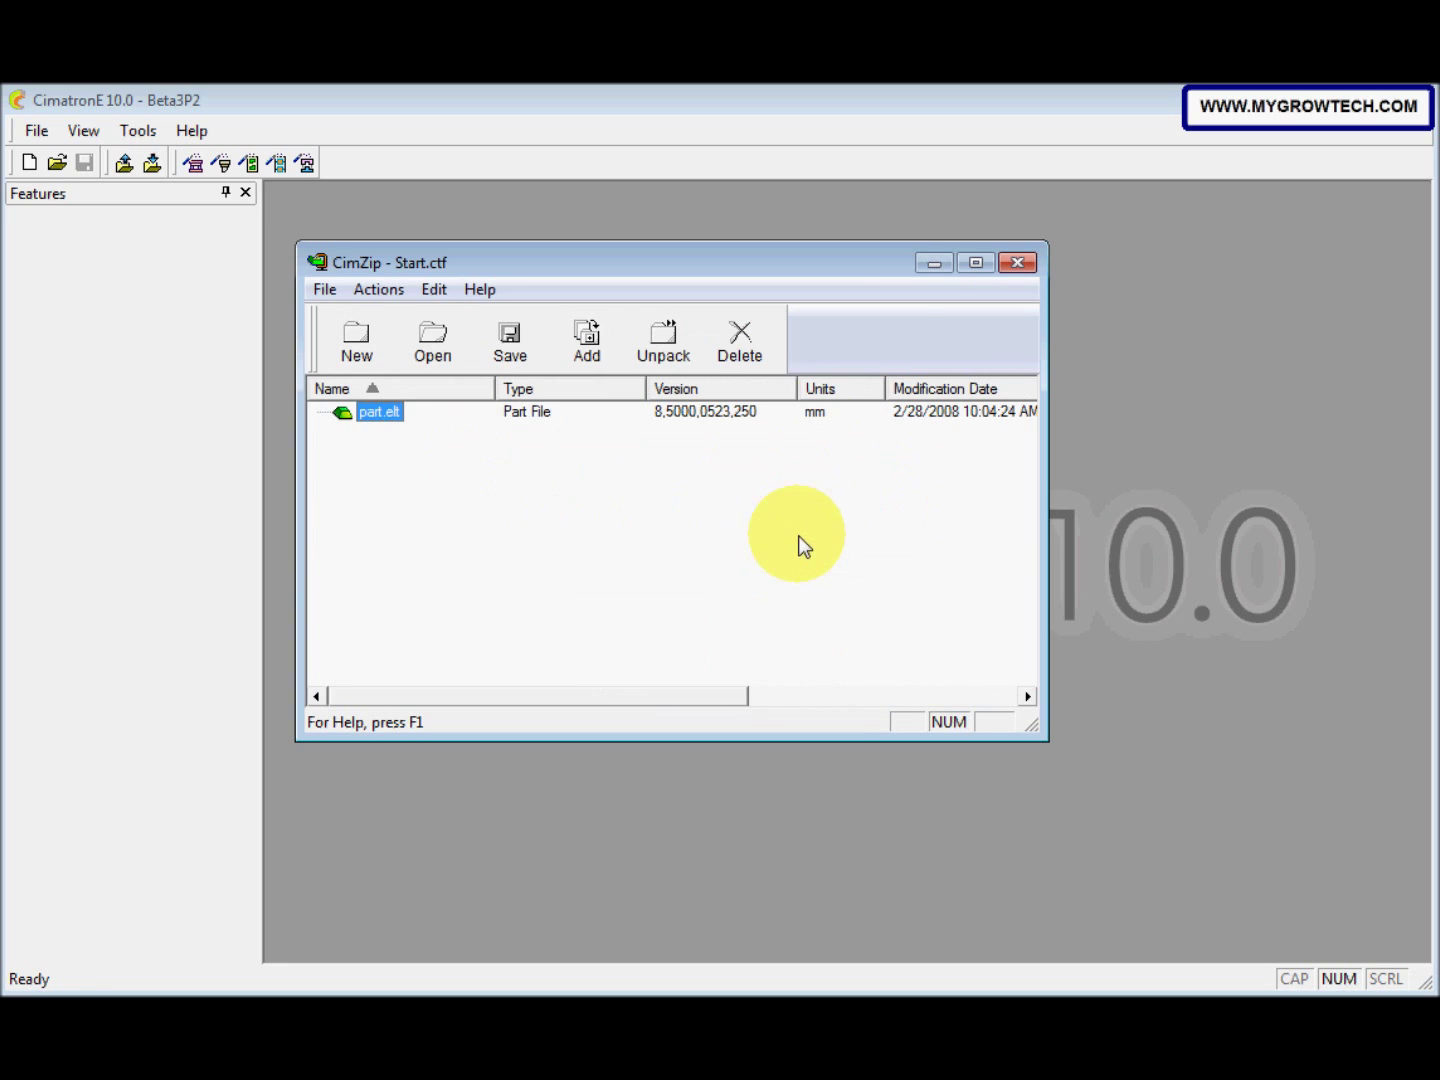
click(1018, 268)
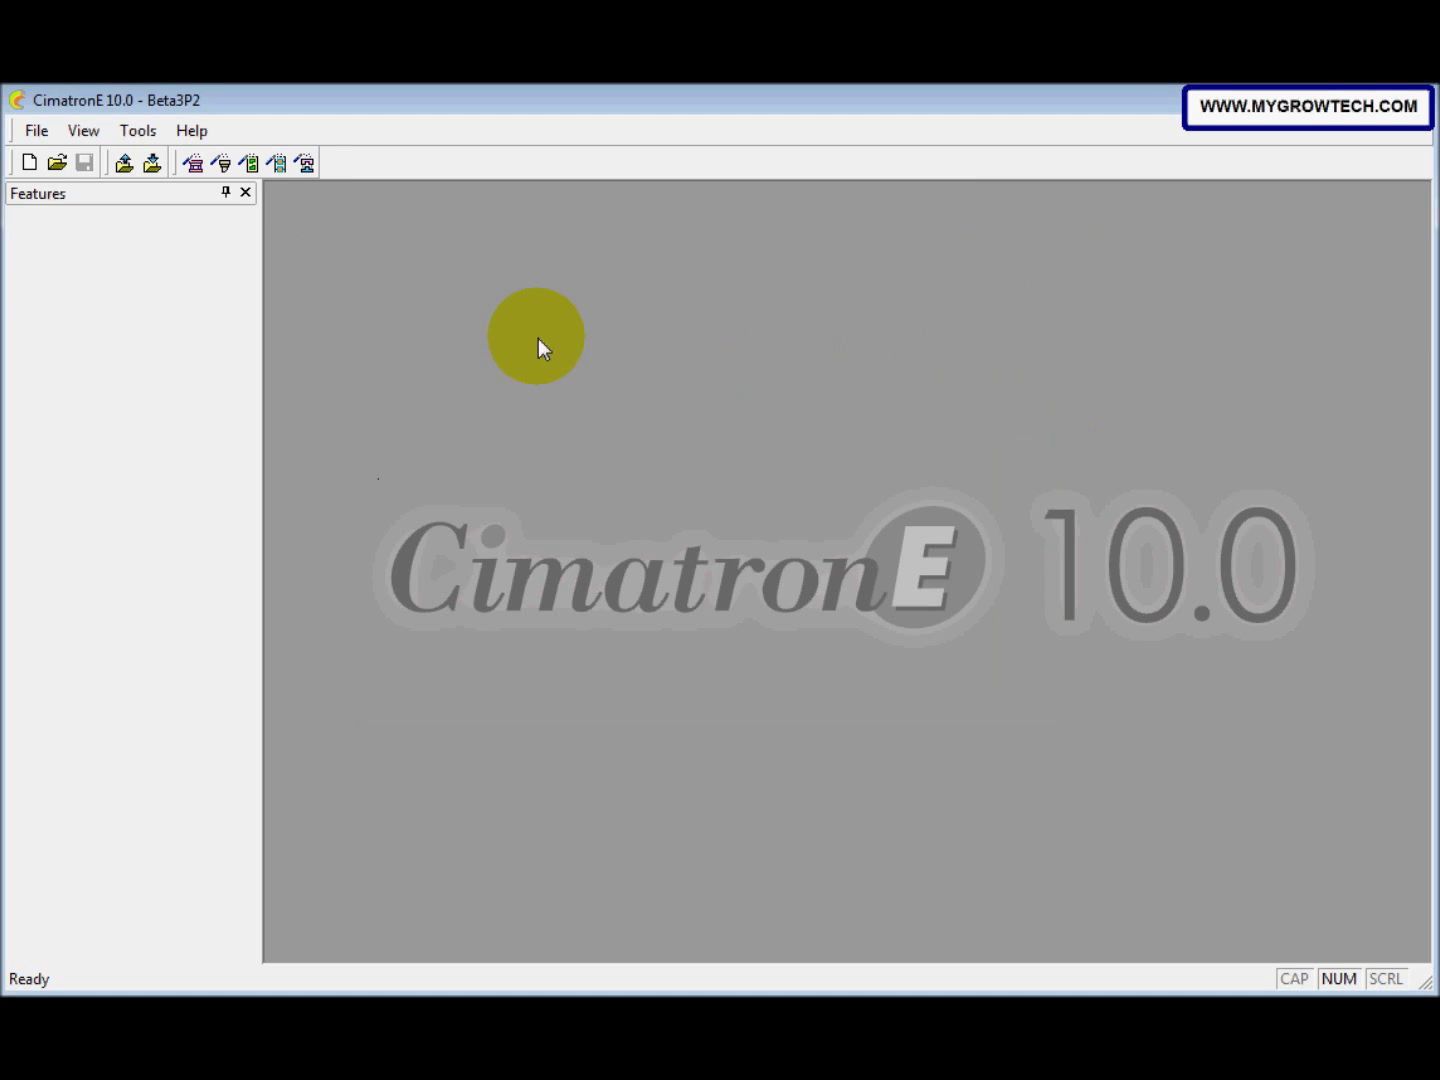
Start a new mold project setup and name the assembly "X mold design"
click(197, 167)
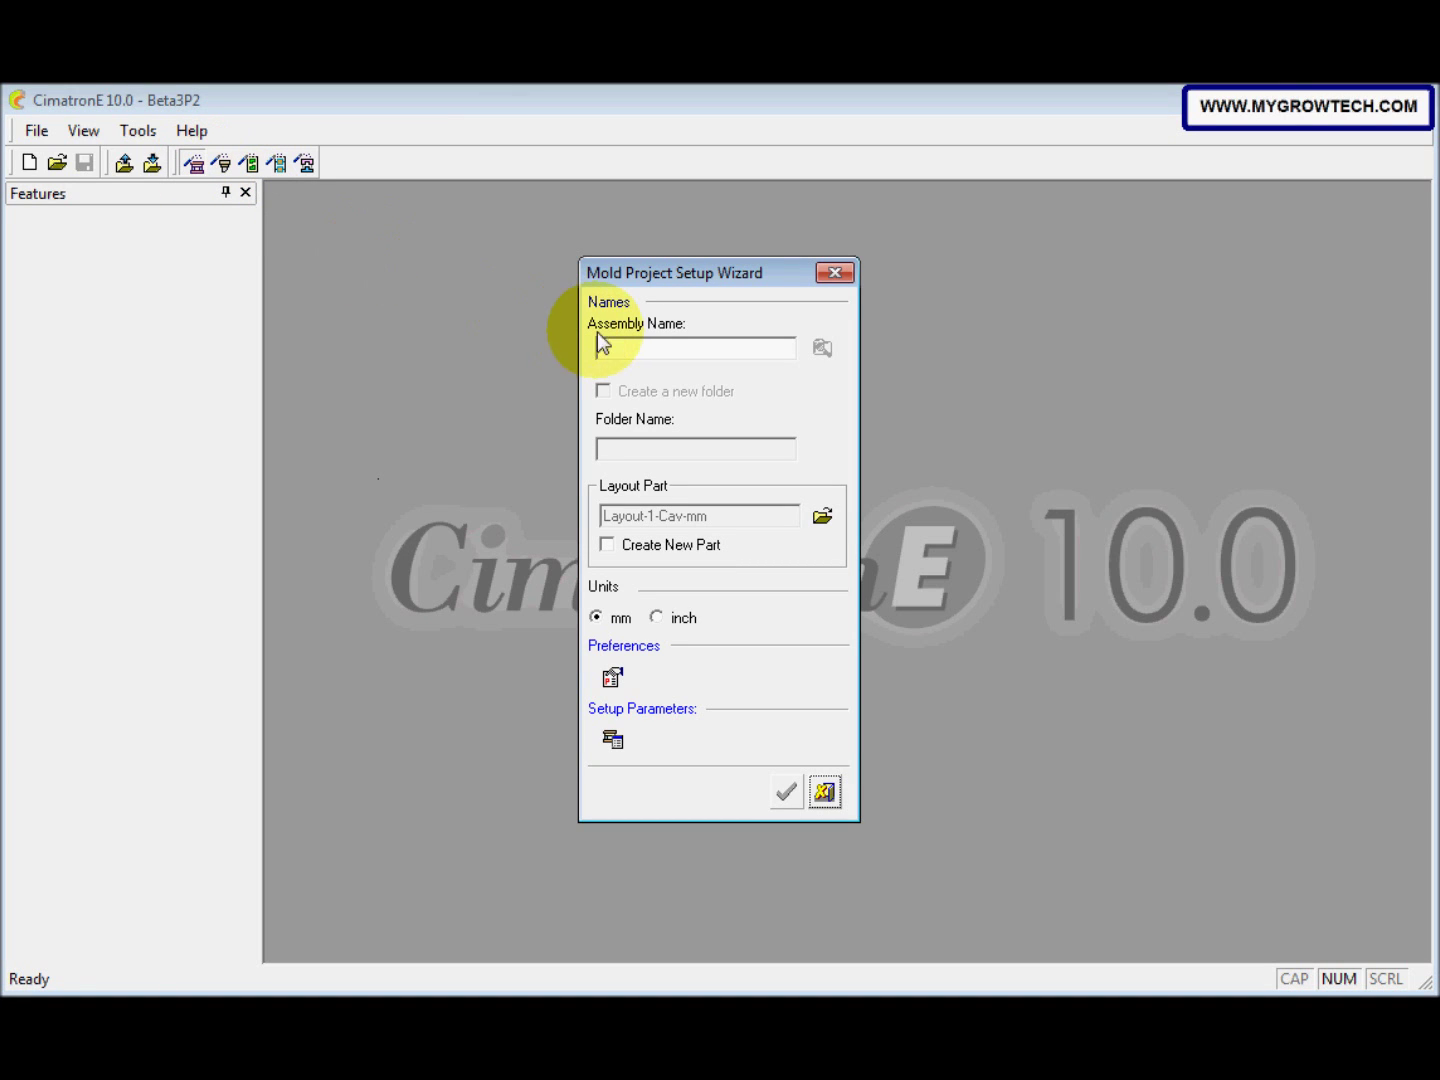
click(627, 358)
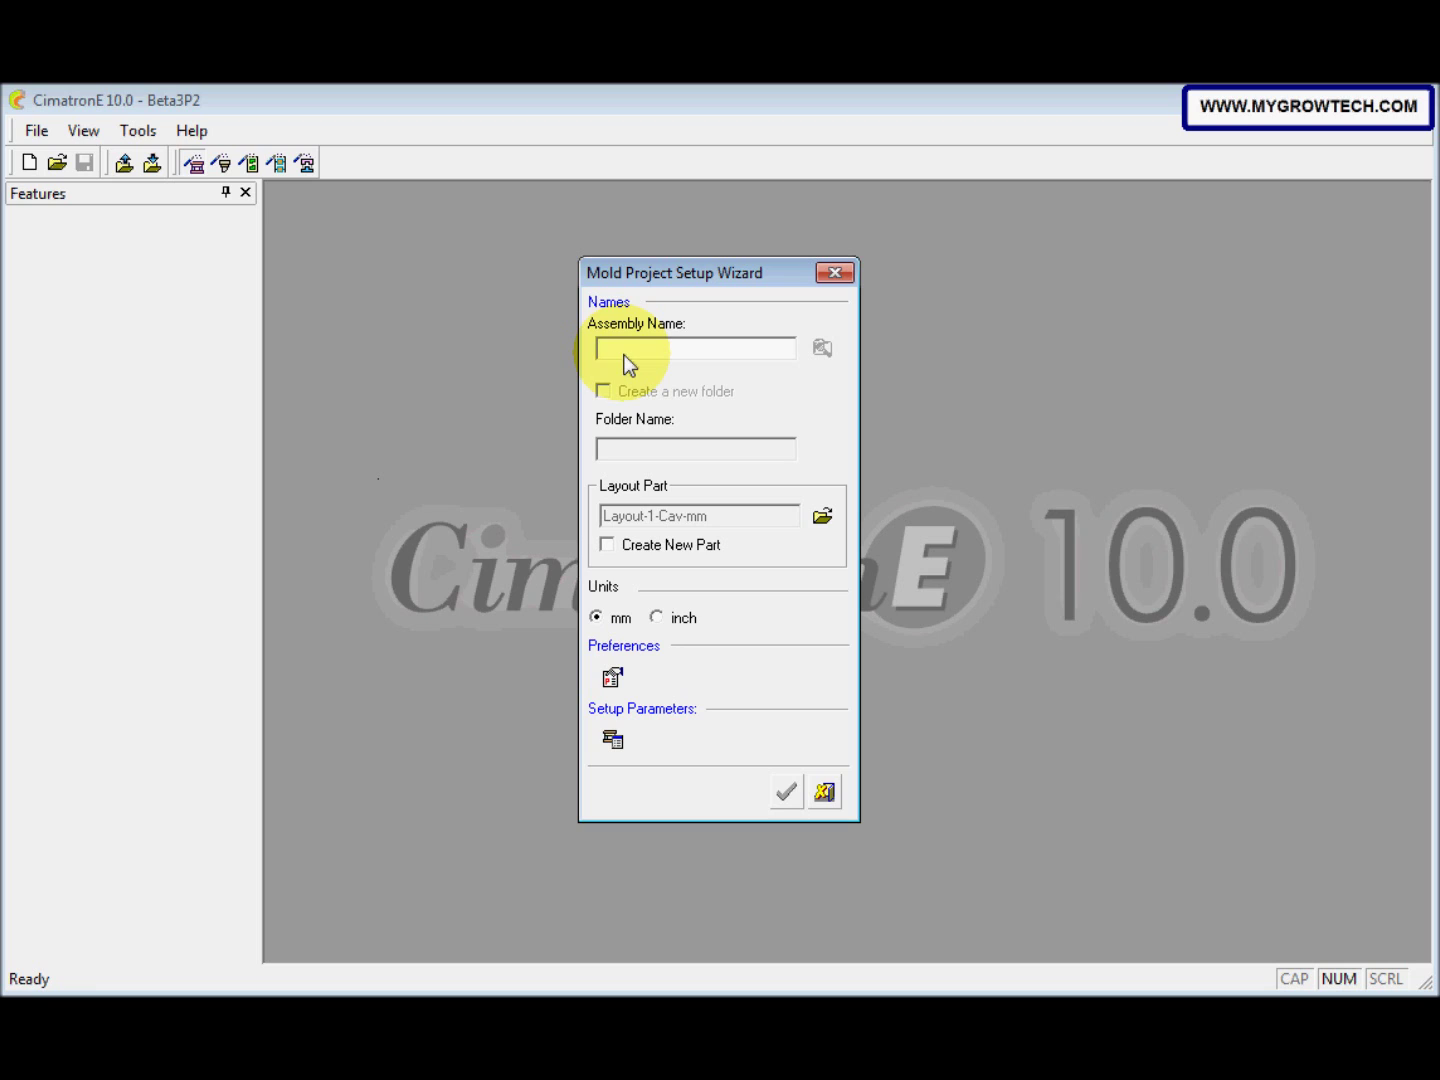
text(K)
text( mold d)
text(esign)
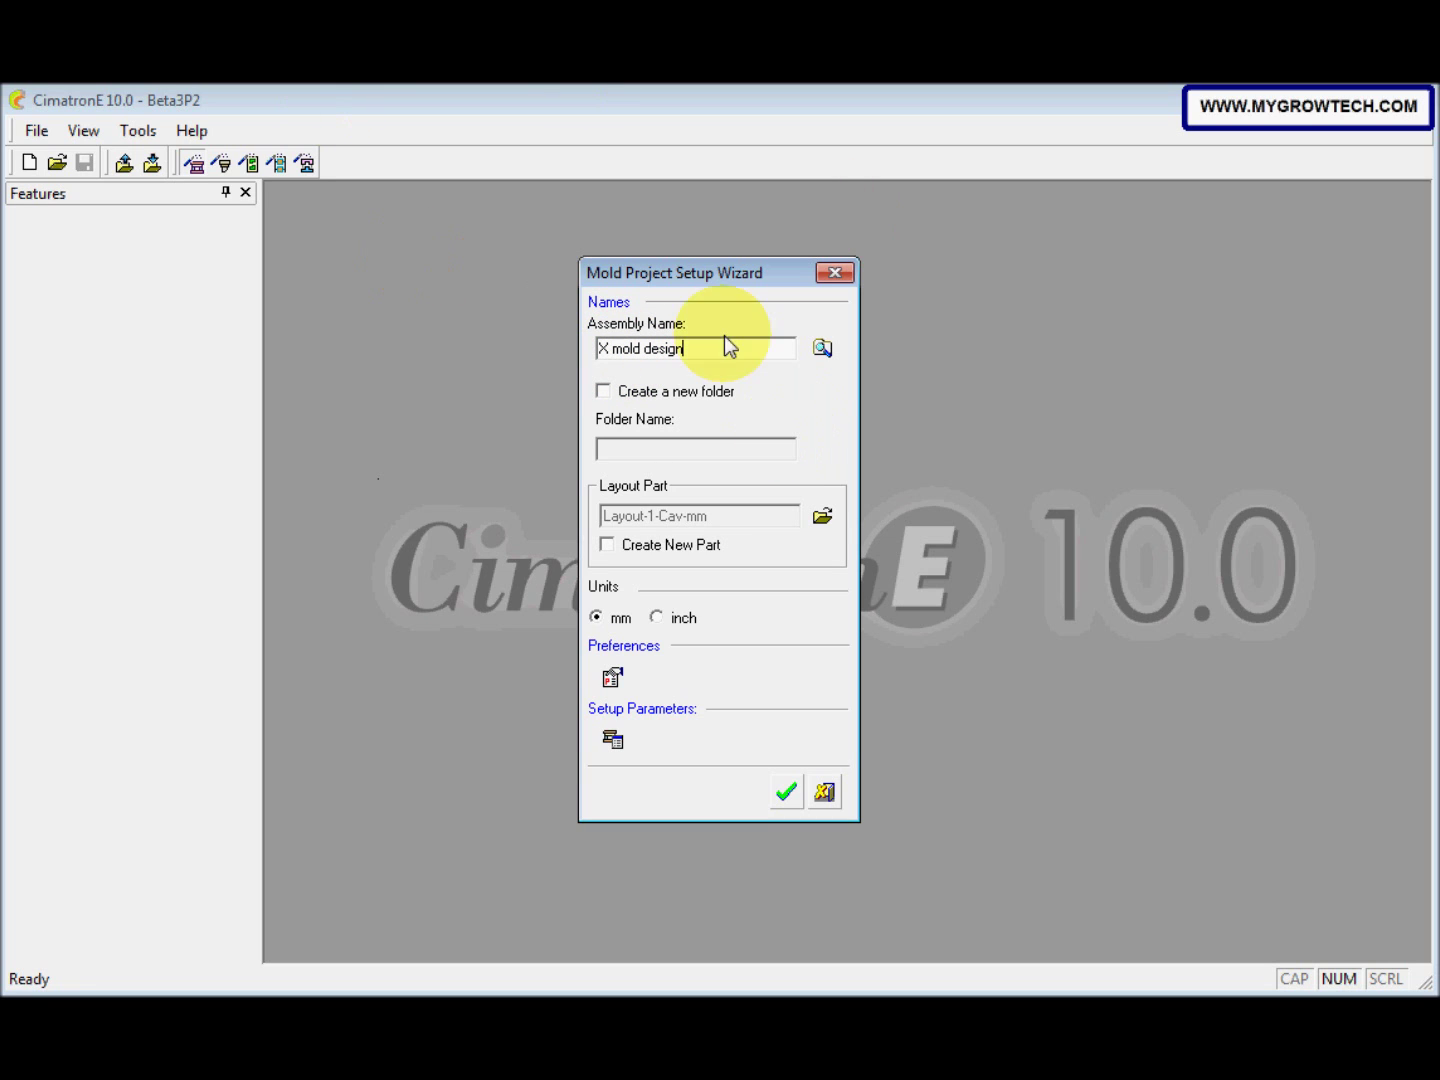
Set the project location to C:\Cimatron_Documents\Working Folder\X Mold Design
click(821, 350)
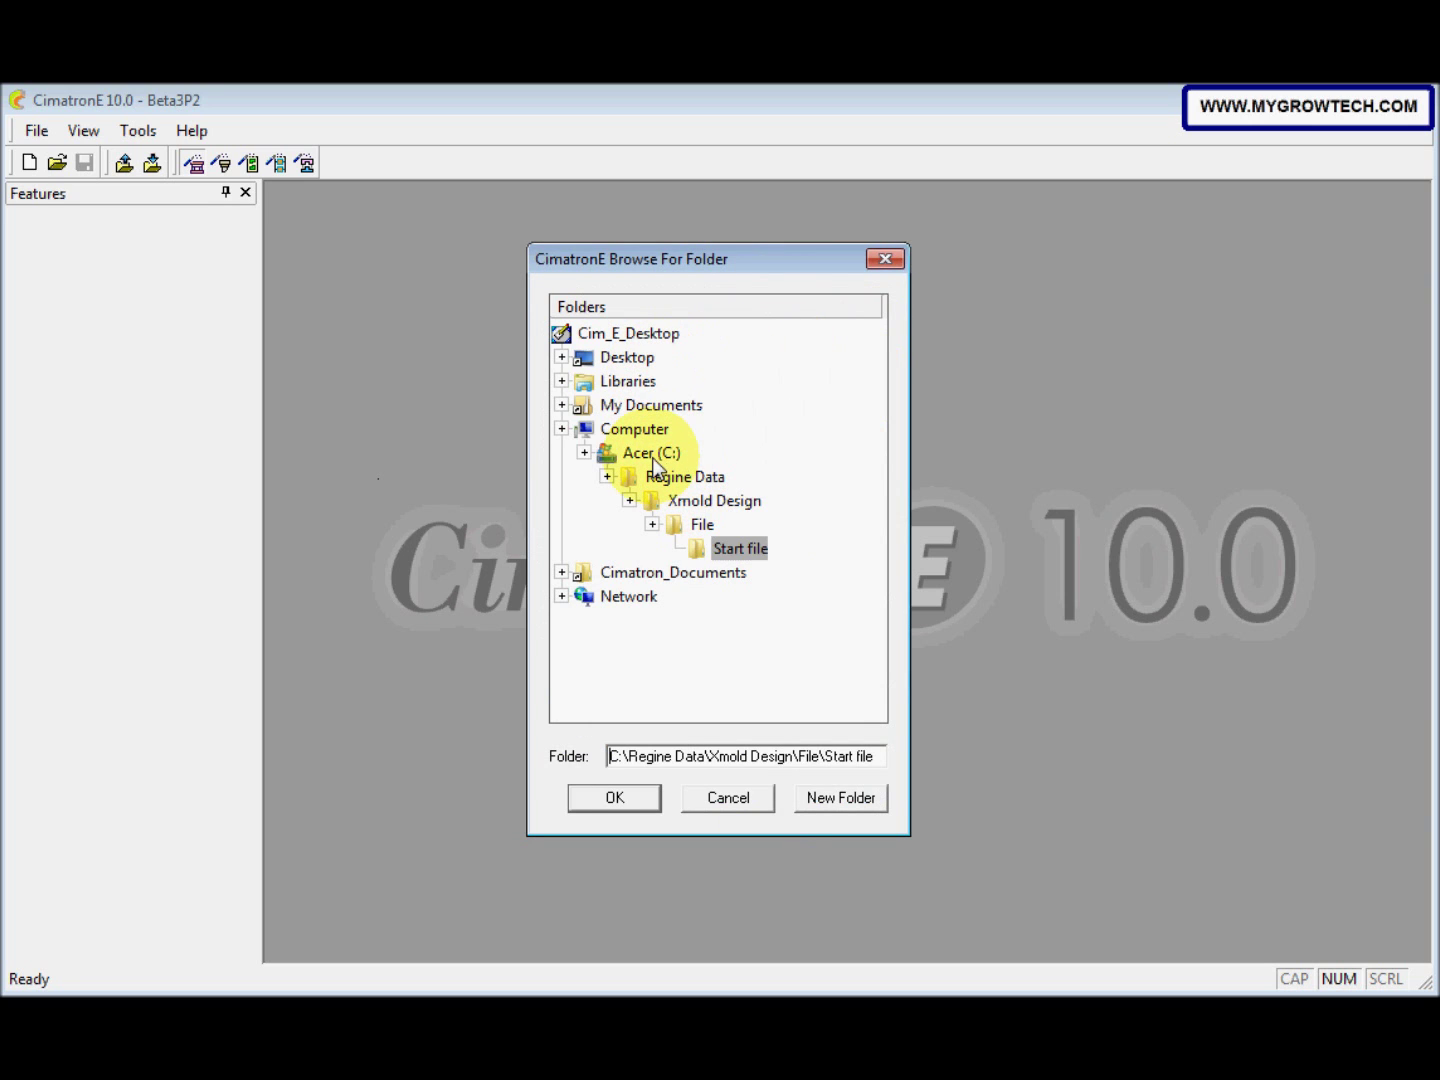
double_click(654, 459)
scroll(677, 465, down, 3)
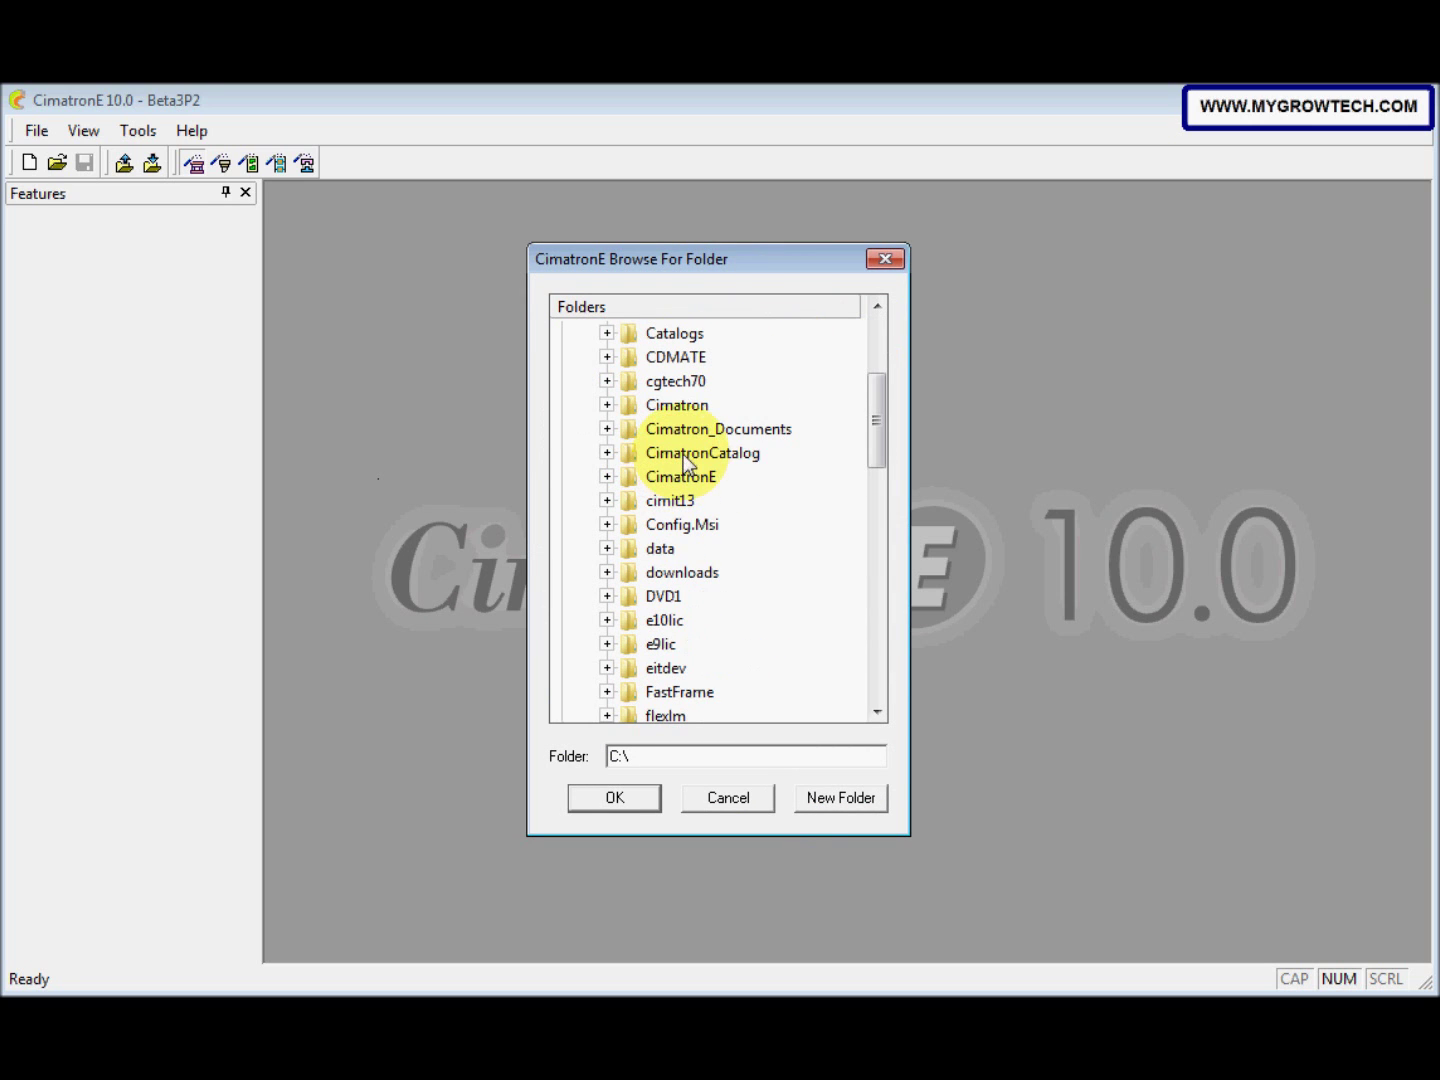
double_click(684, 437)
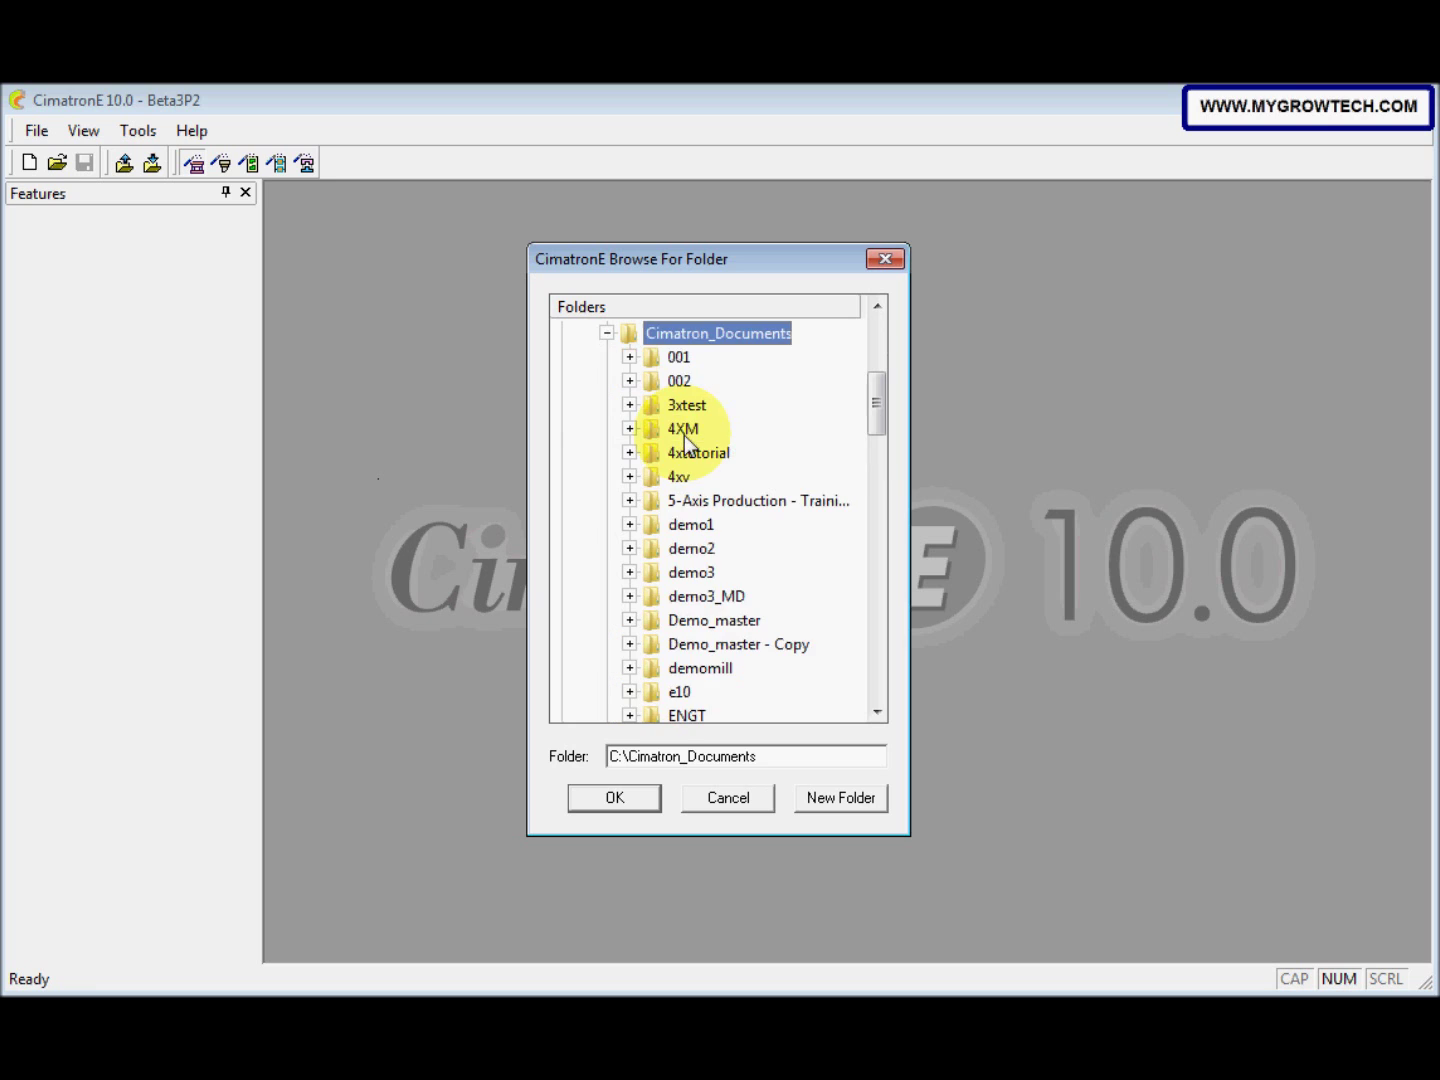
scroll(704, 471, down, 4)
scroll(703, 499, down, 4)
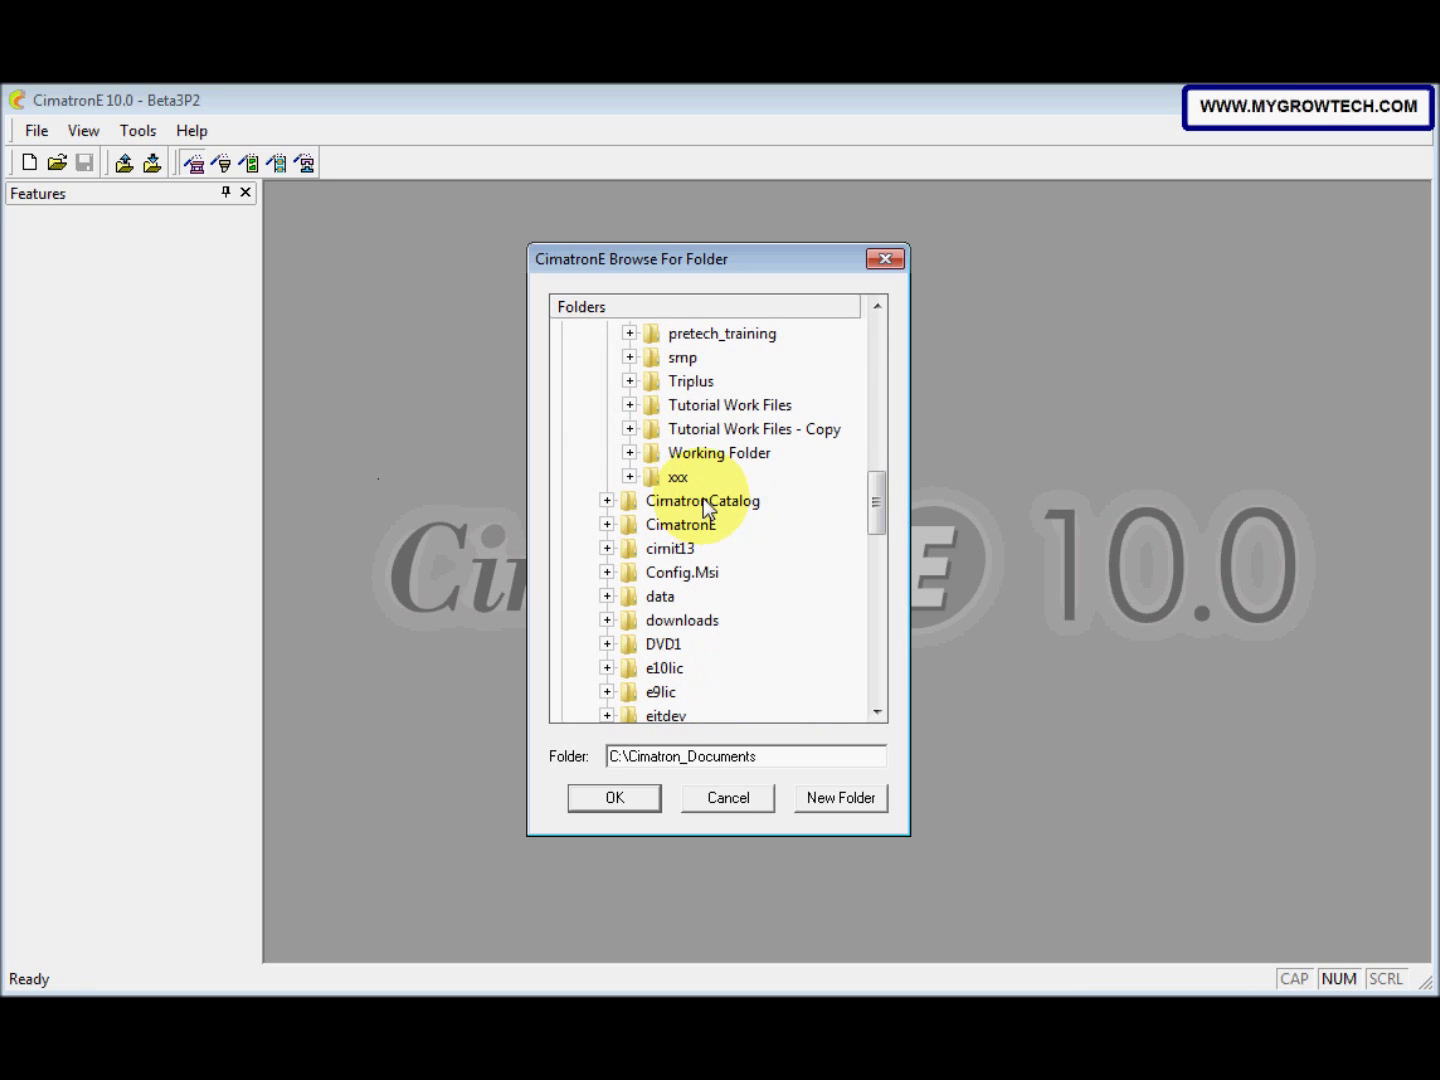
double_click(695, 455)
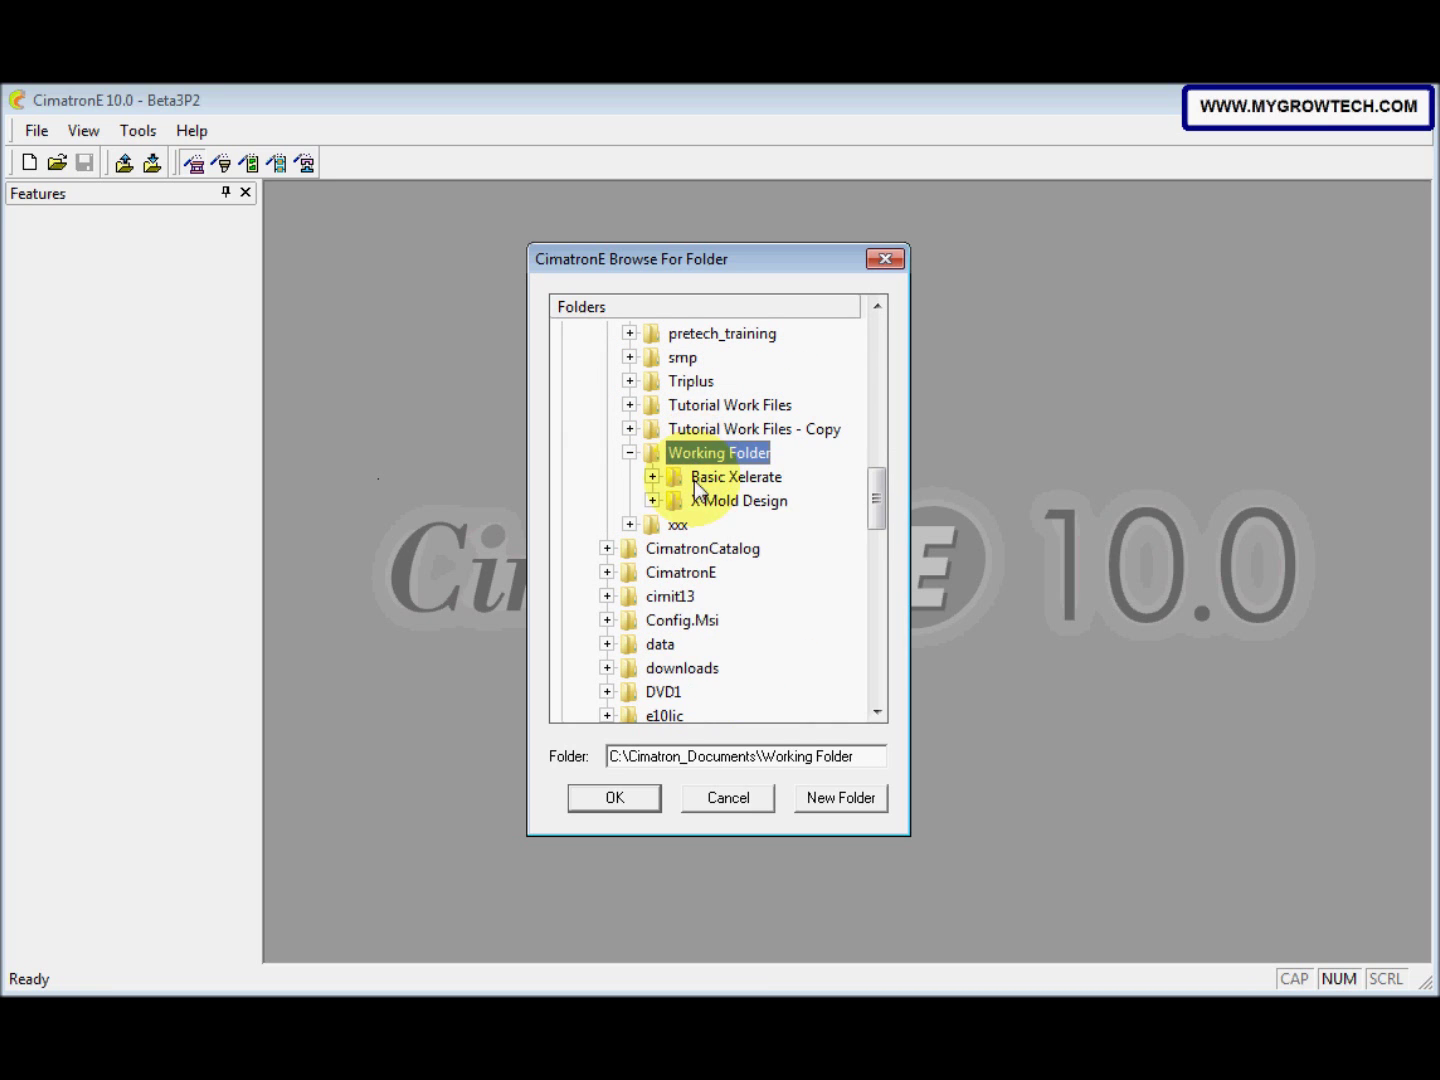
click(703, 500)
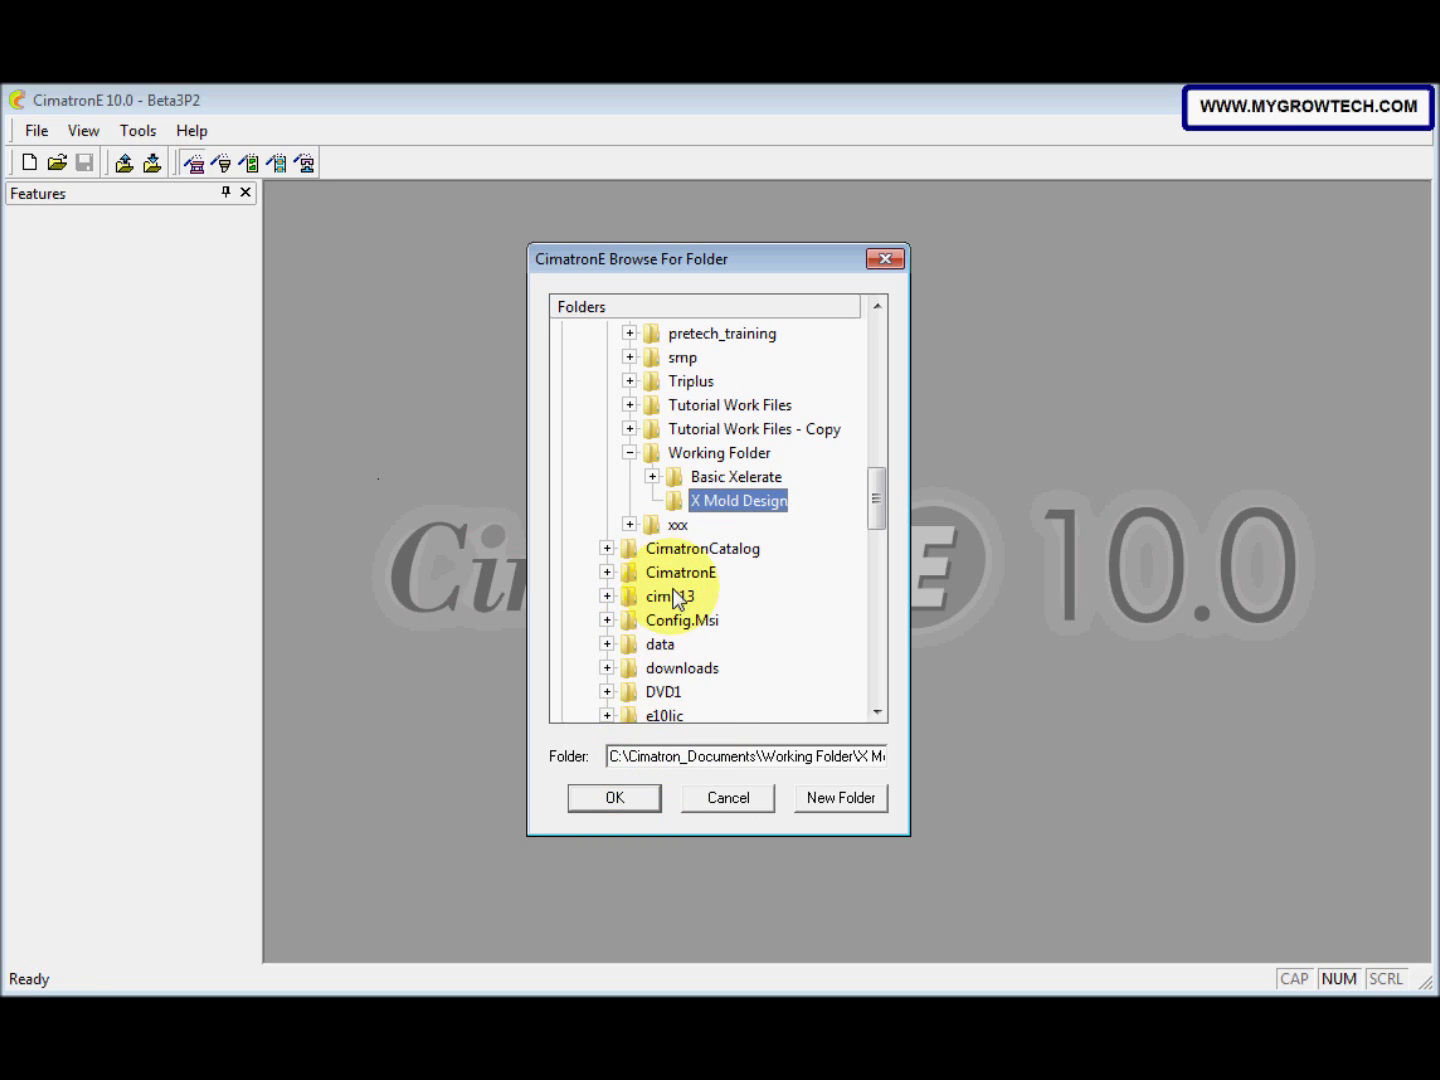
click(618, 796)
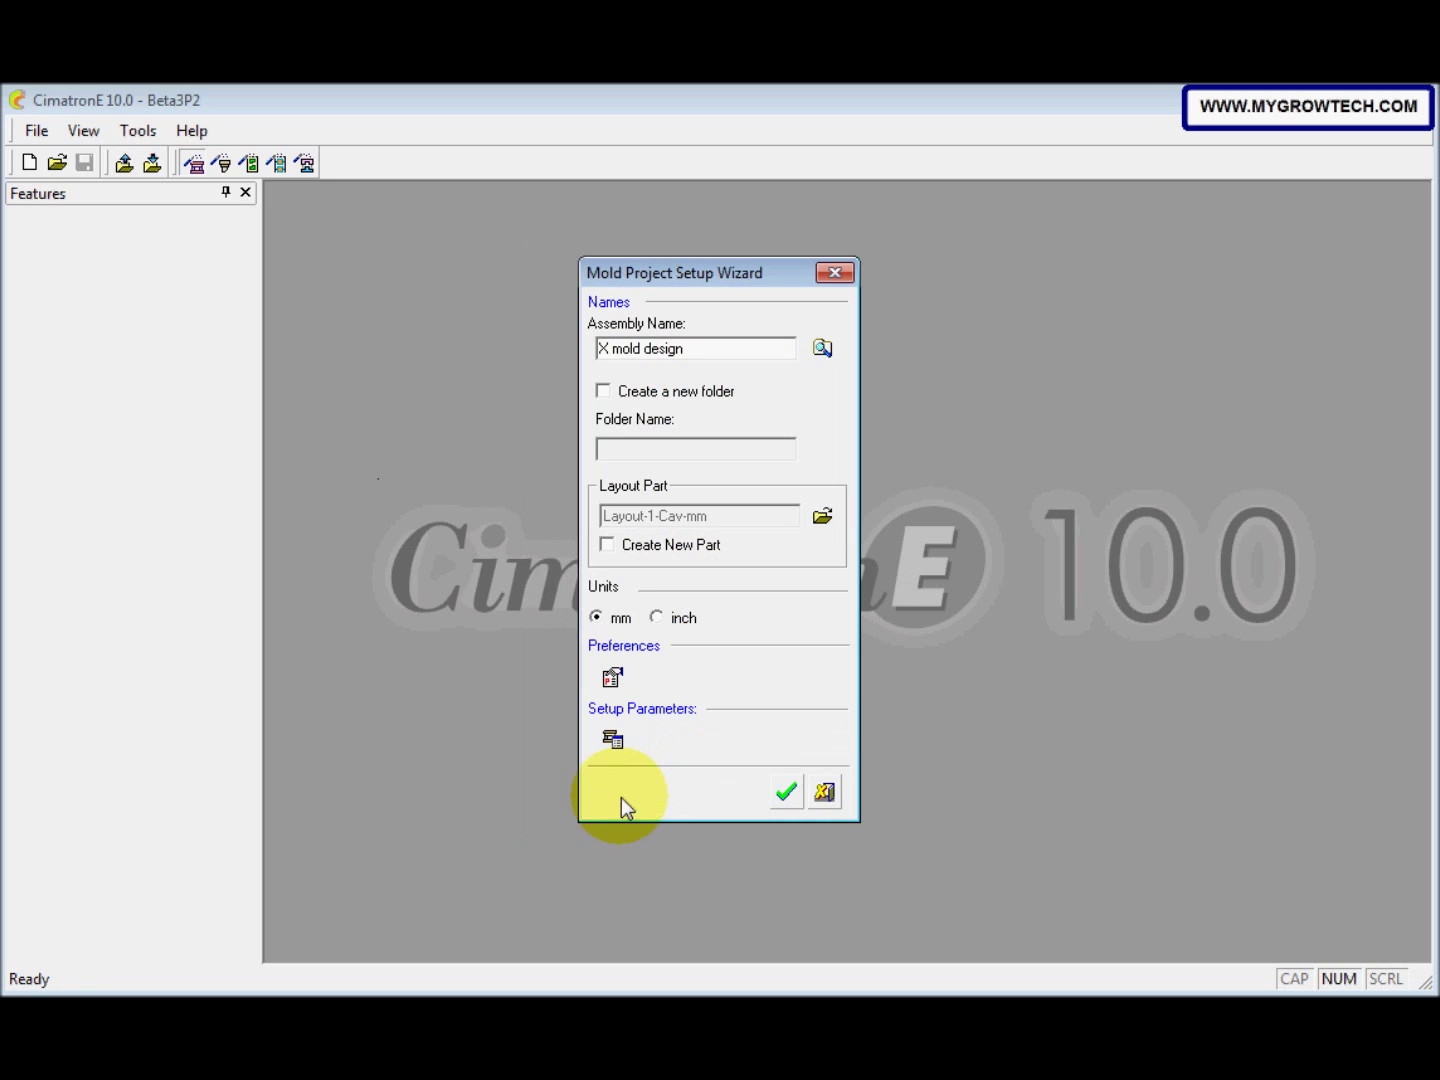
Create the mold project in a new folder, using Layout-2-Cav-Circ-mm.elt as the layout part
click(604, 392)
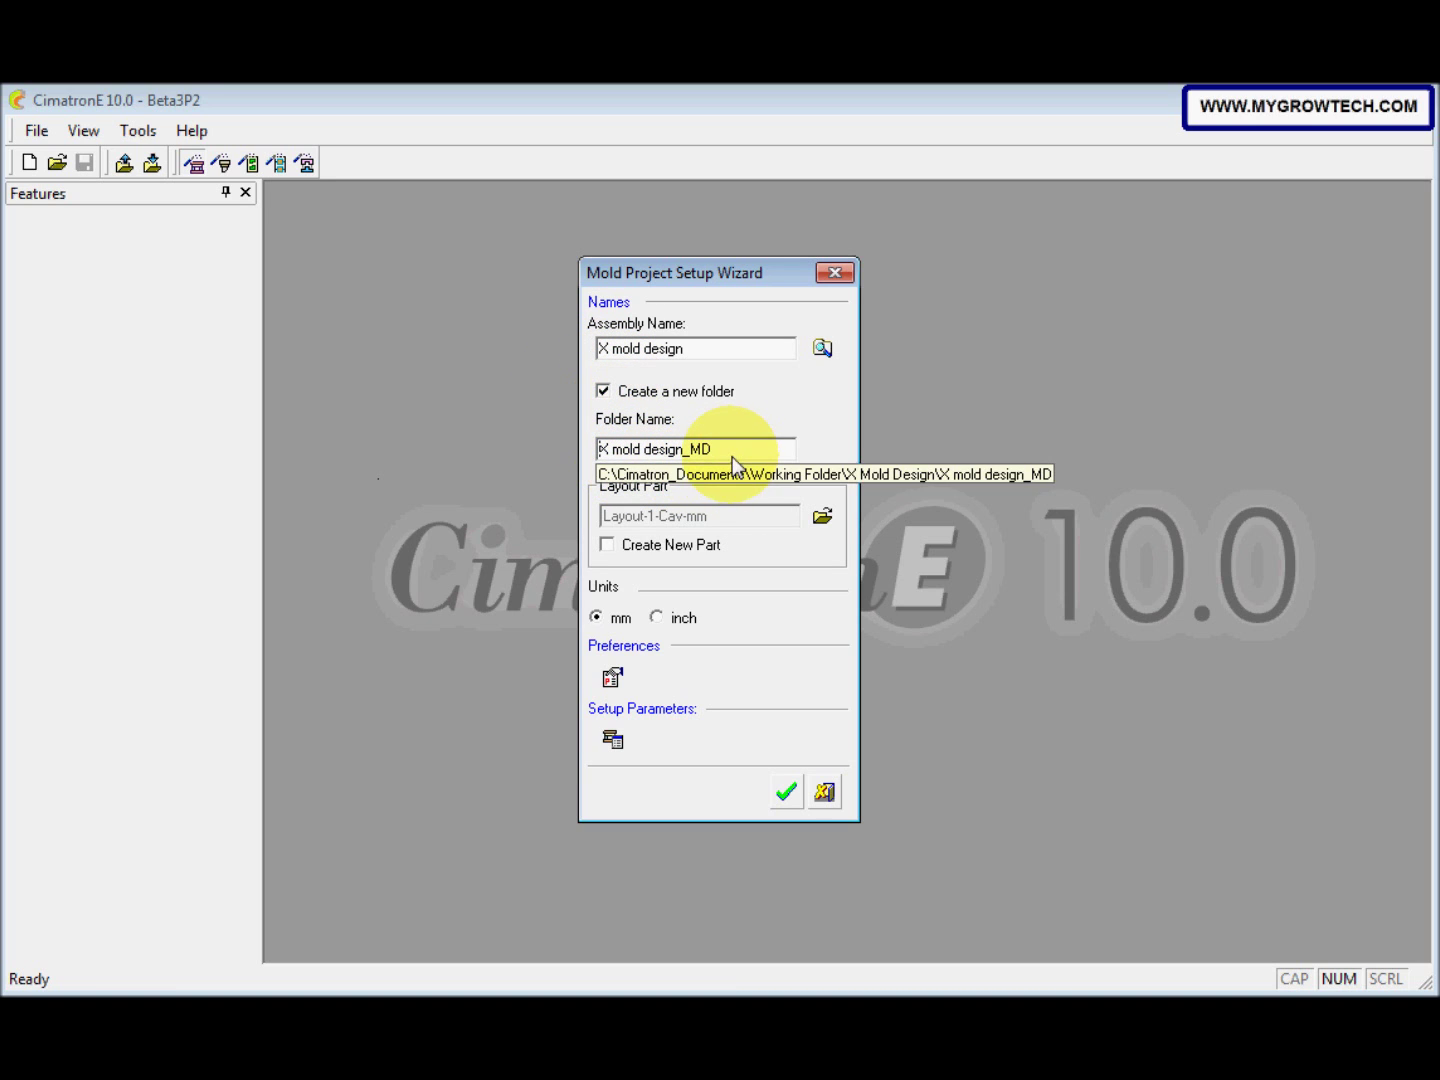
drag(732, 456, 595, 470)
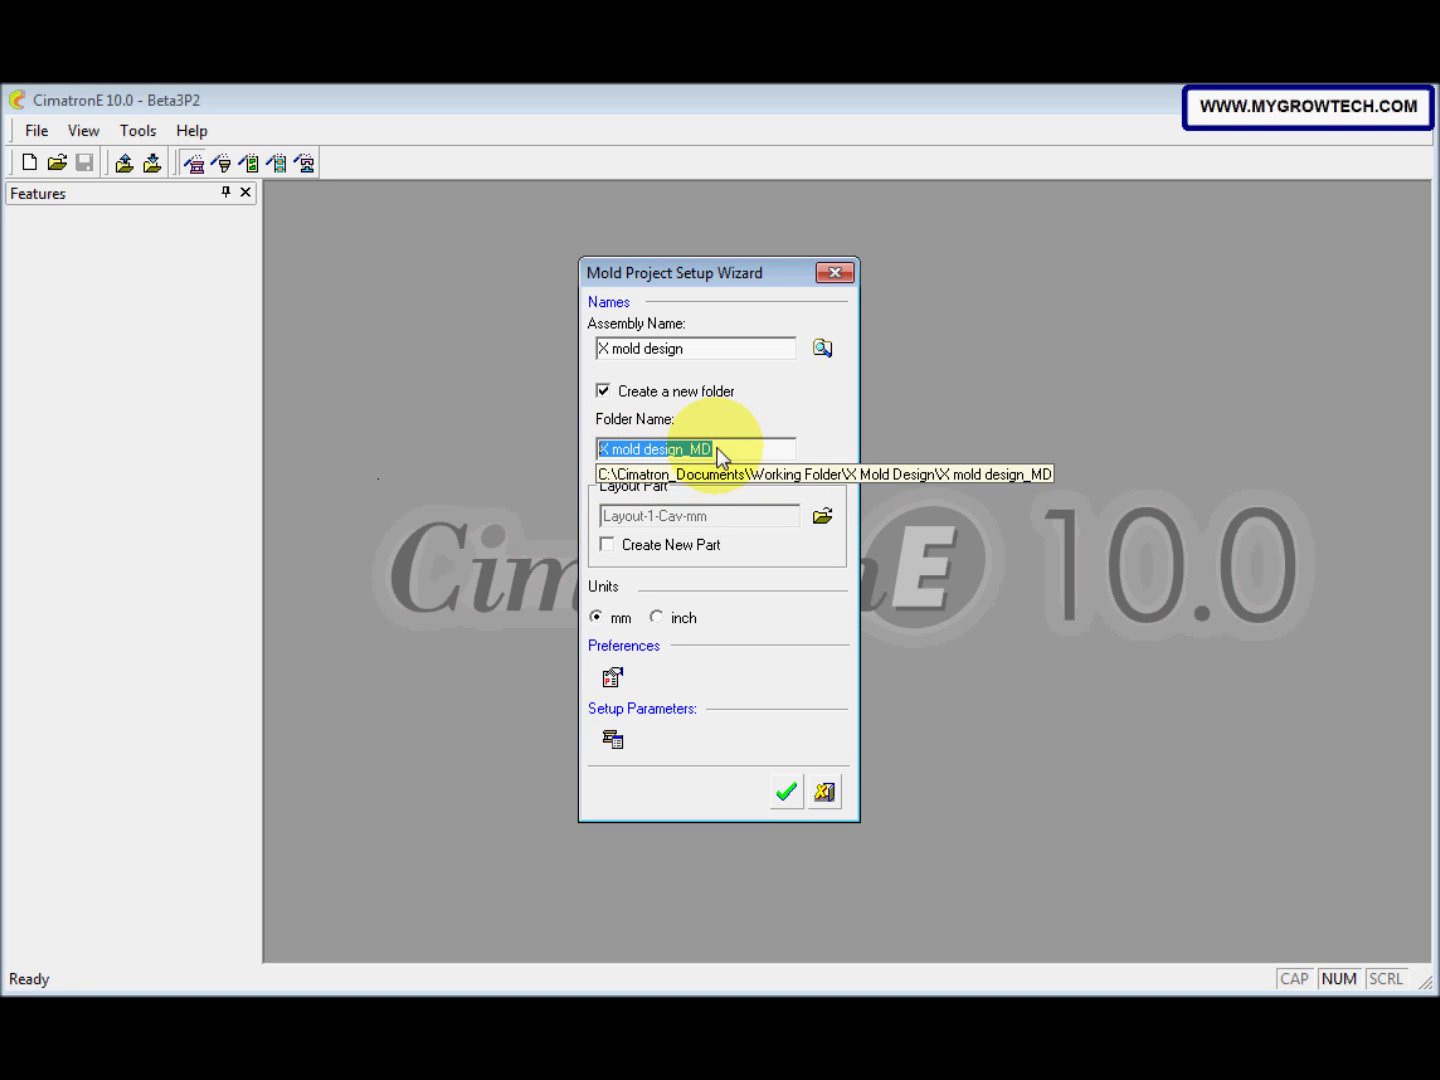
click(824, 518)
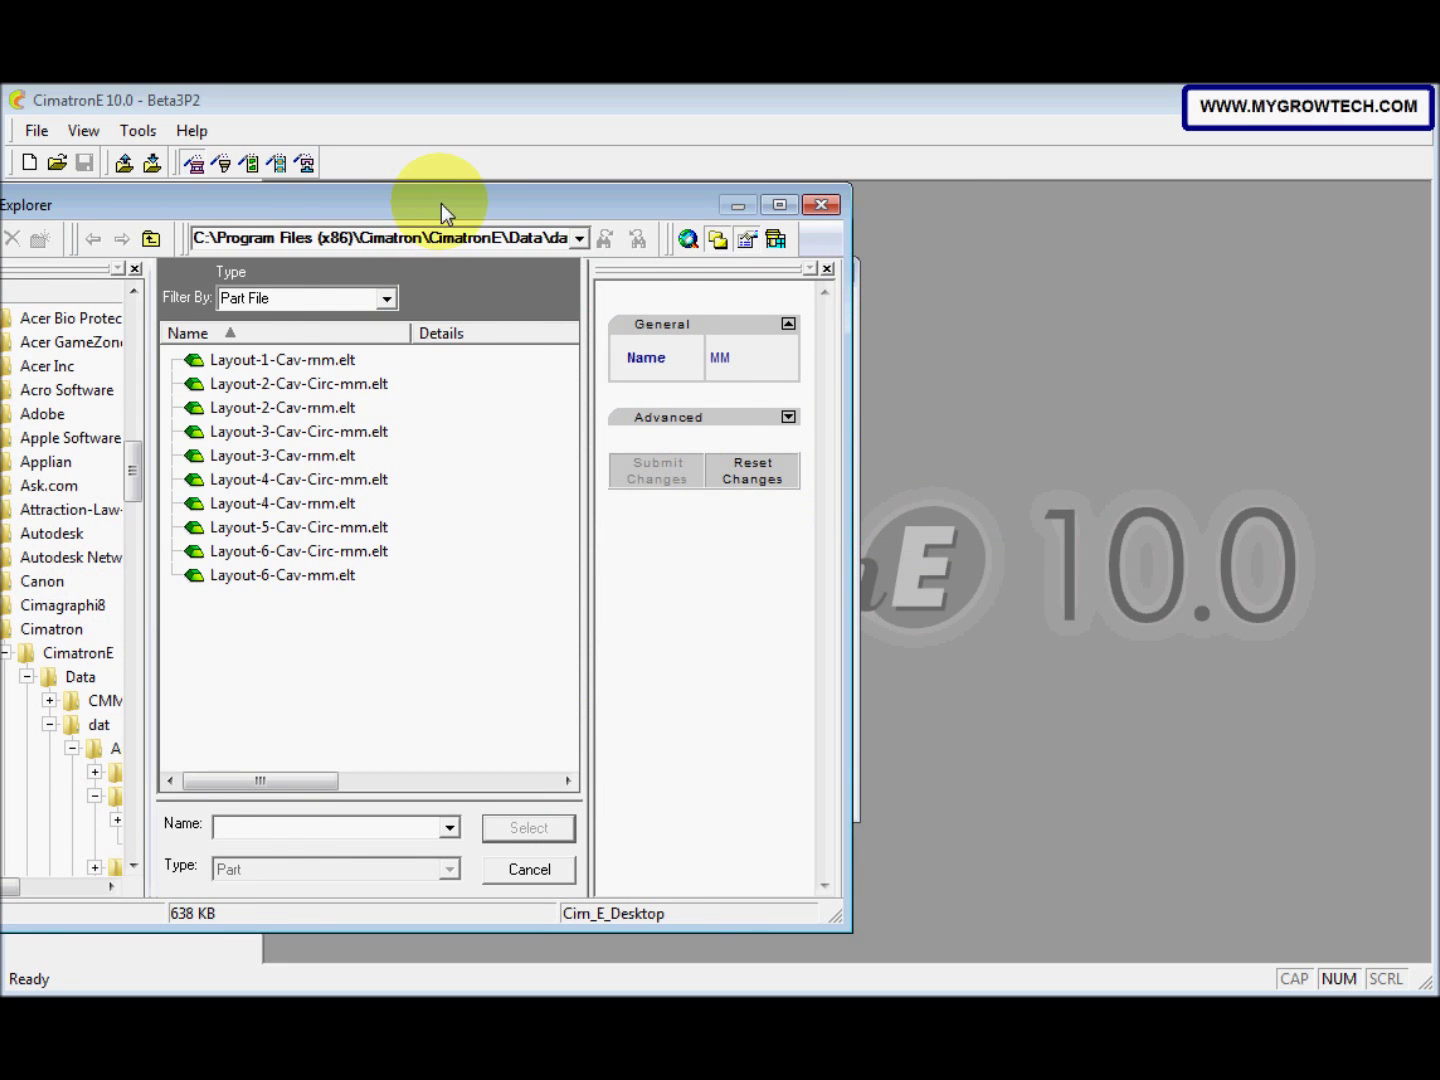
drag(441, 203, 587, 212)
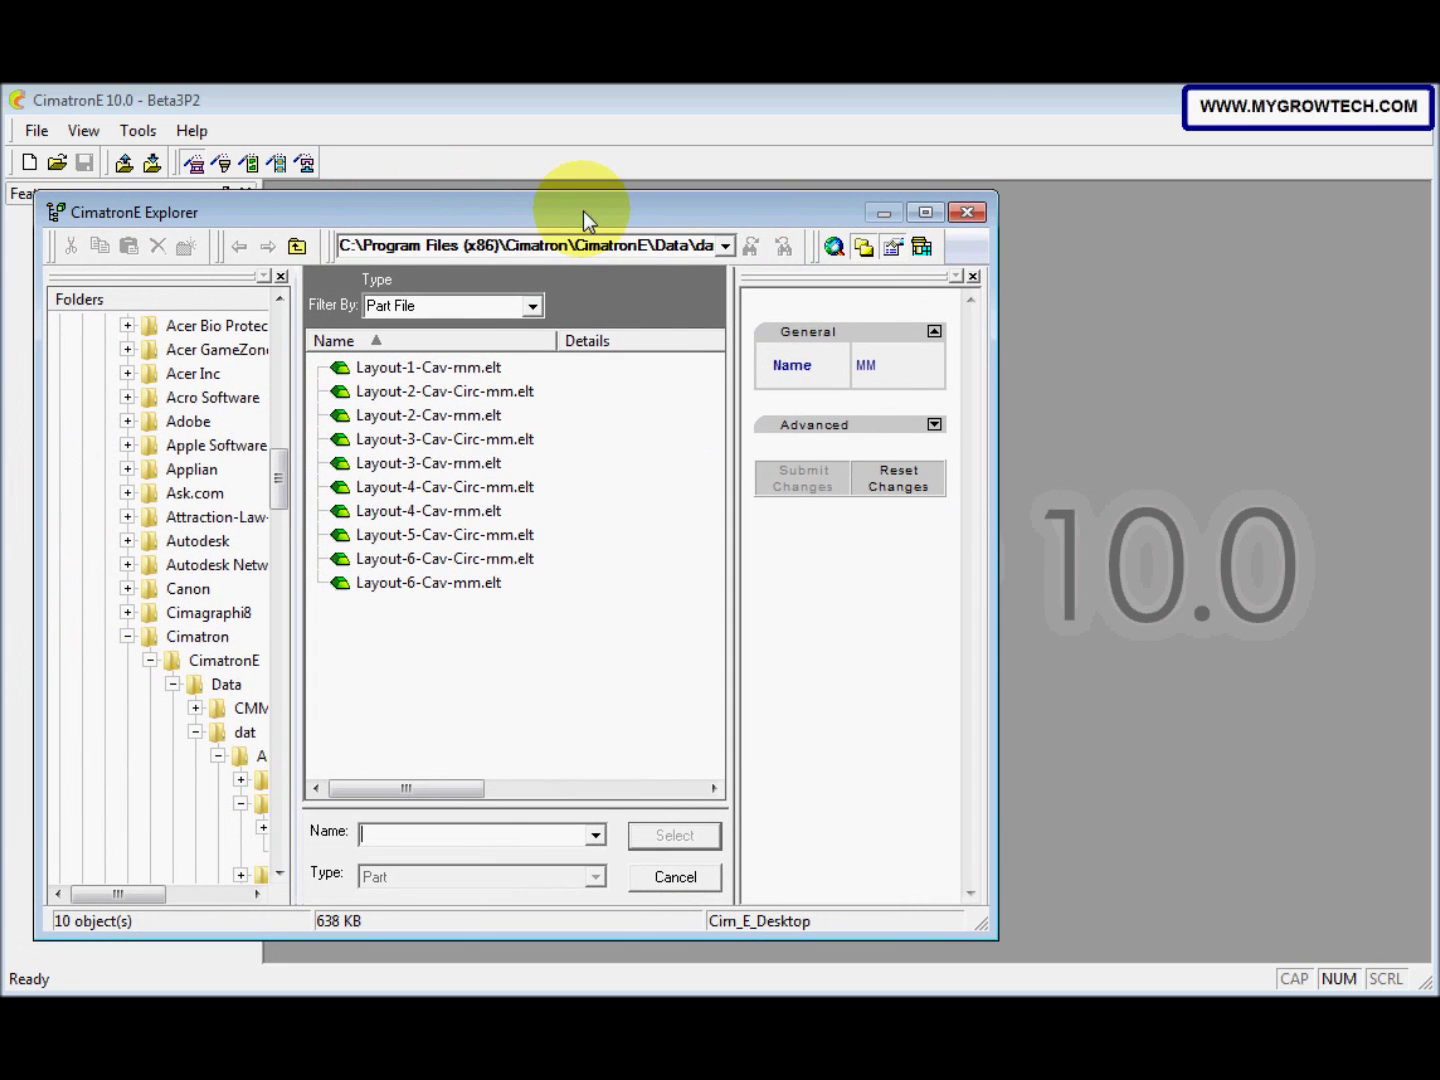
click(484, 395)
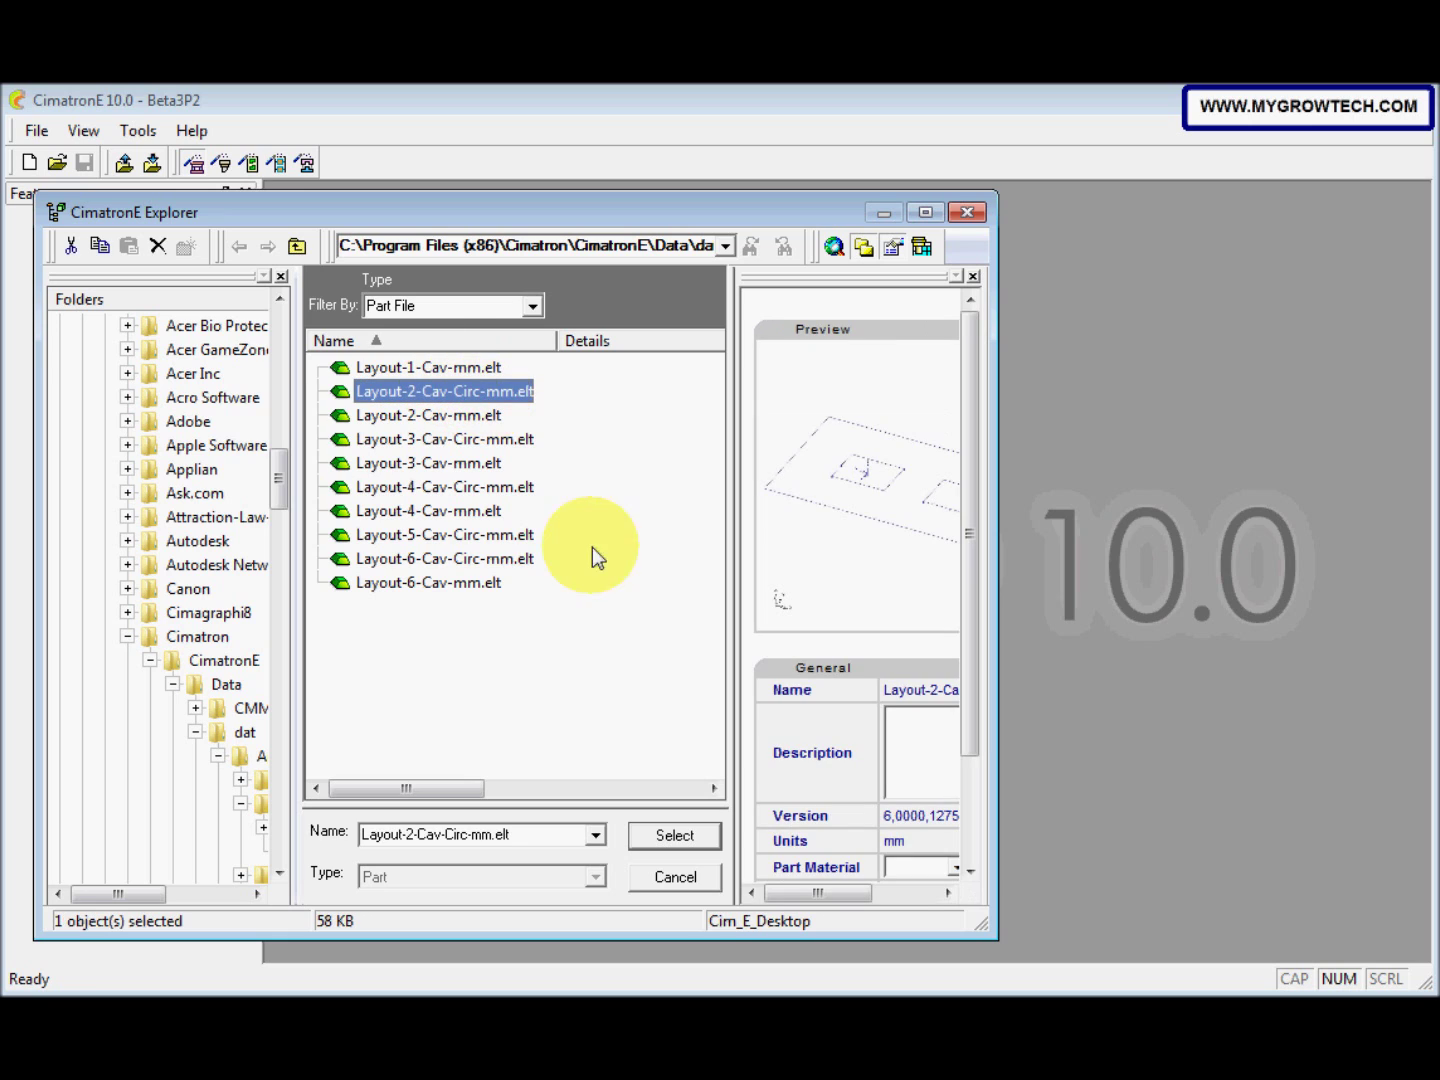
click(677, 836)
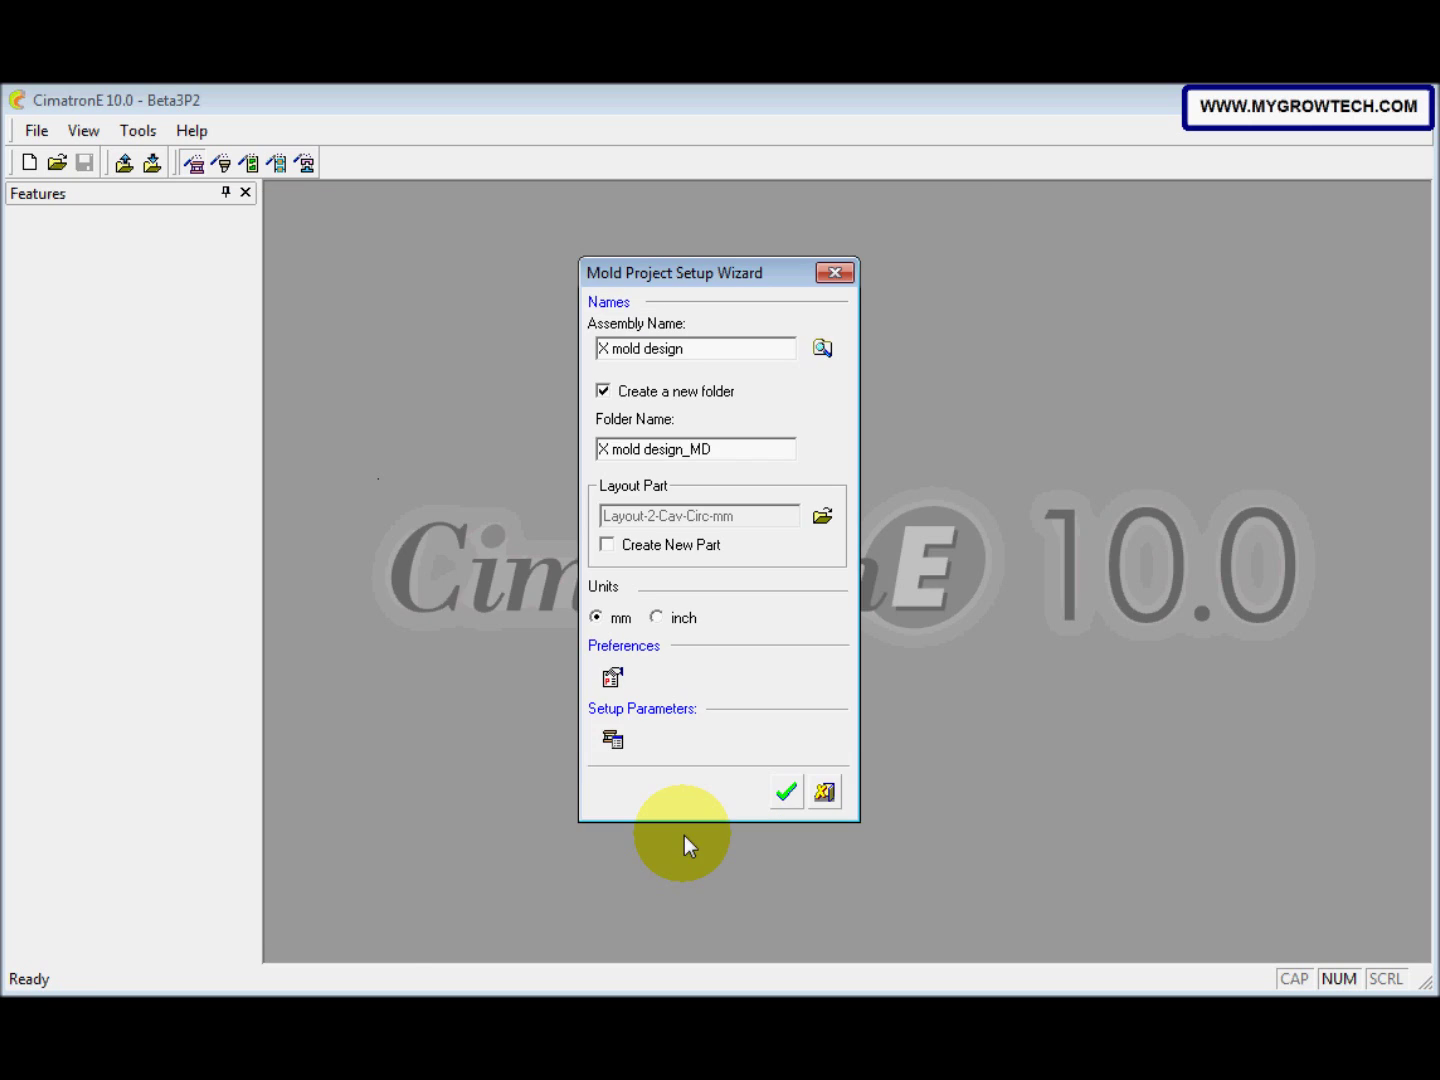
click(778, 800)
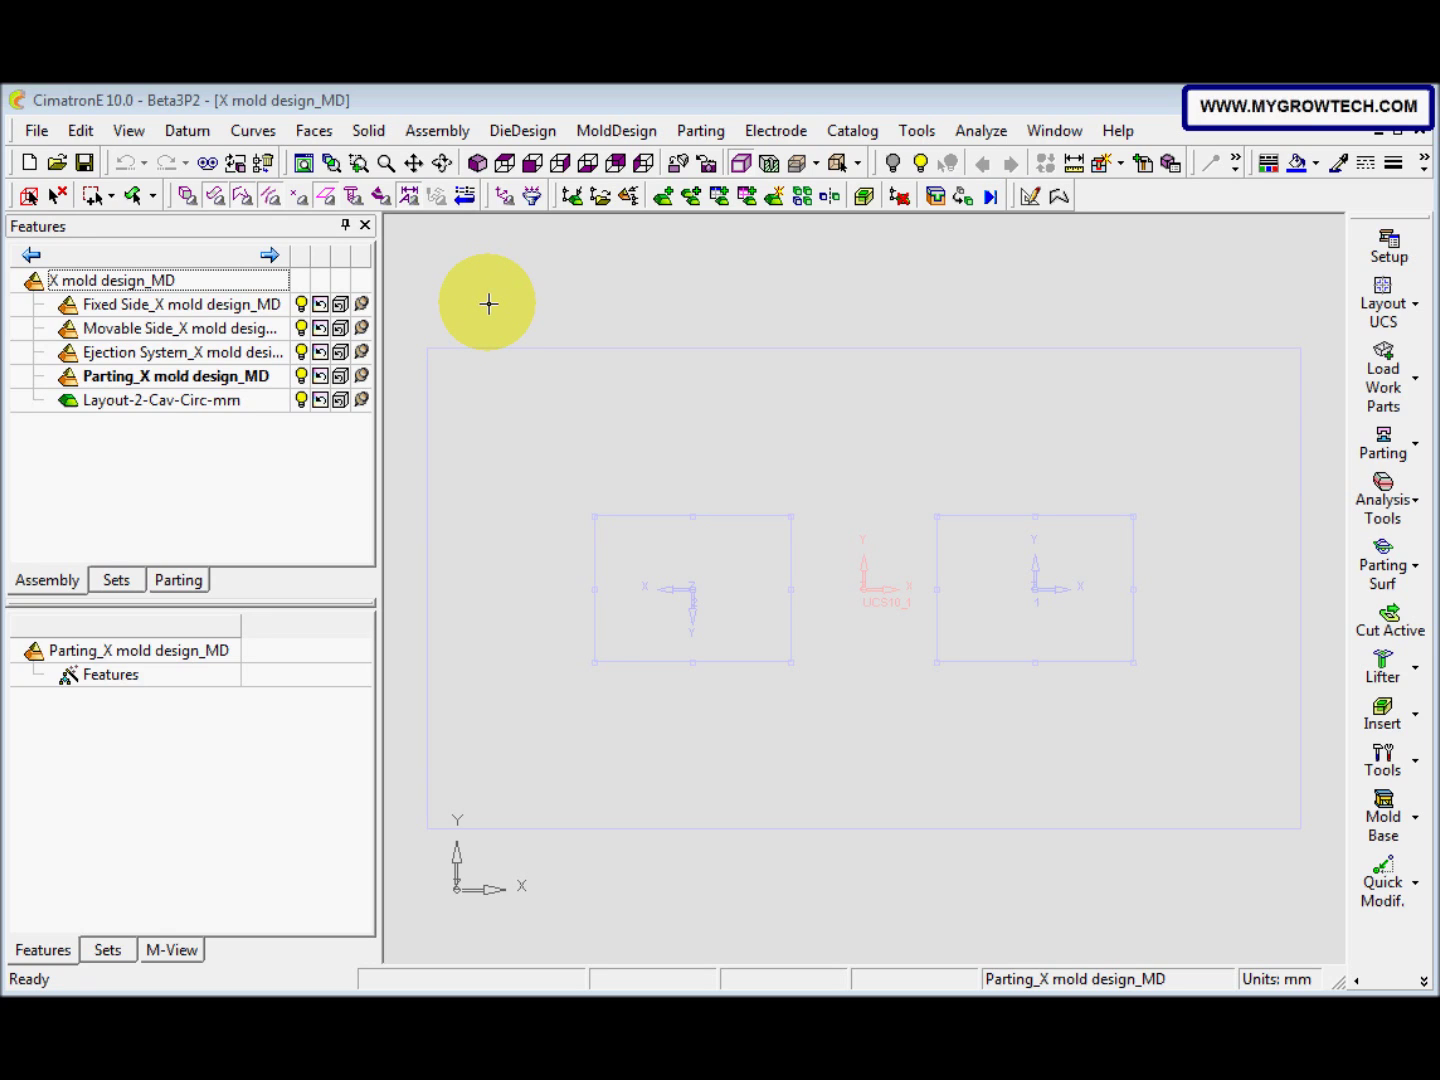
middle_drag(490, 301, 526, 325)
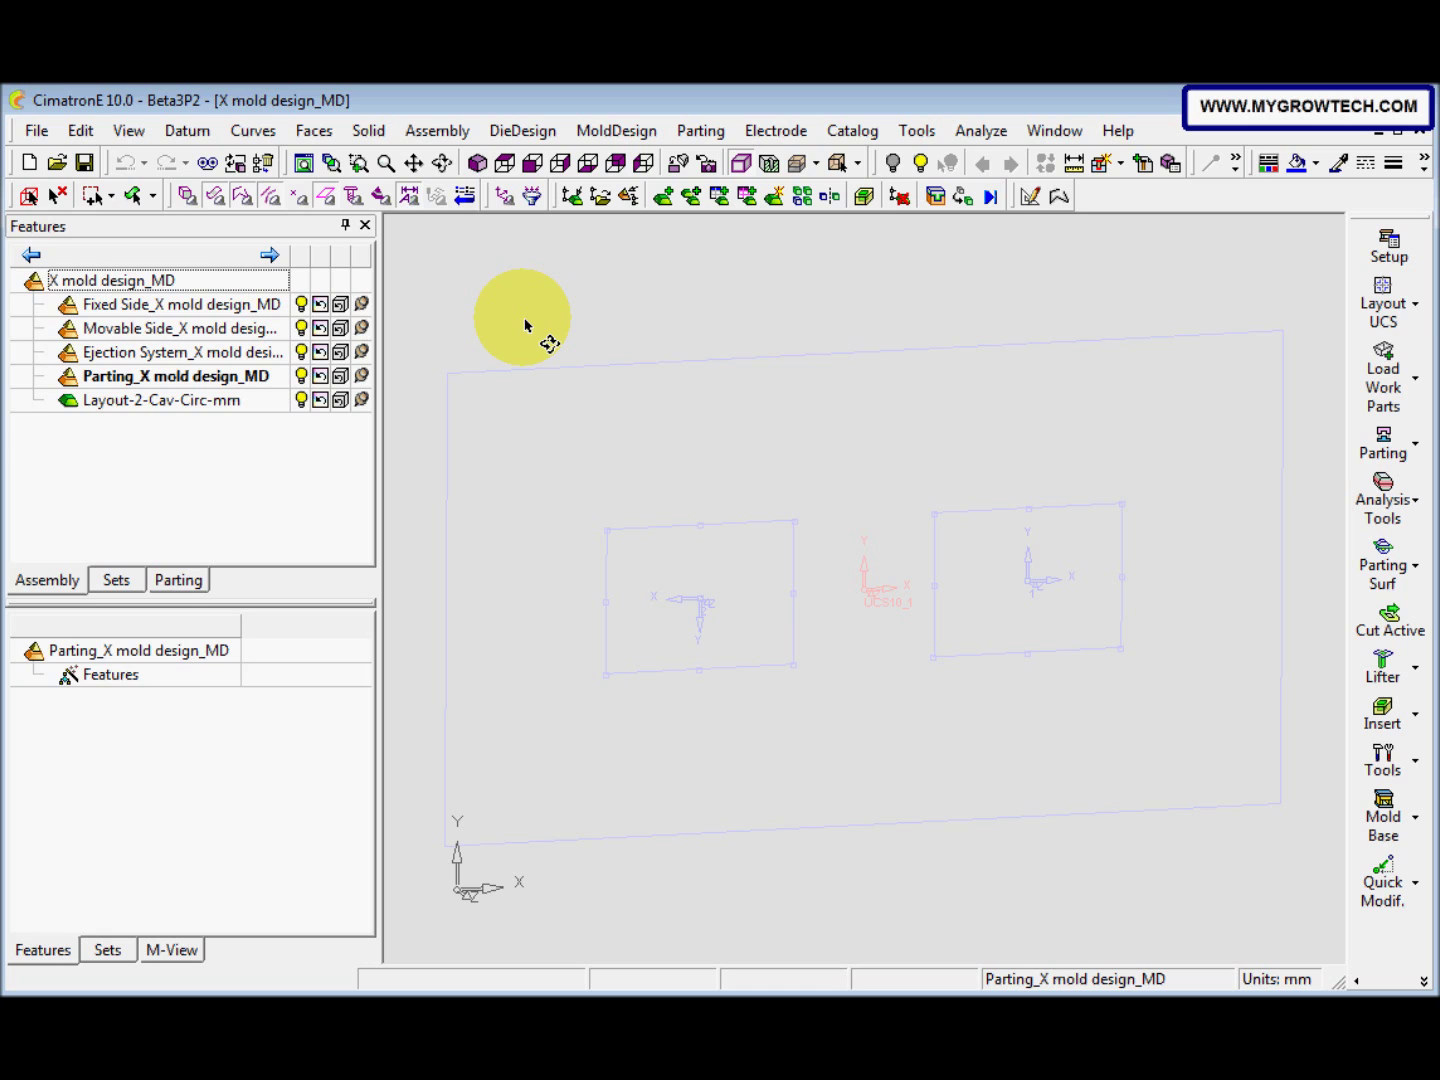
mouse_move(521, 318)
mouse_down()
mouse_move(554, 366)
mouse_move(634, 328)
mouse_move(550, 354)
mouse_move(617, 379)
mouse_move(604, 321)
mouse_move(553, 347)
mouse_move(559, 328)
mouse_move(534, 329)
mouse_up()
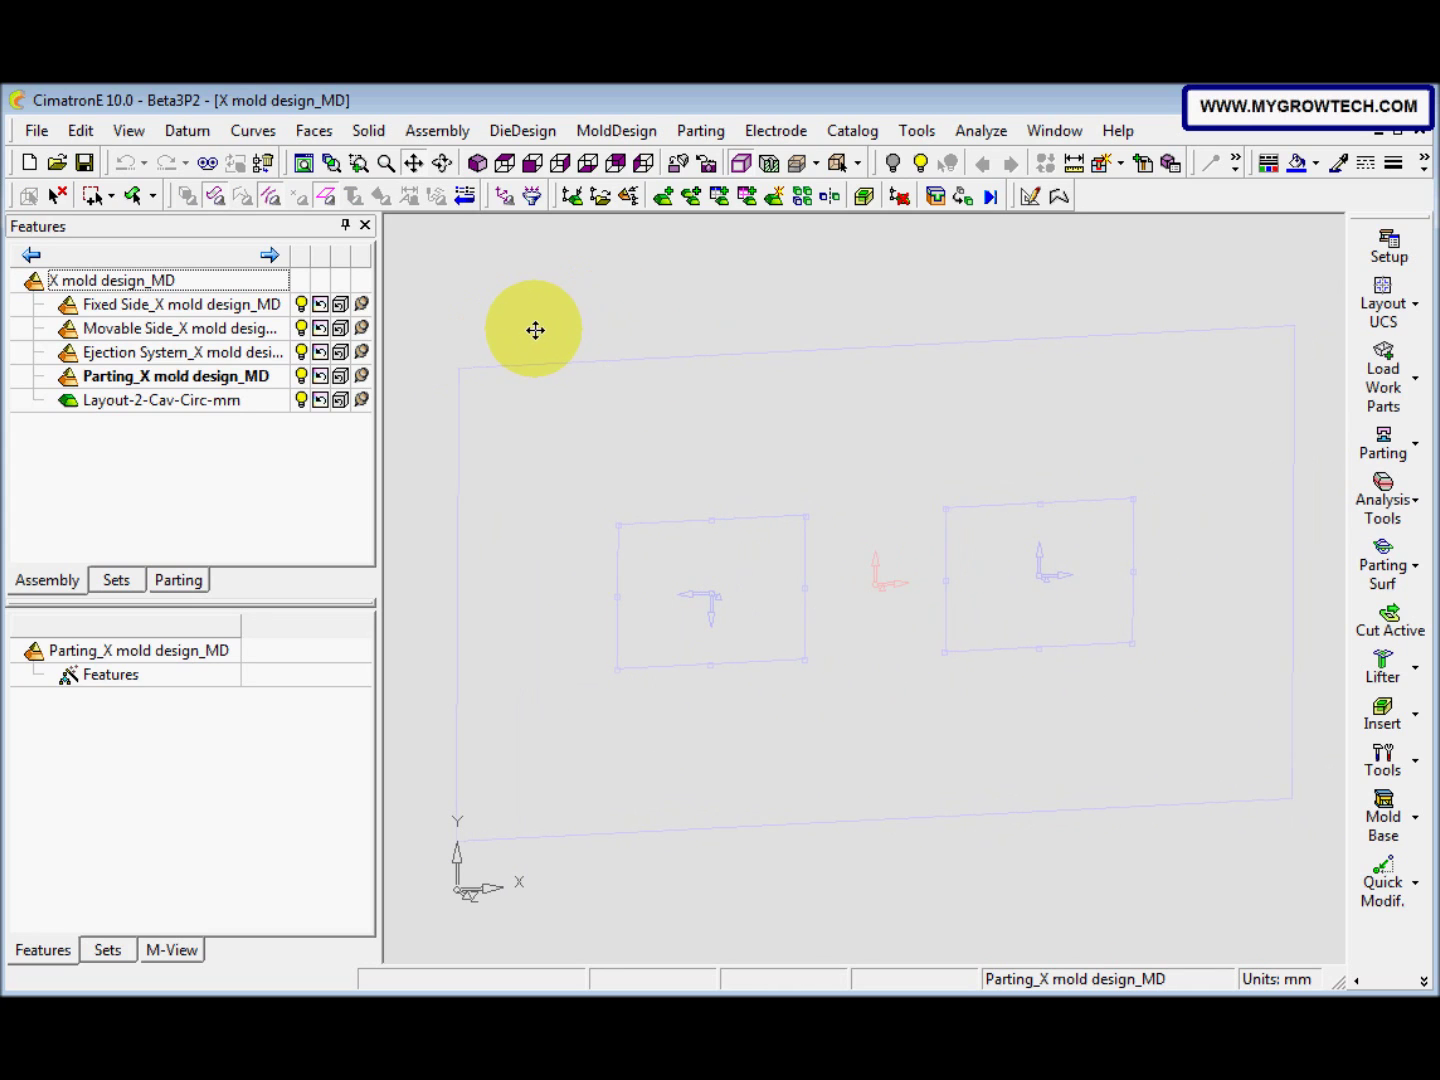
key(Escape)
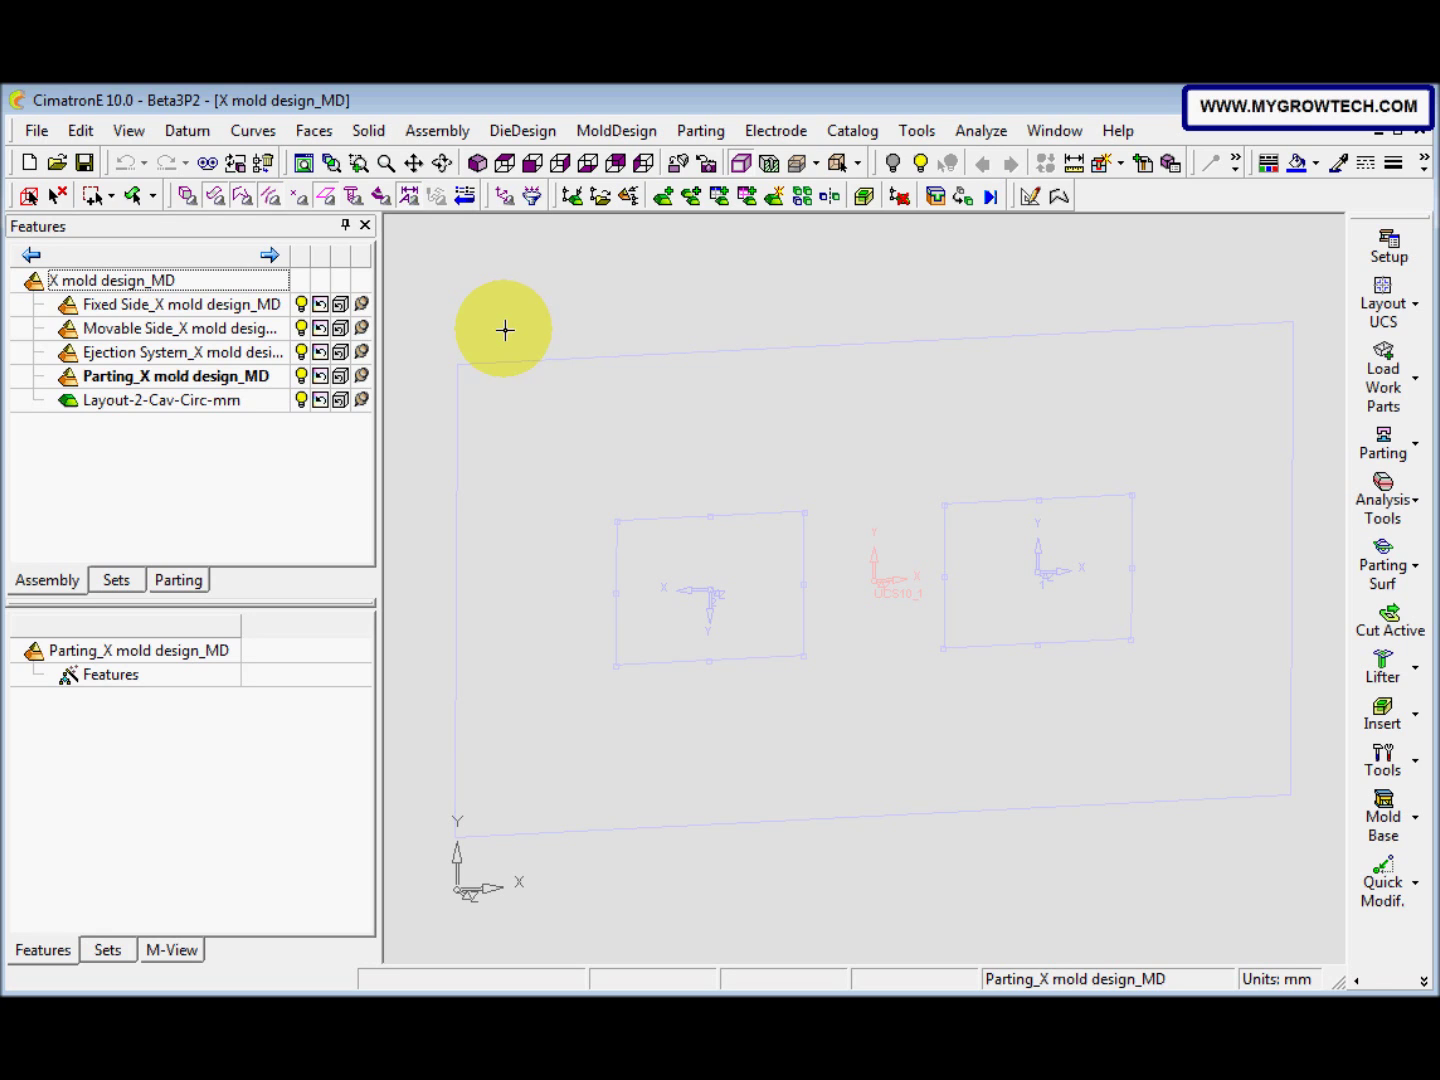
key(F1)
drag(512, 474, 656, 377)
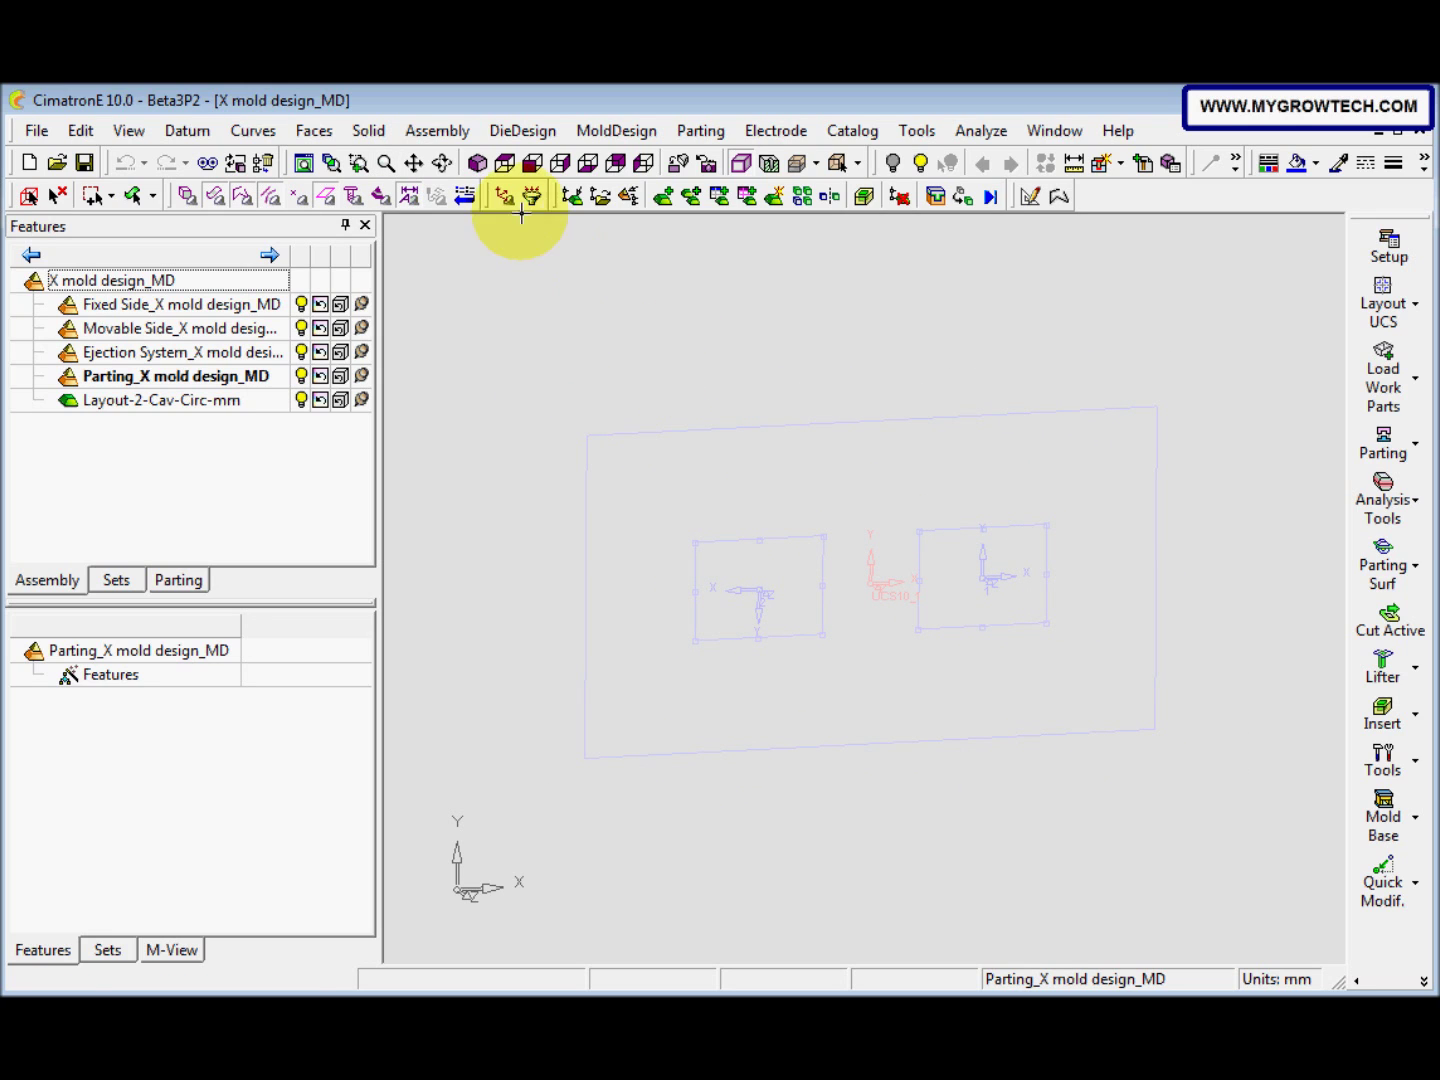
click(503, 166)
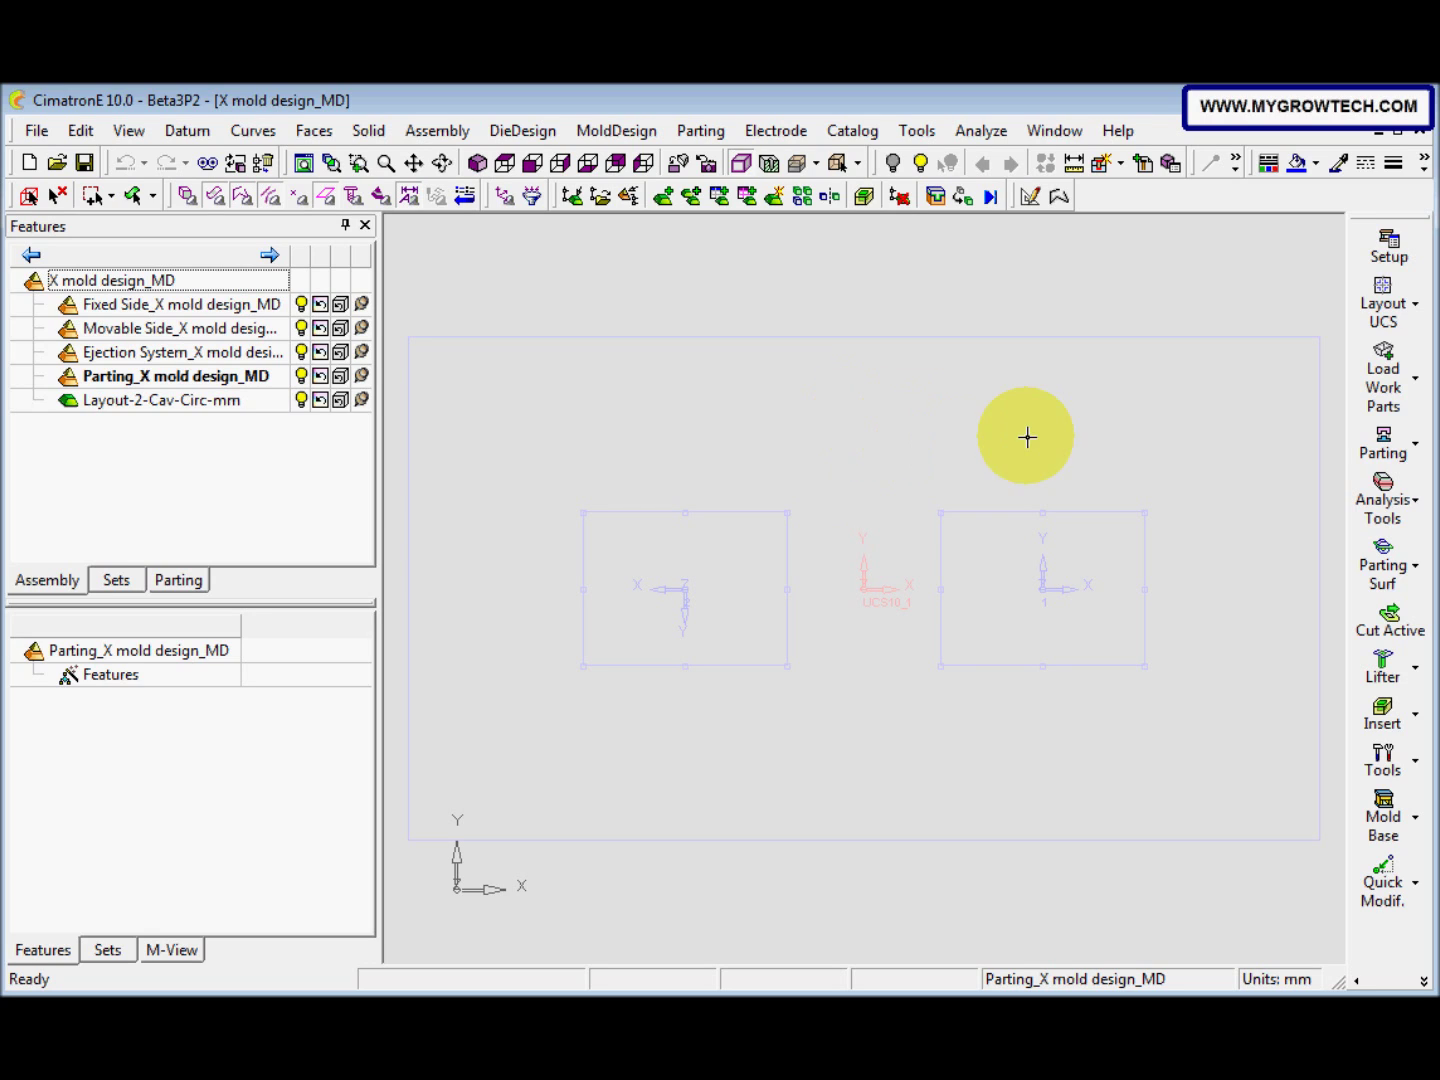
Load part.elt from the X Mold Design folder as the master part, keeping the default work part name and the 1.01 shrinkage factor
click(1387, 380)
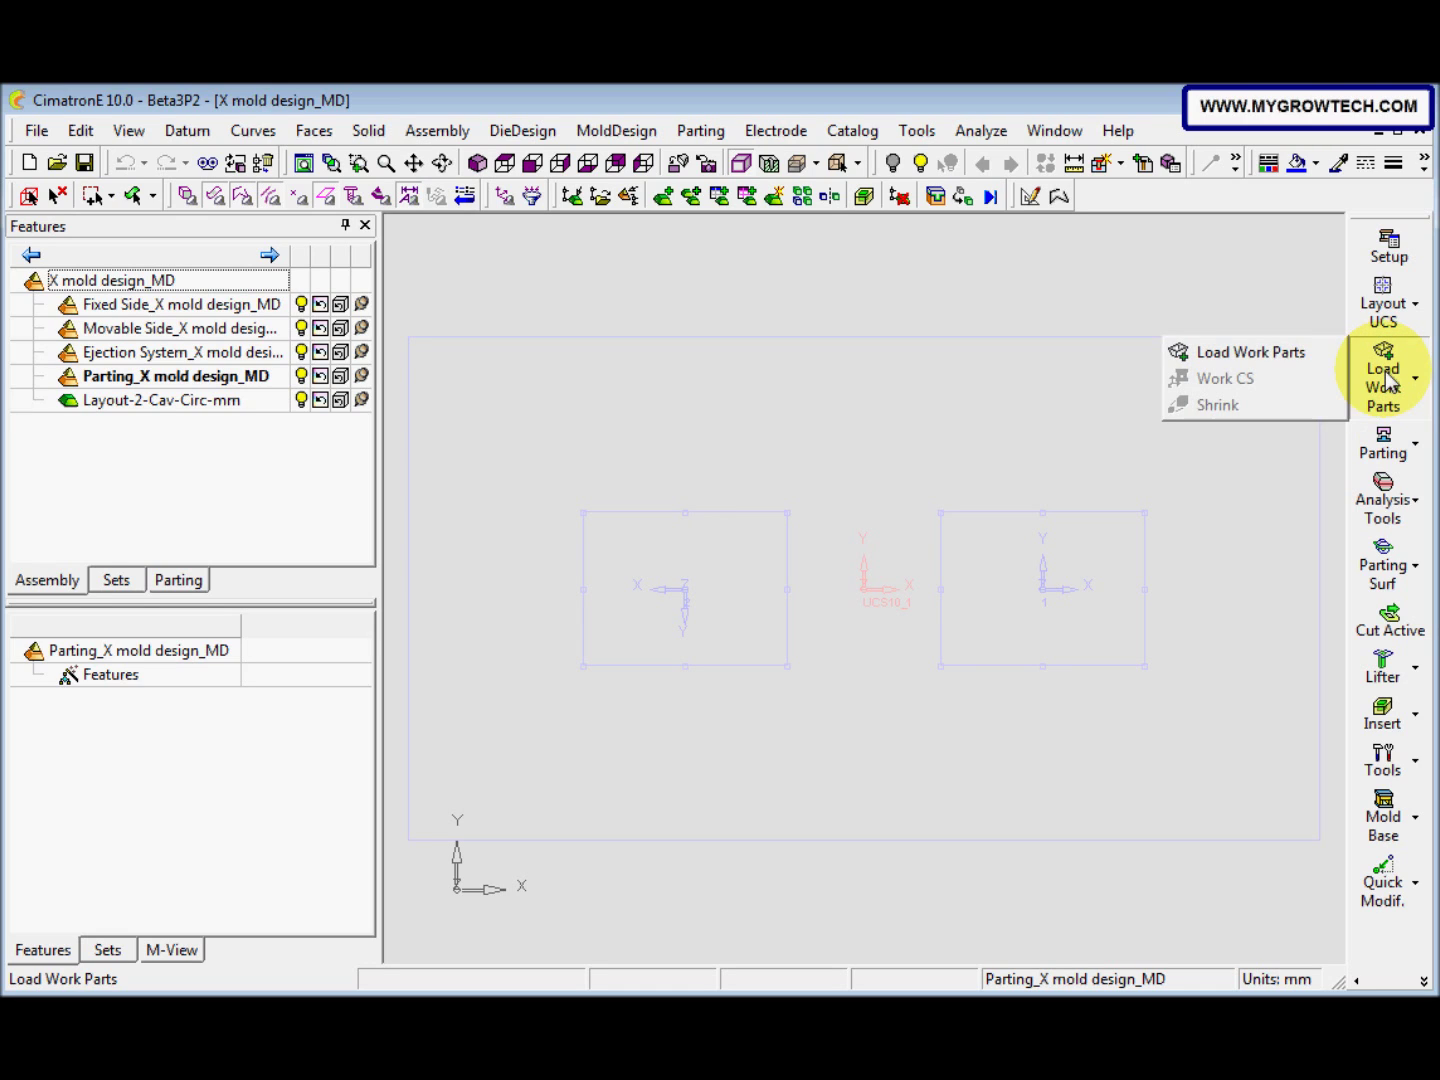
click(1302, 369)
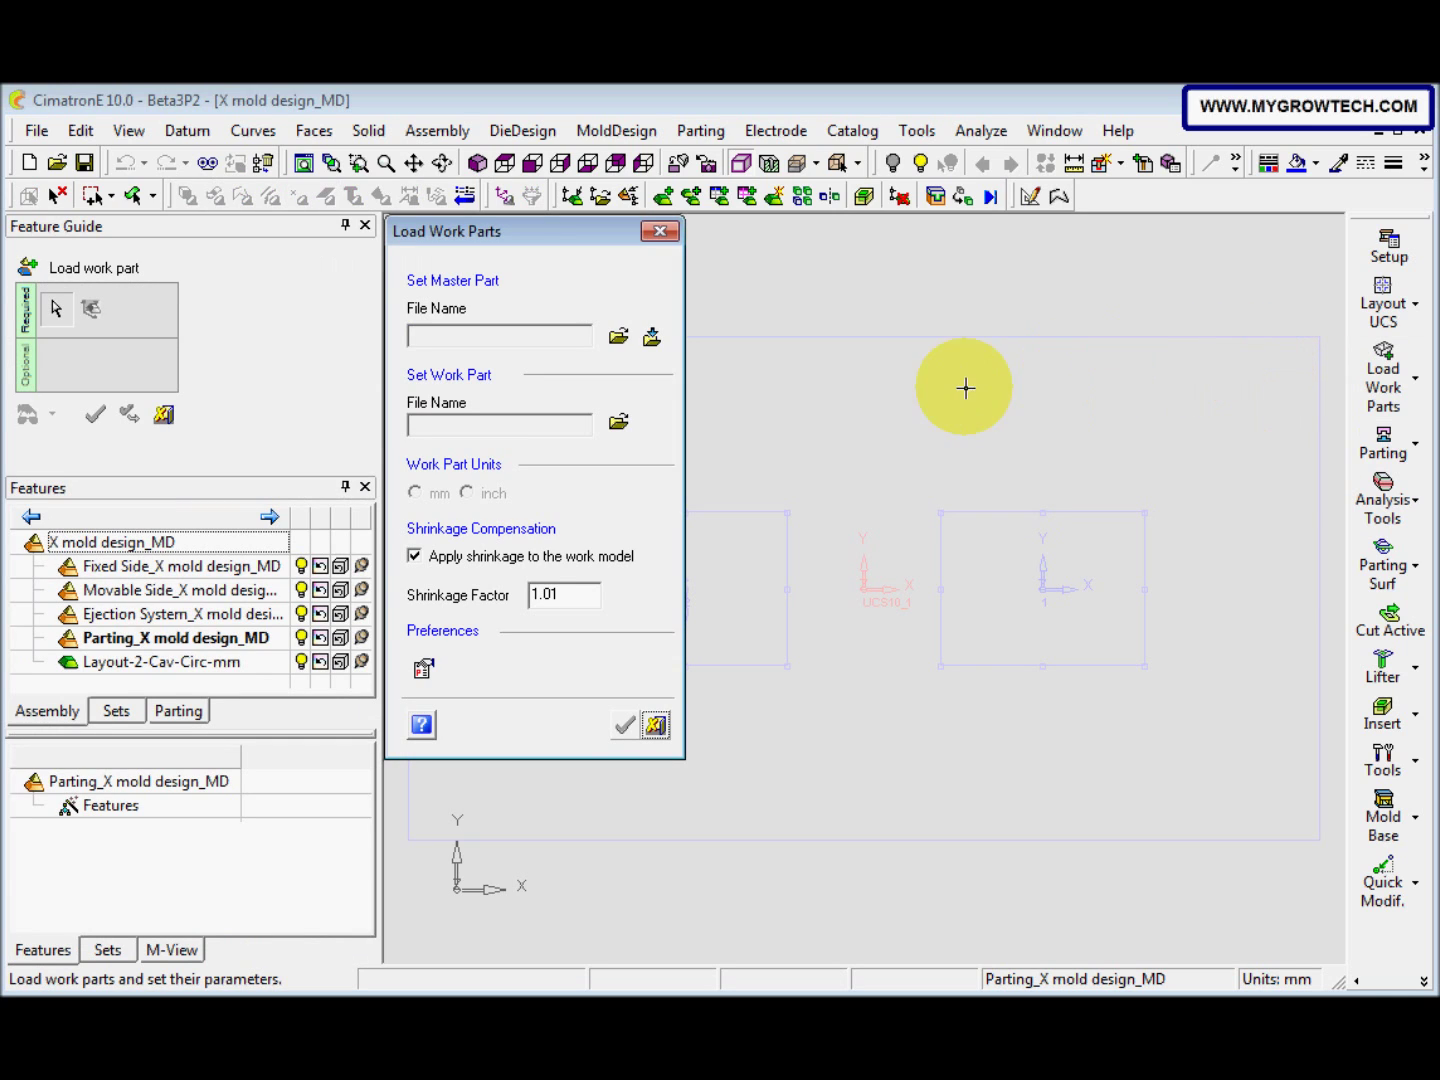
click(626, 343)
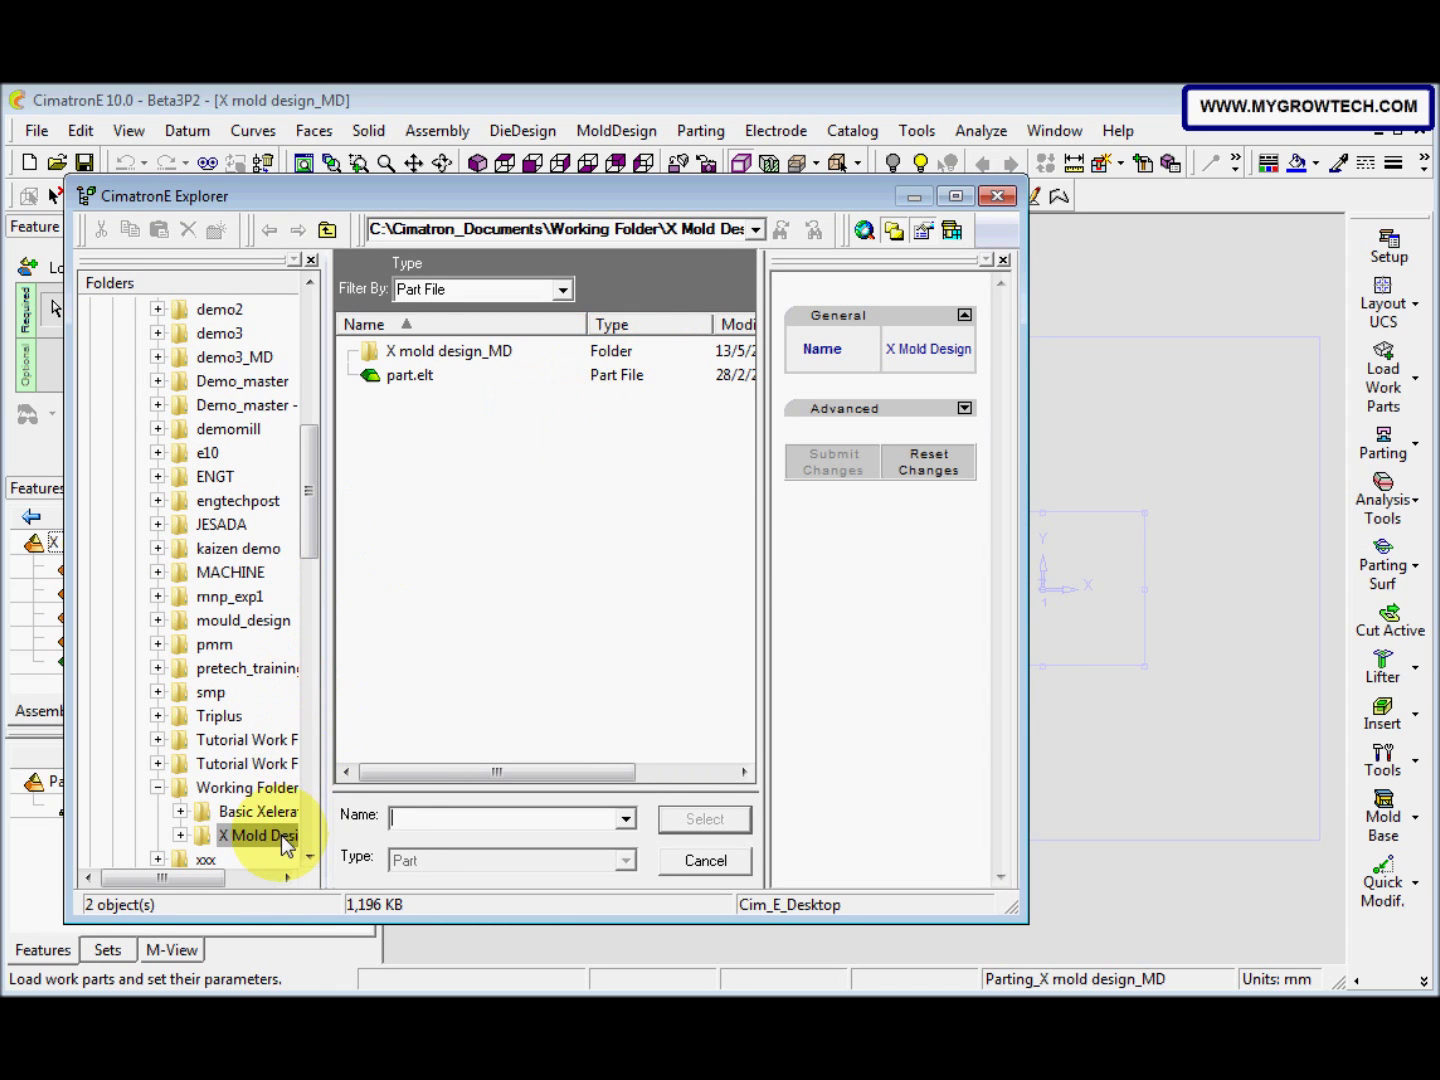
click(418, 379)
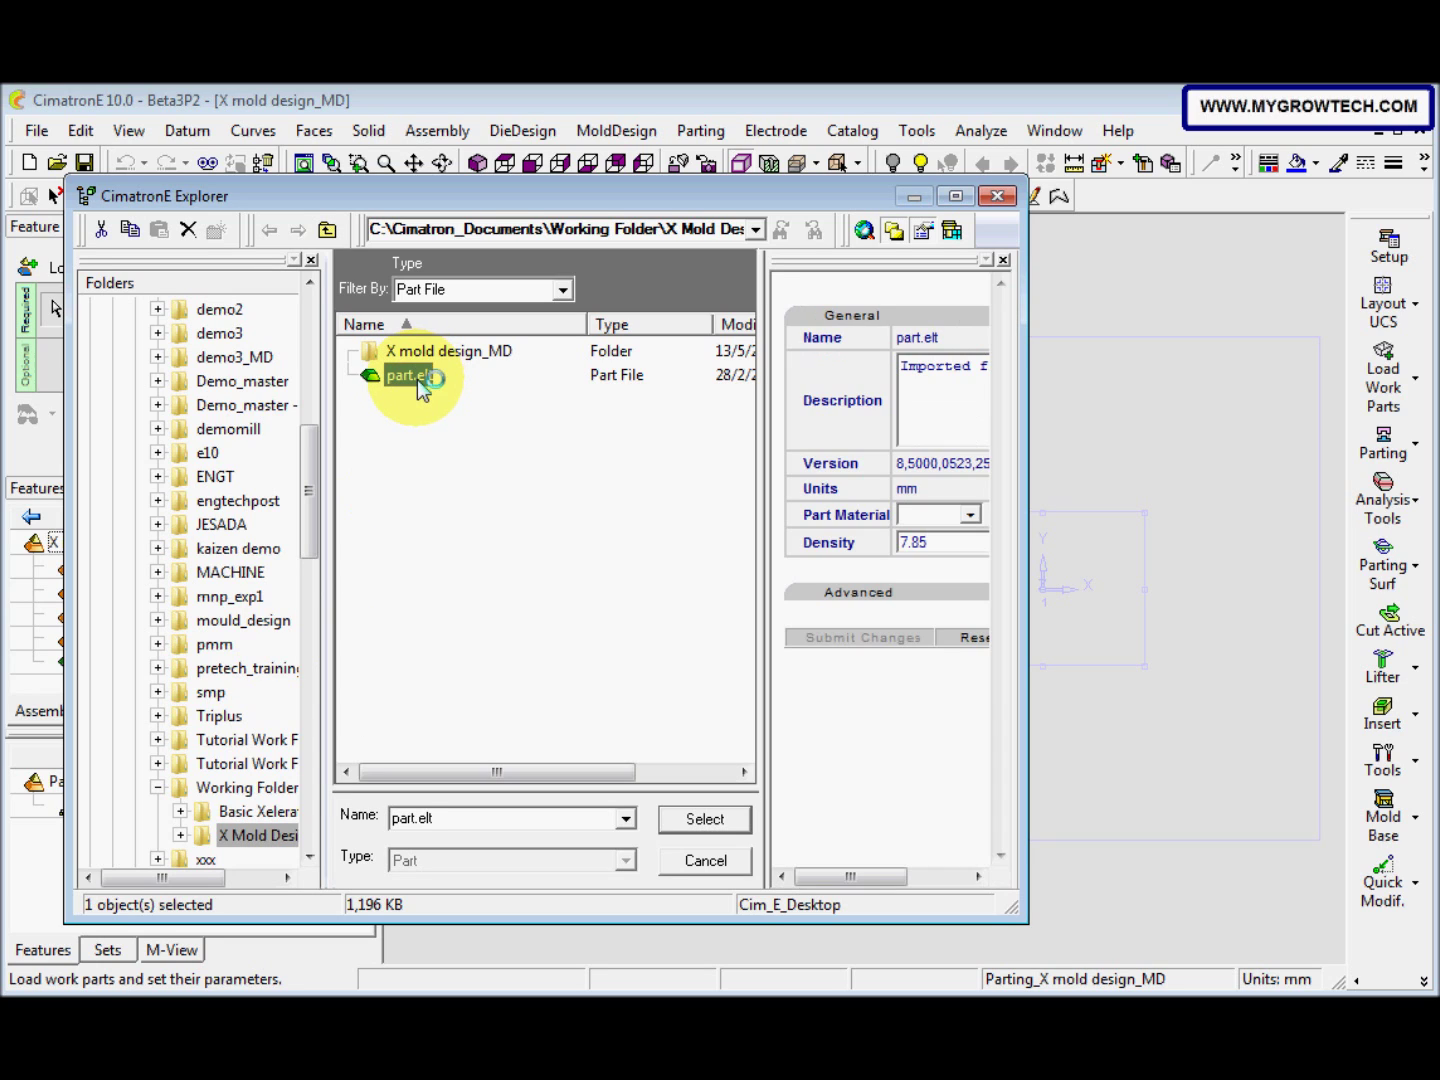
click(737, 819)
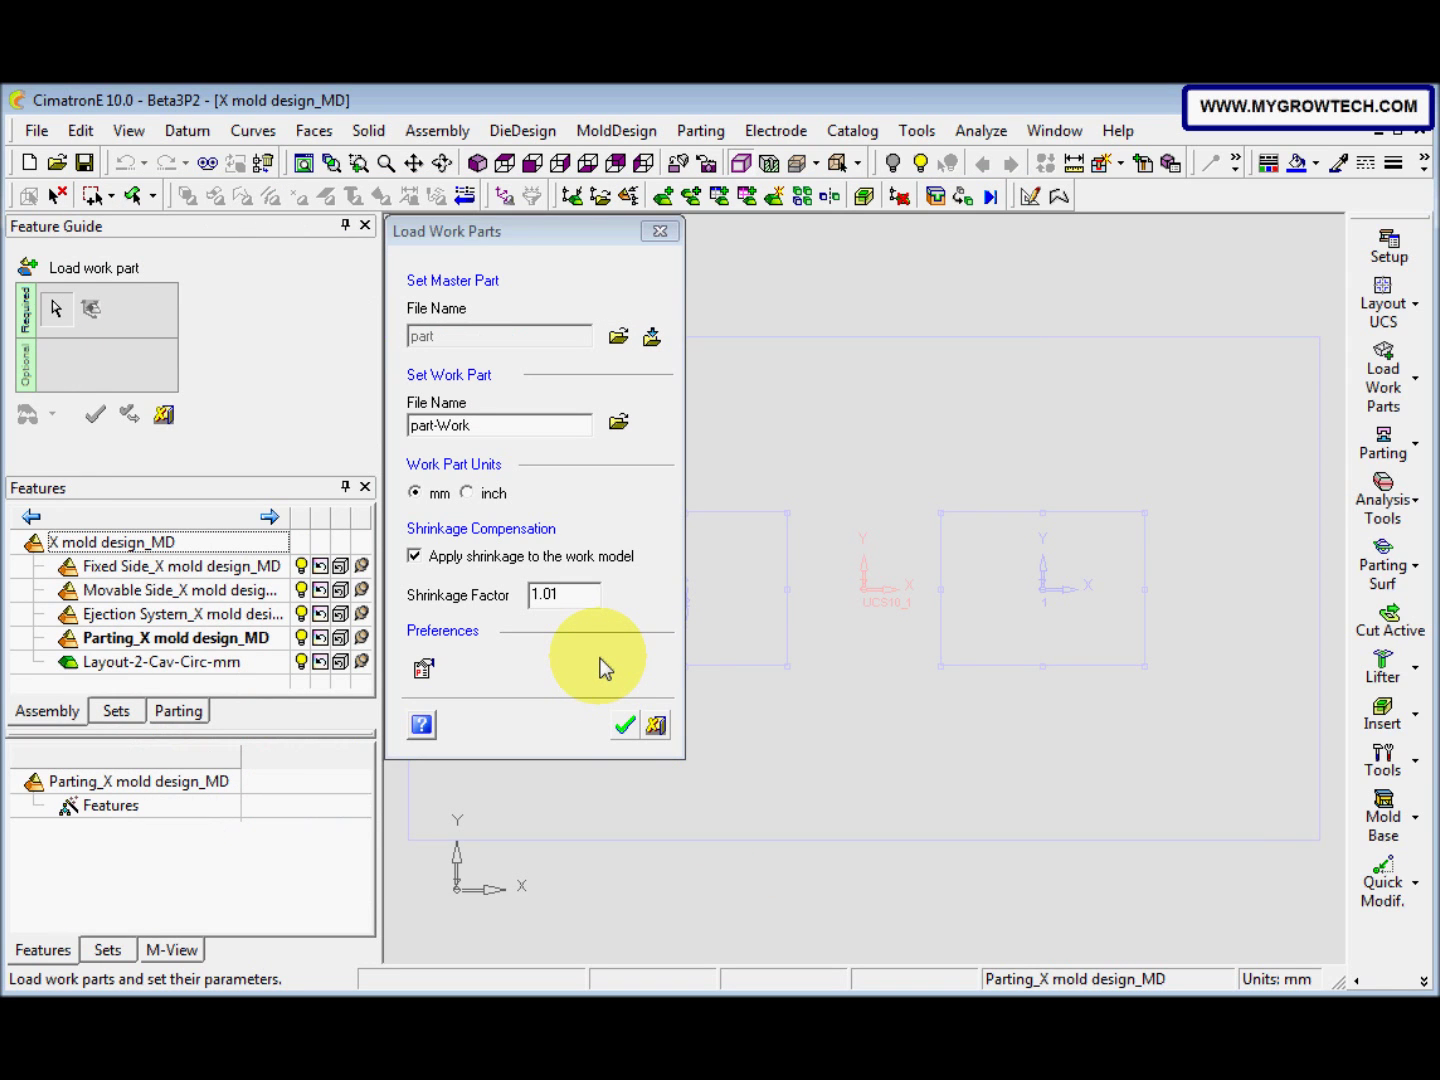
drag(505, 426, 410, 427)
click(505, 425)
drag(505, 426, 409, 427)
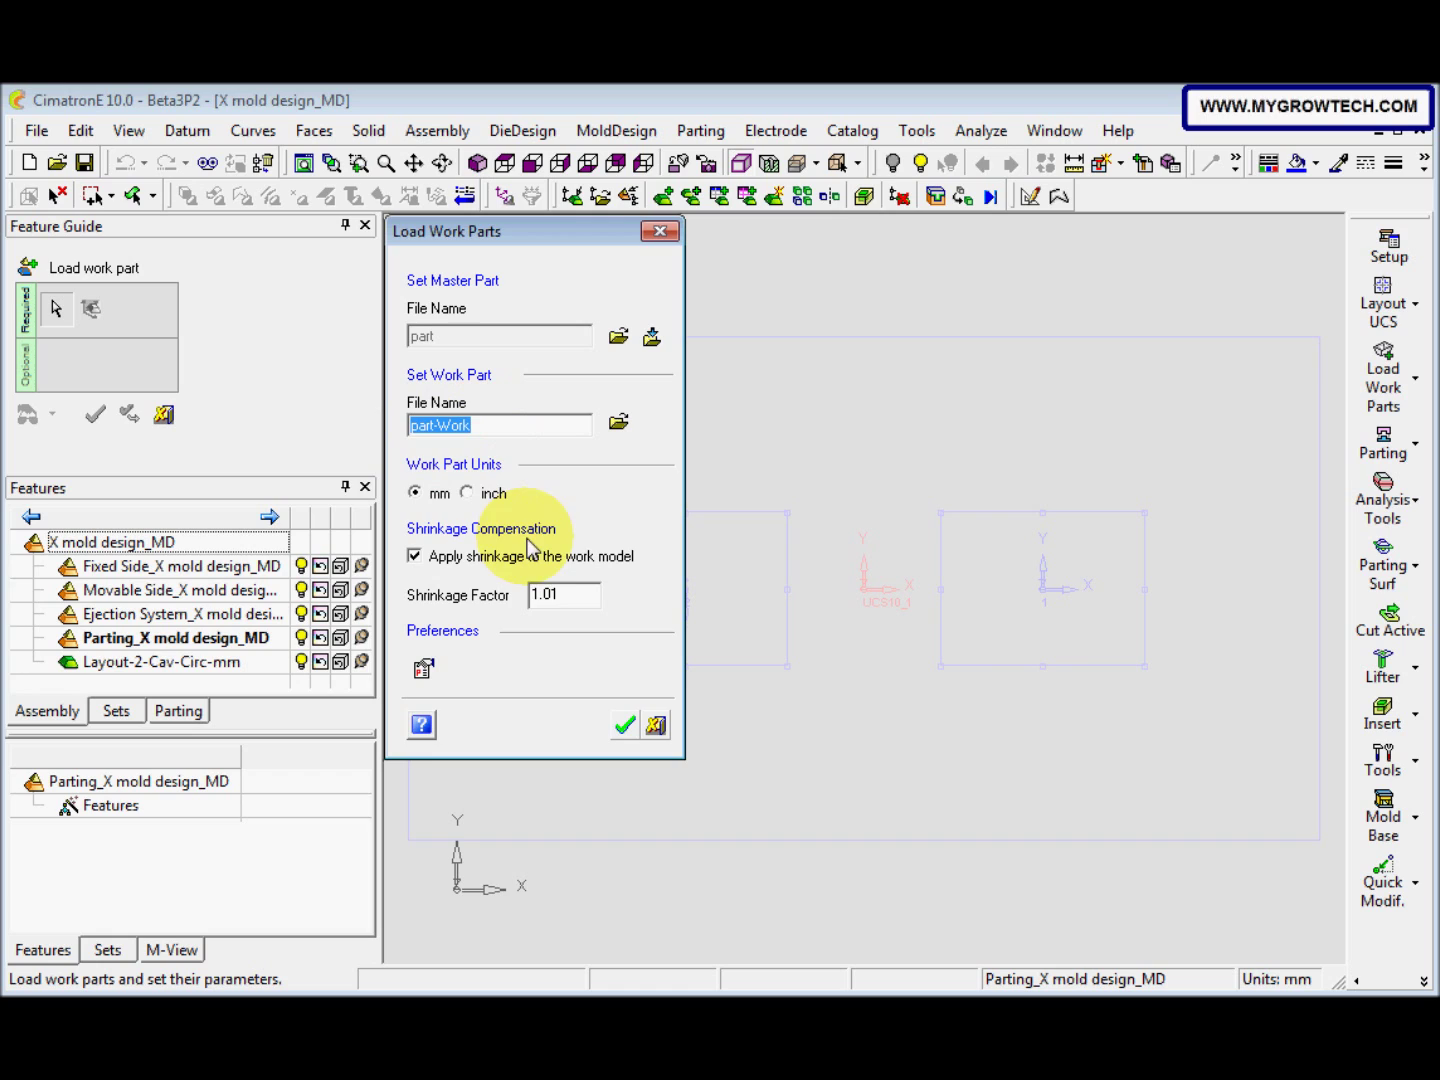
click(626, 725)
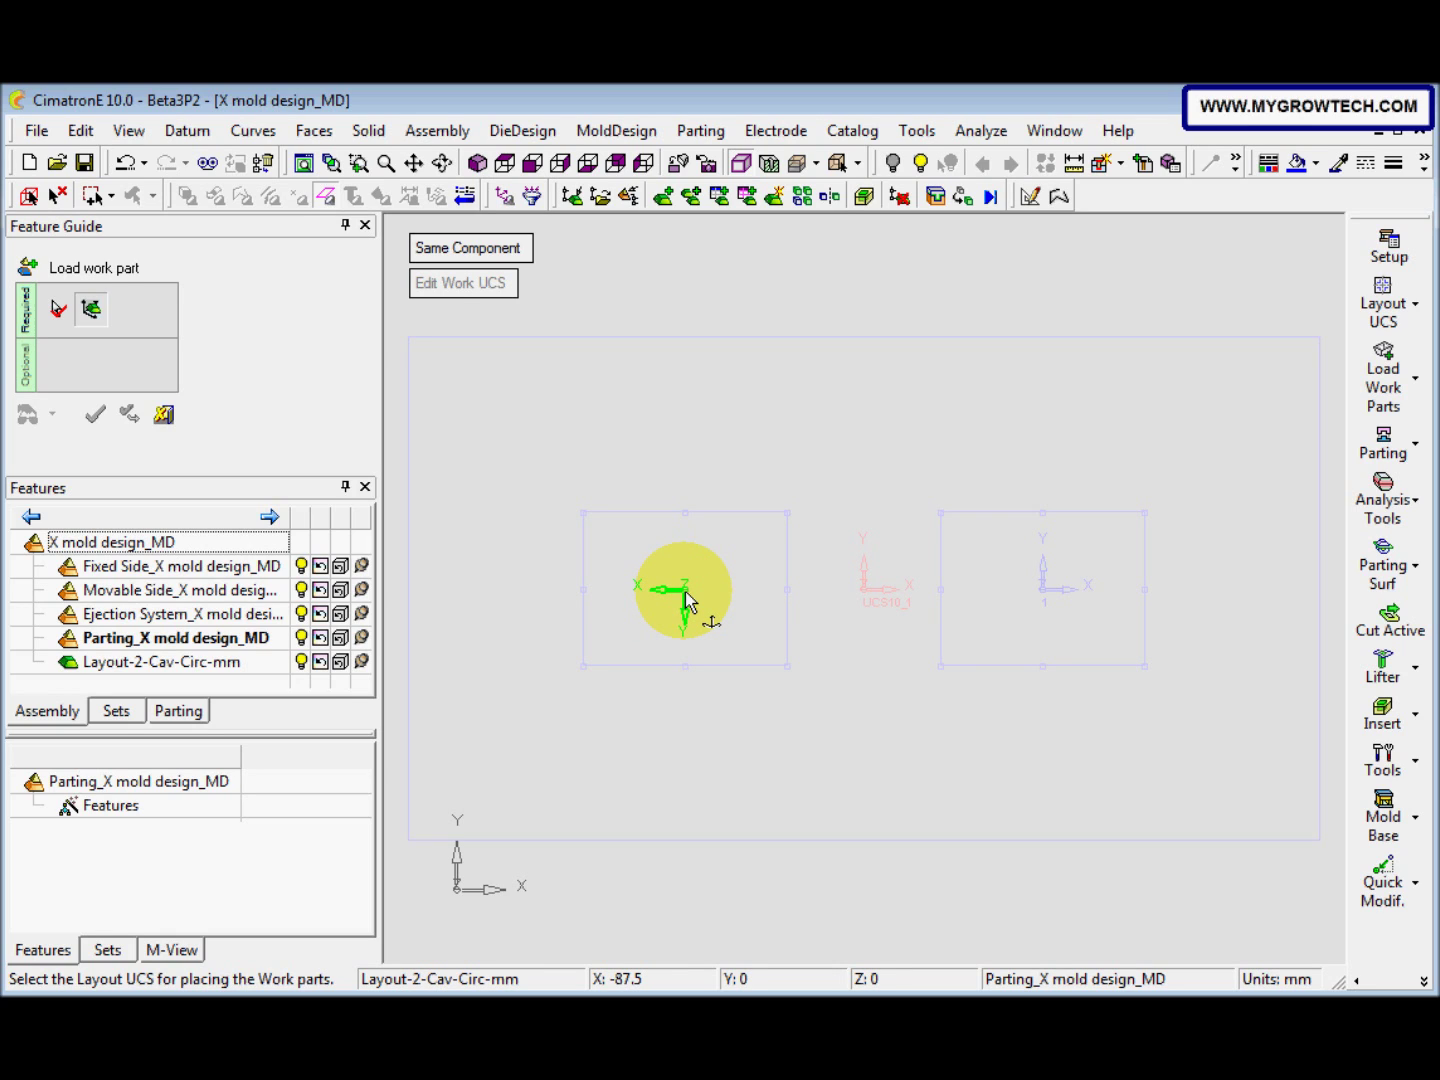
Place the work part on the layout UCS of each of the two cavities and finish loading the work parts
click(686, 599)
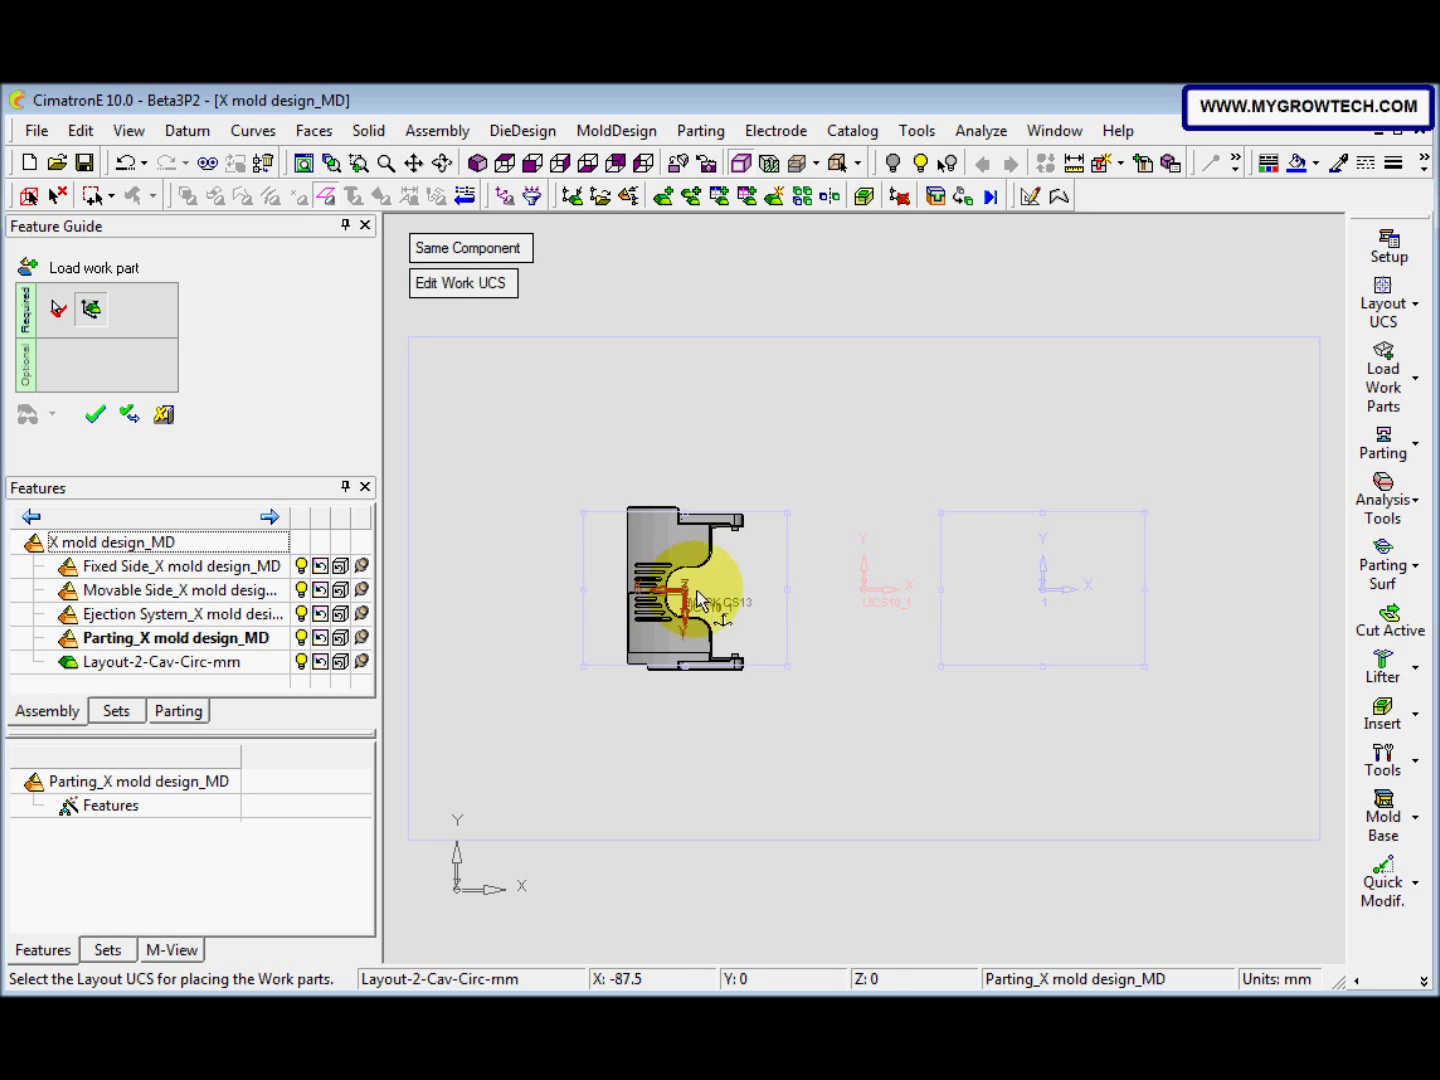
click(1040, 590)
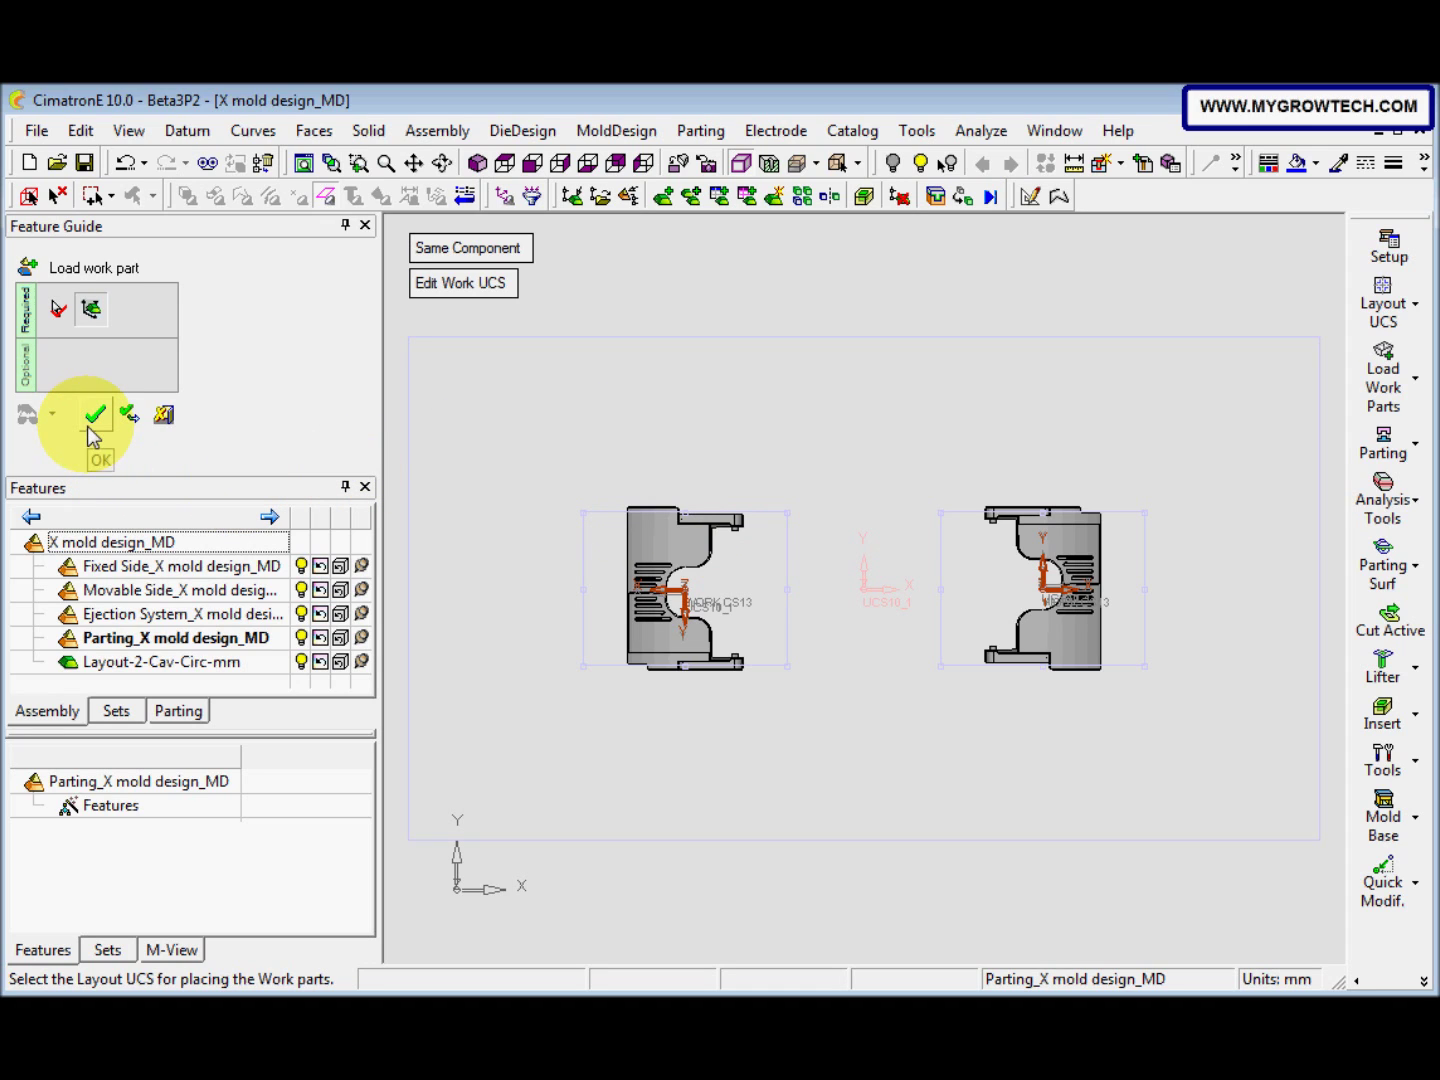
right_click(556, 404)
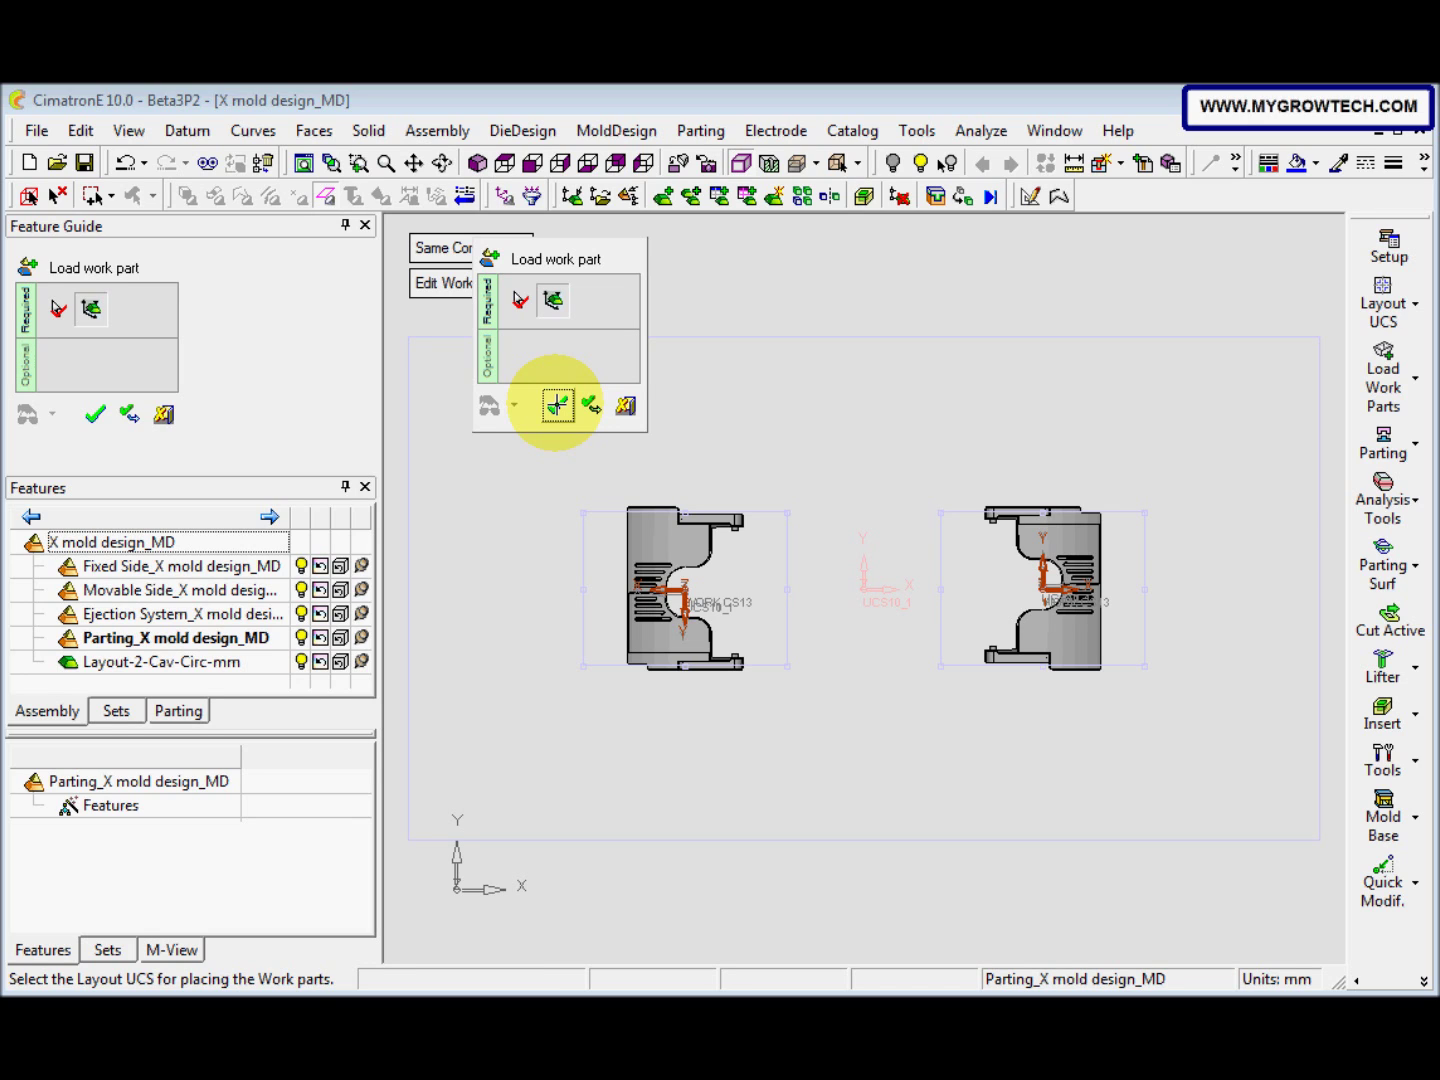
click(558, 405)
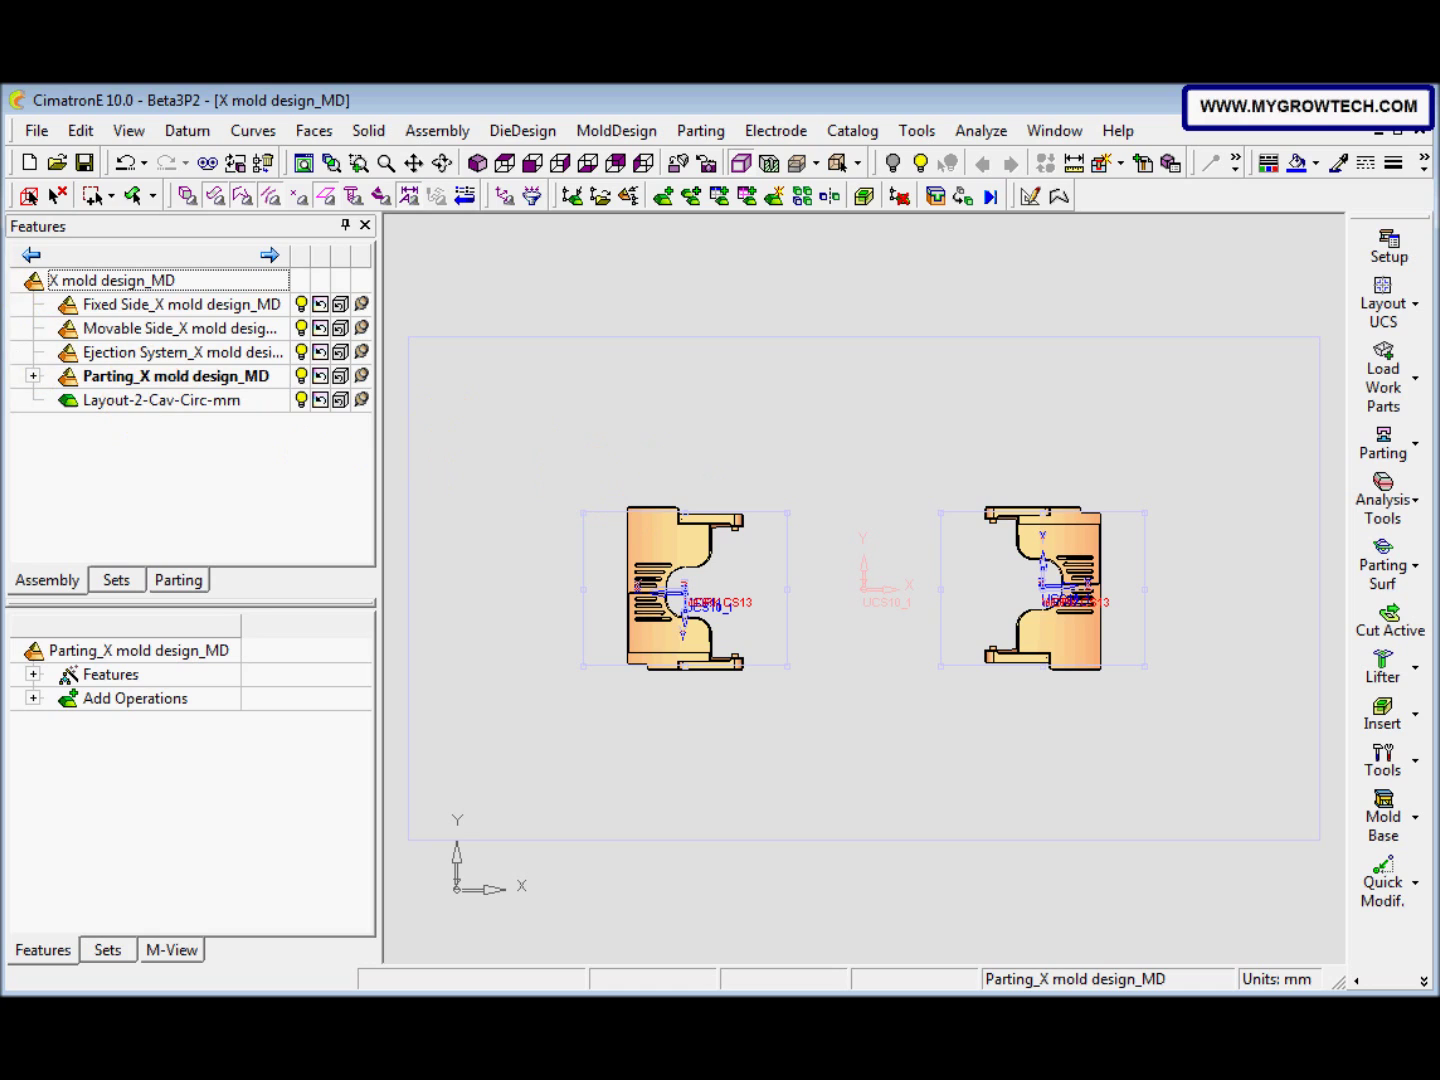
Show the layout sketch dimensions and set the outer rectangle's length L5 to 220 mm
key(ctrl+a)
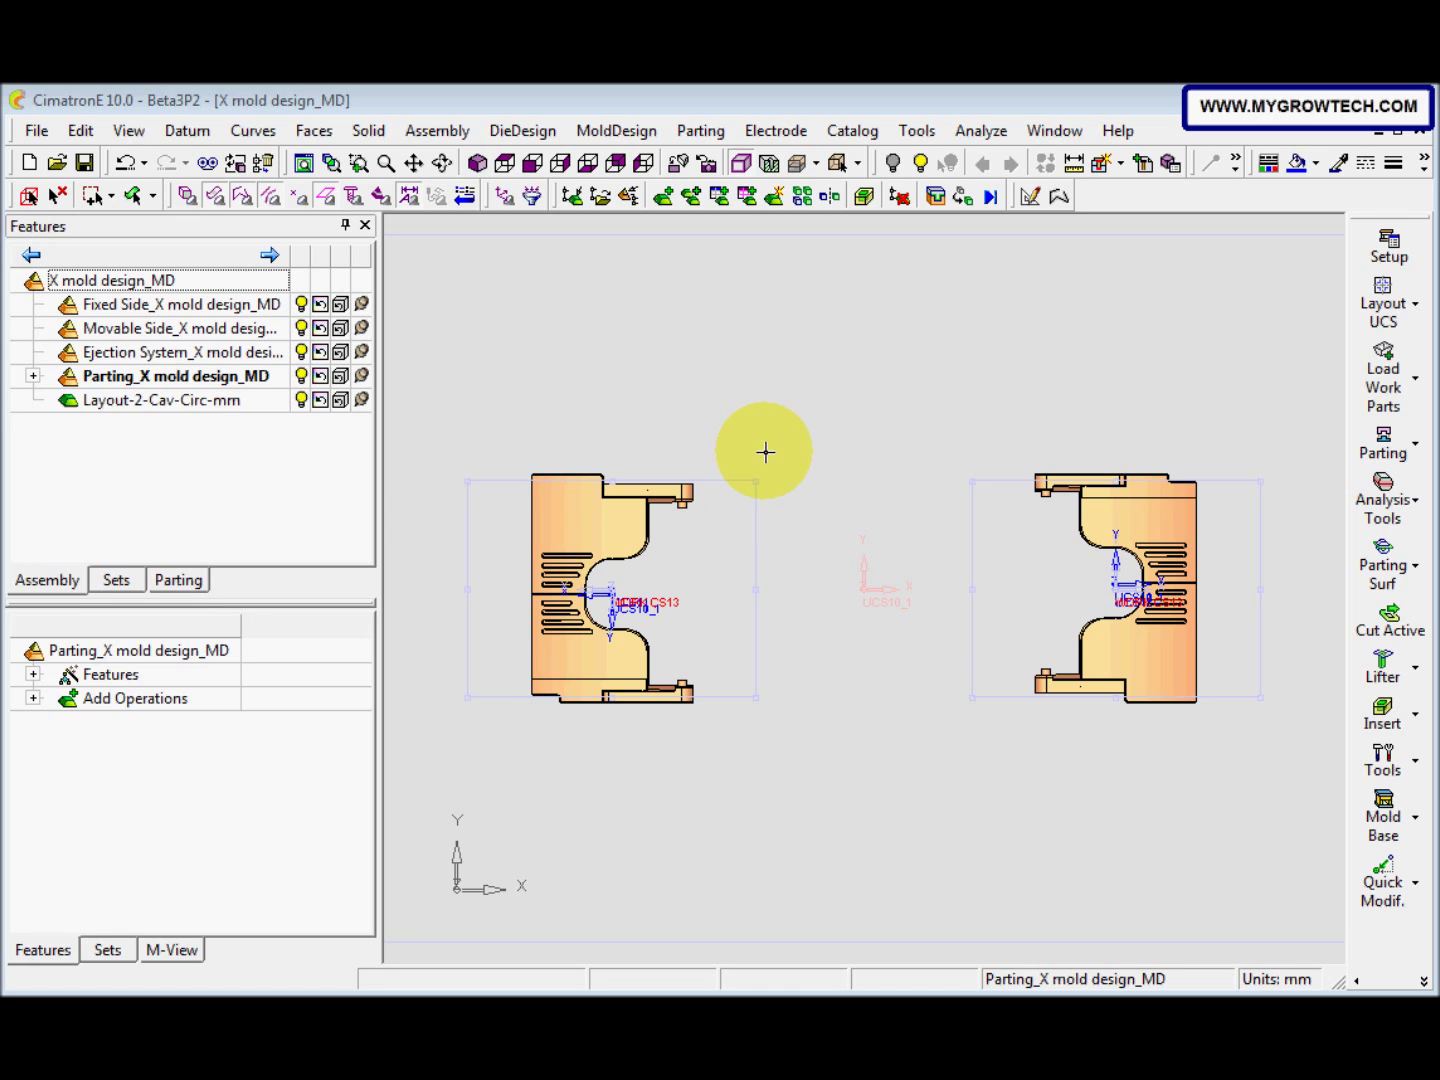
scroll(869, 414, down, 5)
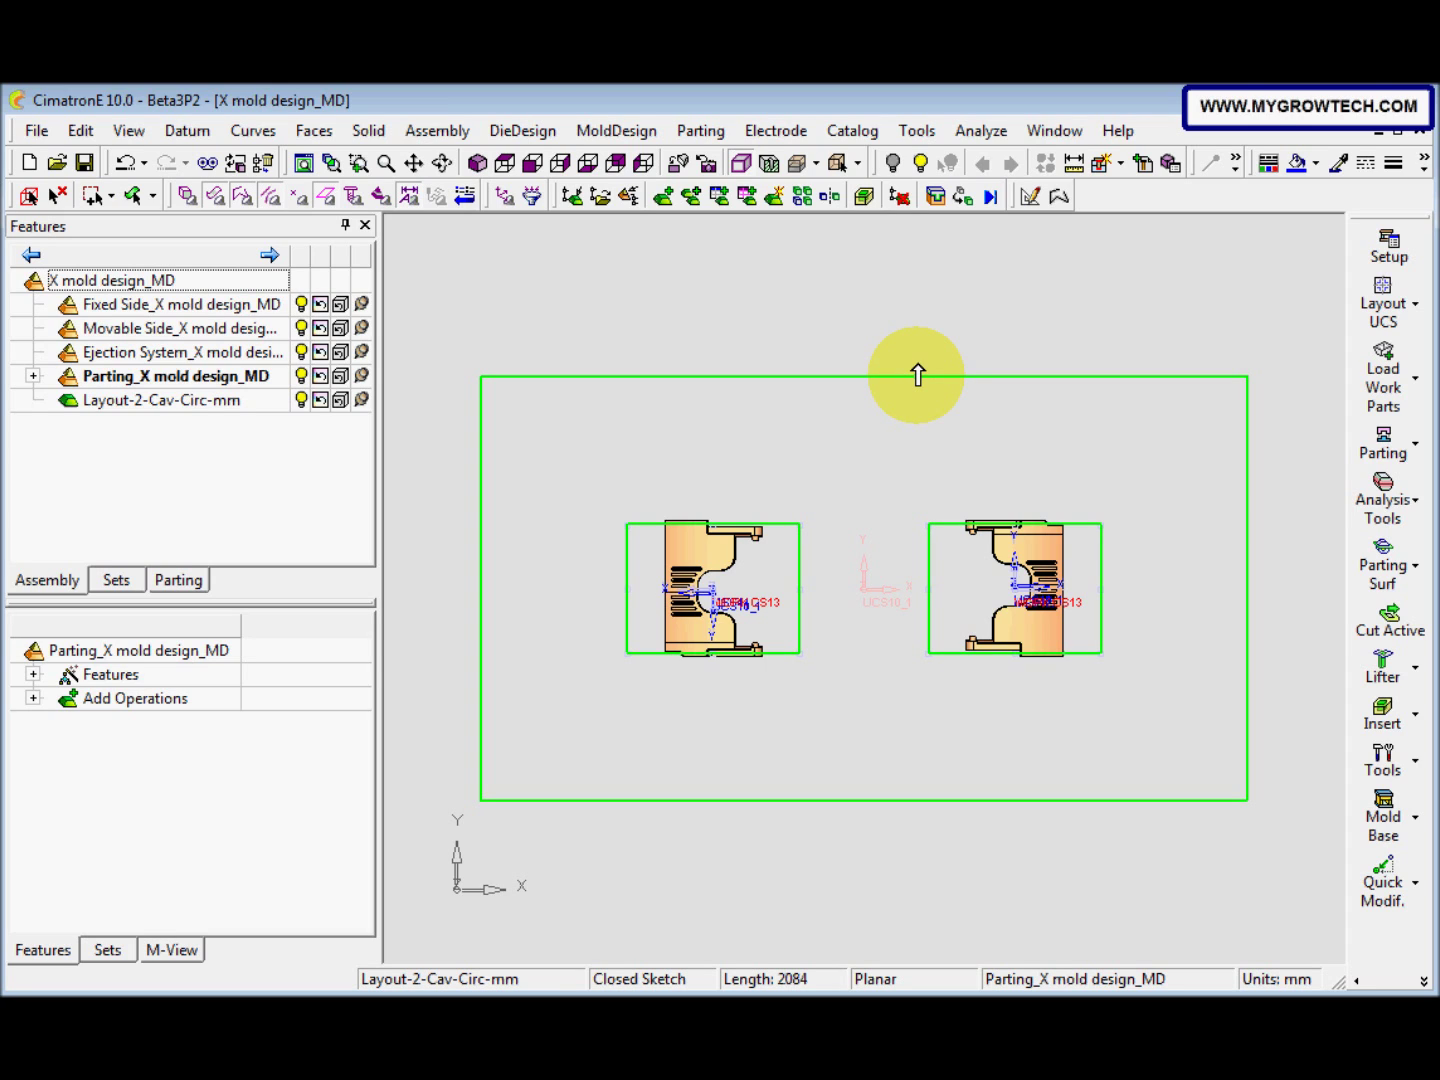
double_click(918, 376)
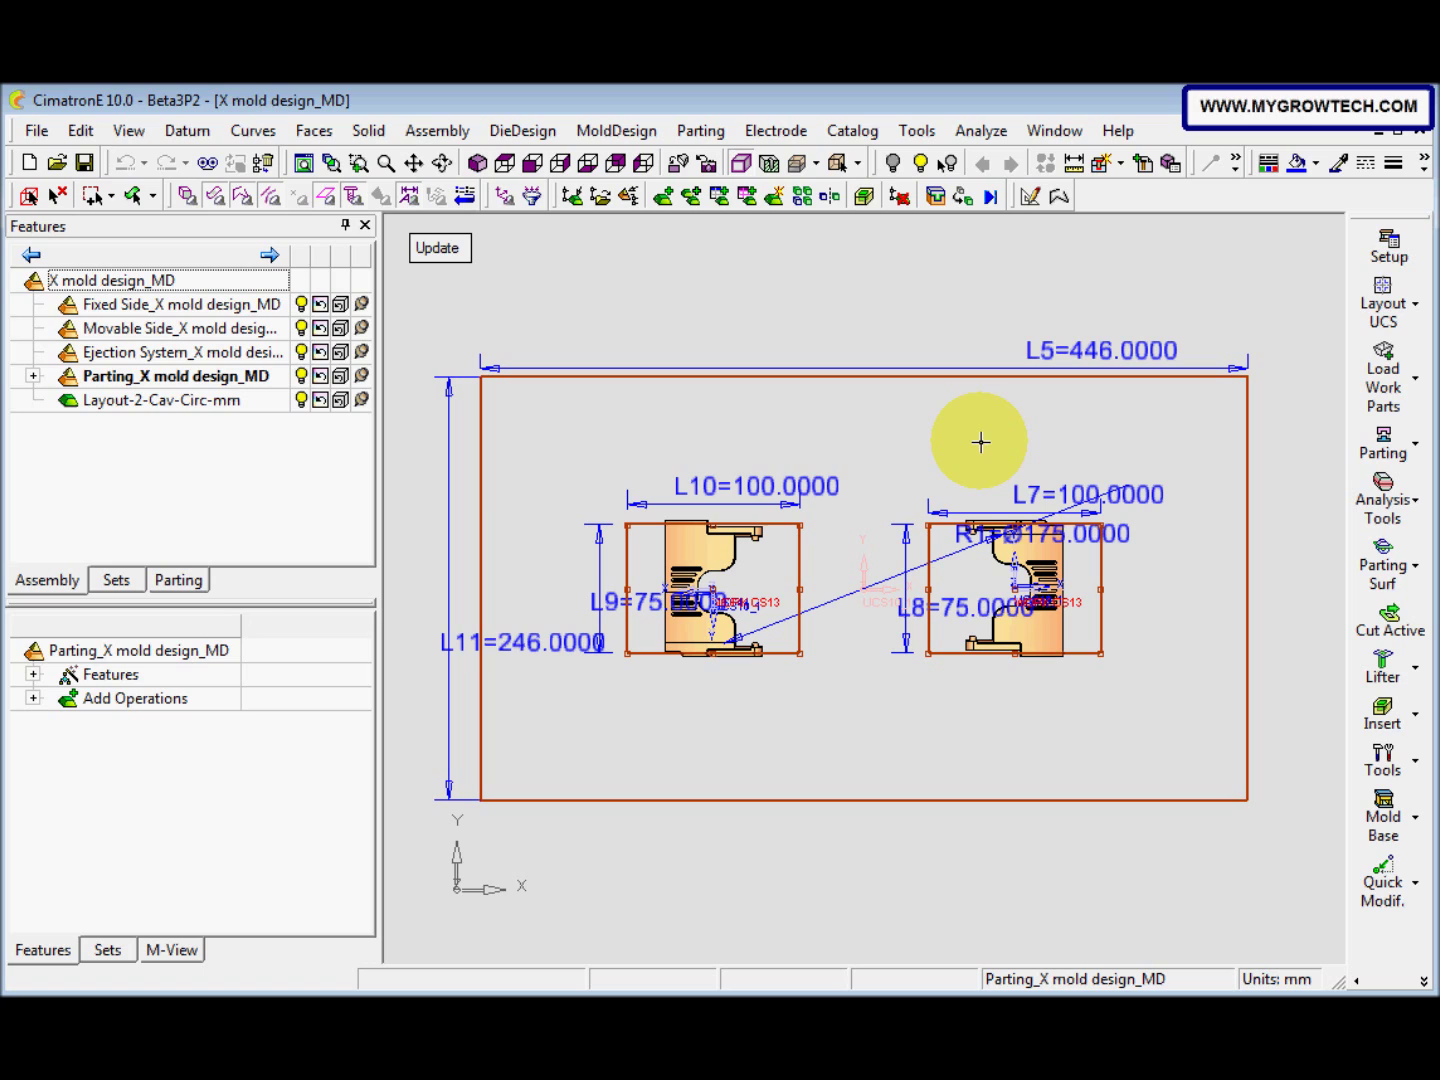
double_click(1112, 361)
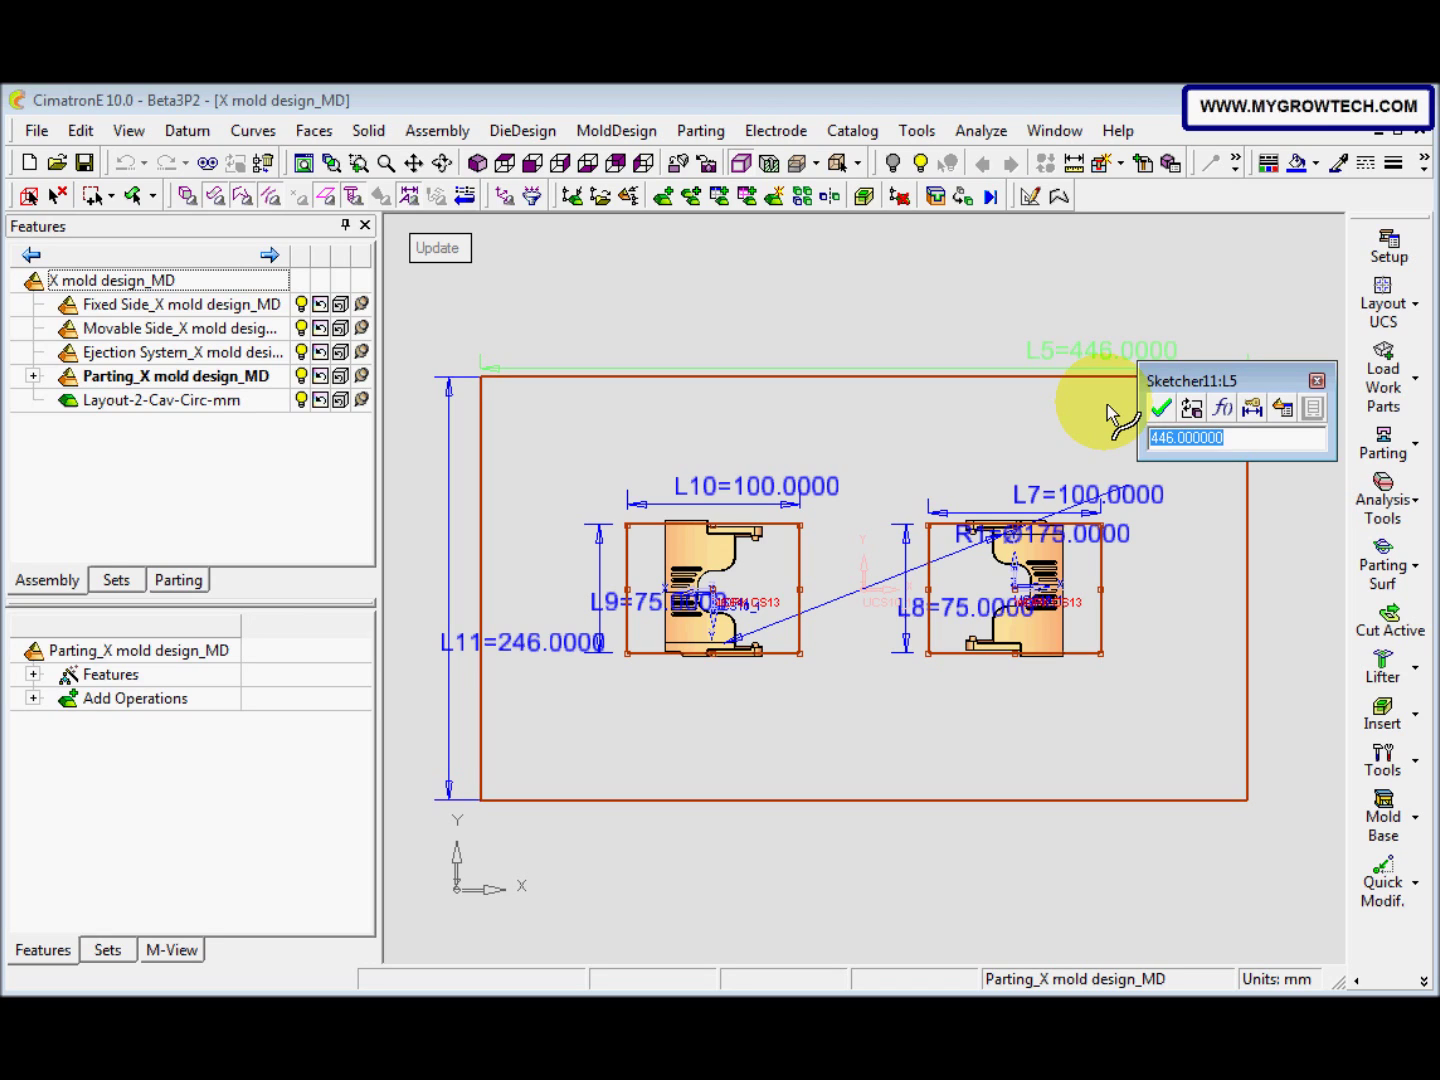
text(220)
key(Return)
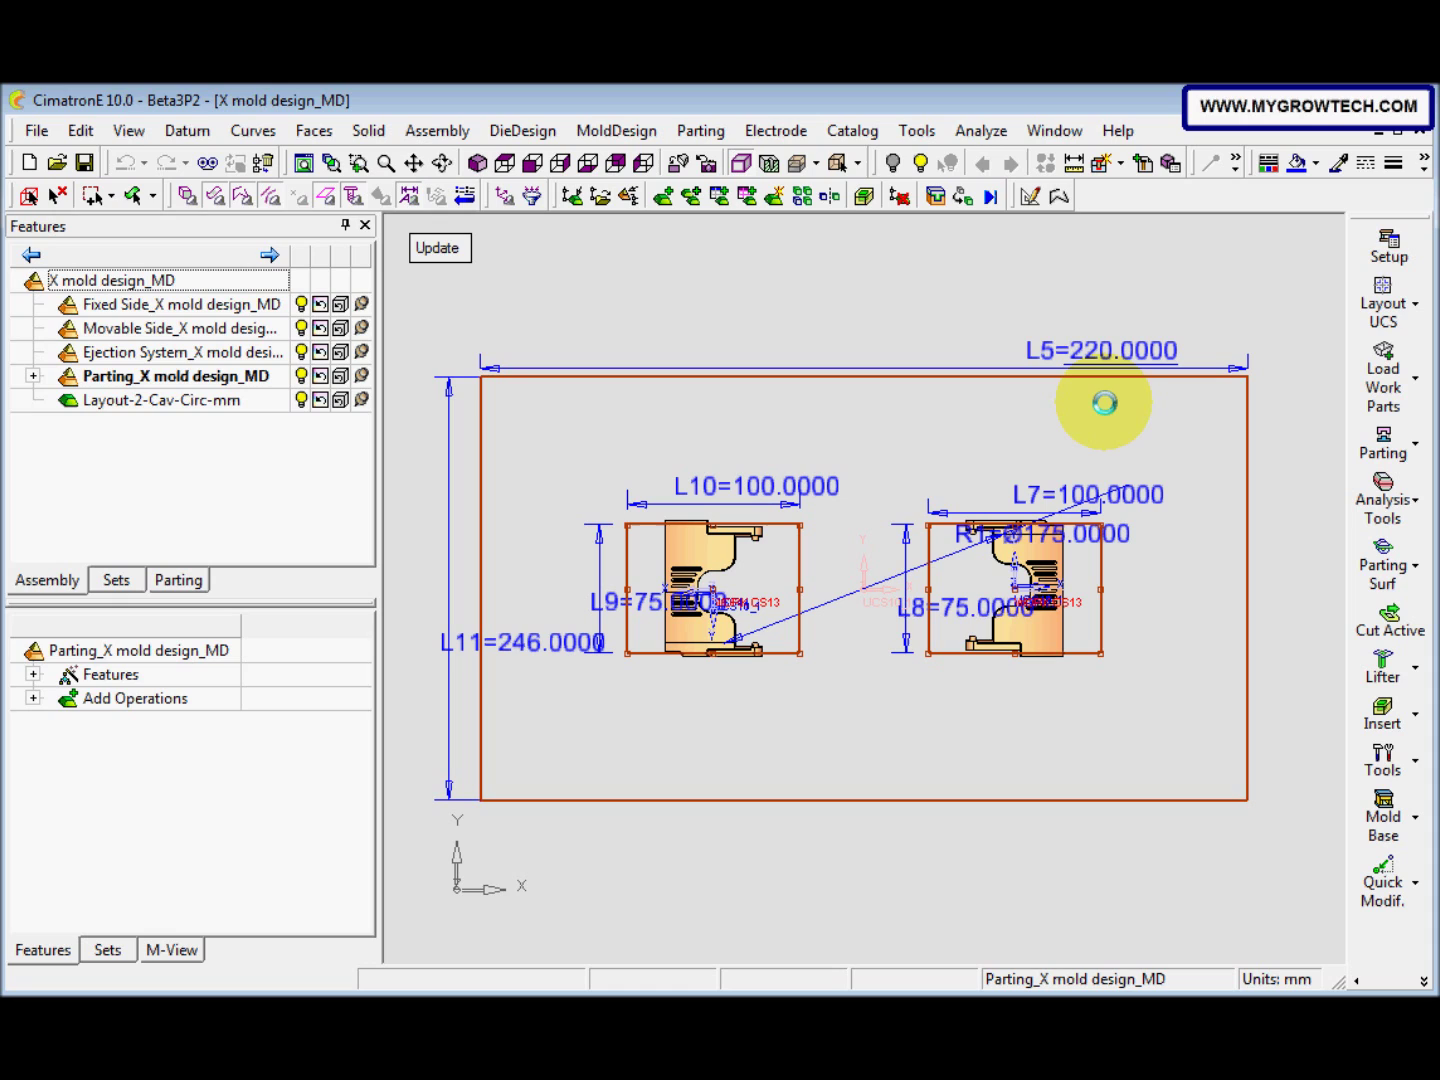
Set the right cavity rectangle's width L7 to 60 mm and the layout circle diameter R1 to 80 mm
double_click(1131, 495)
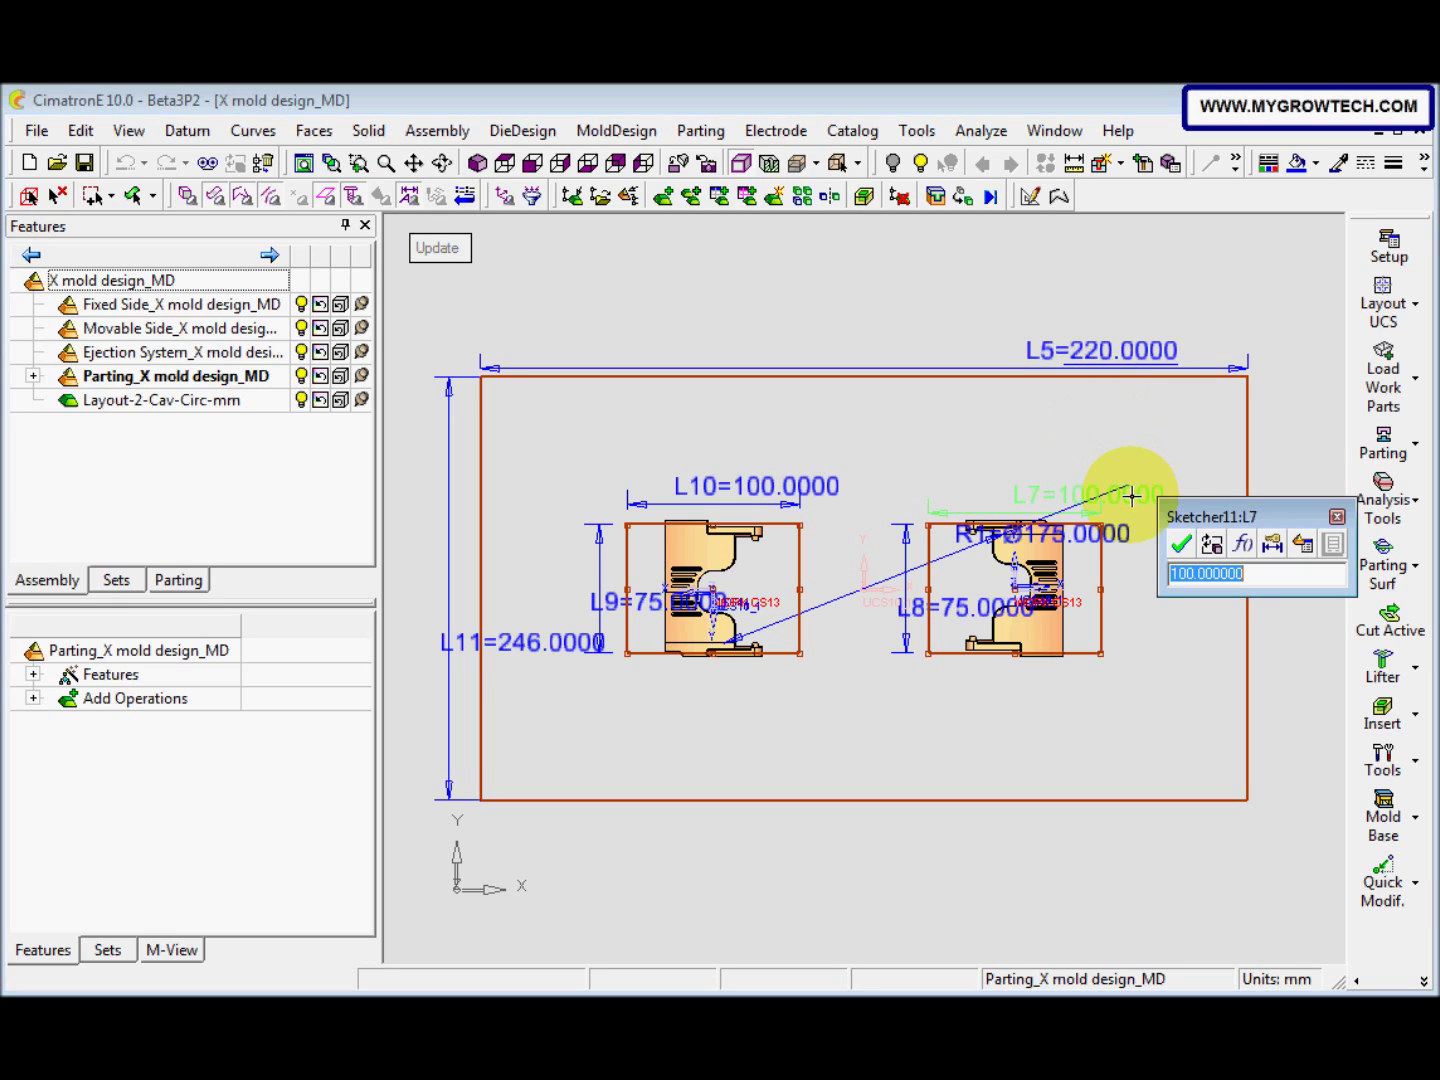
text(60)
key(Return)
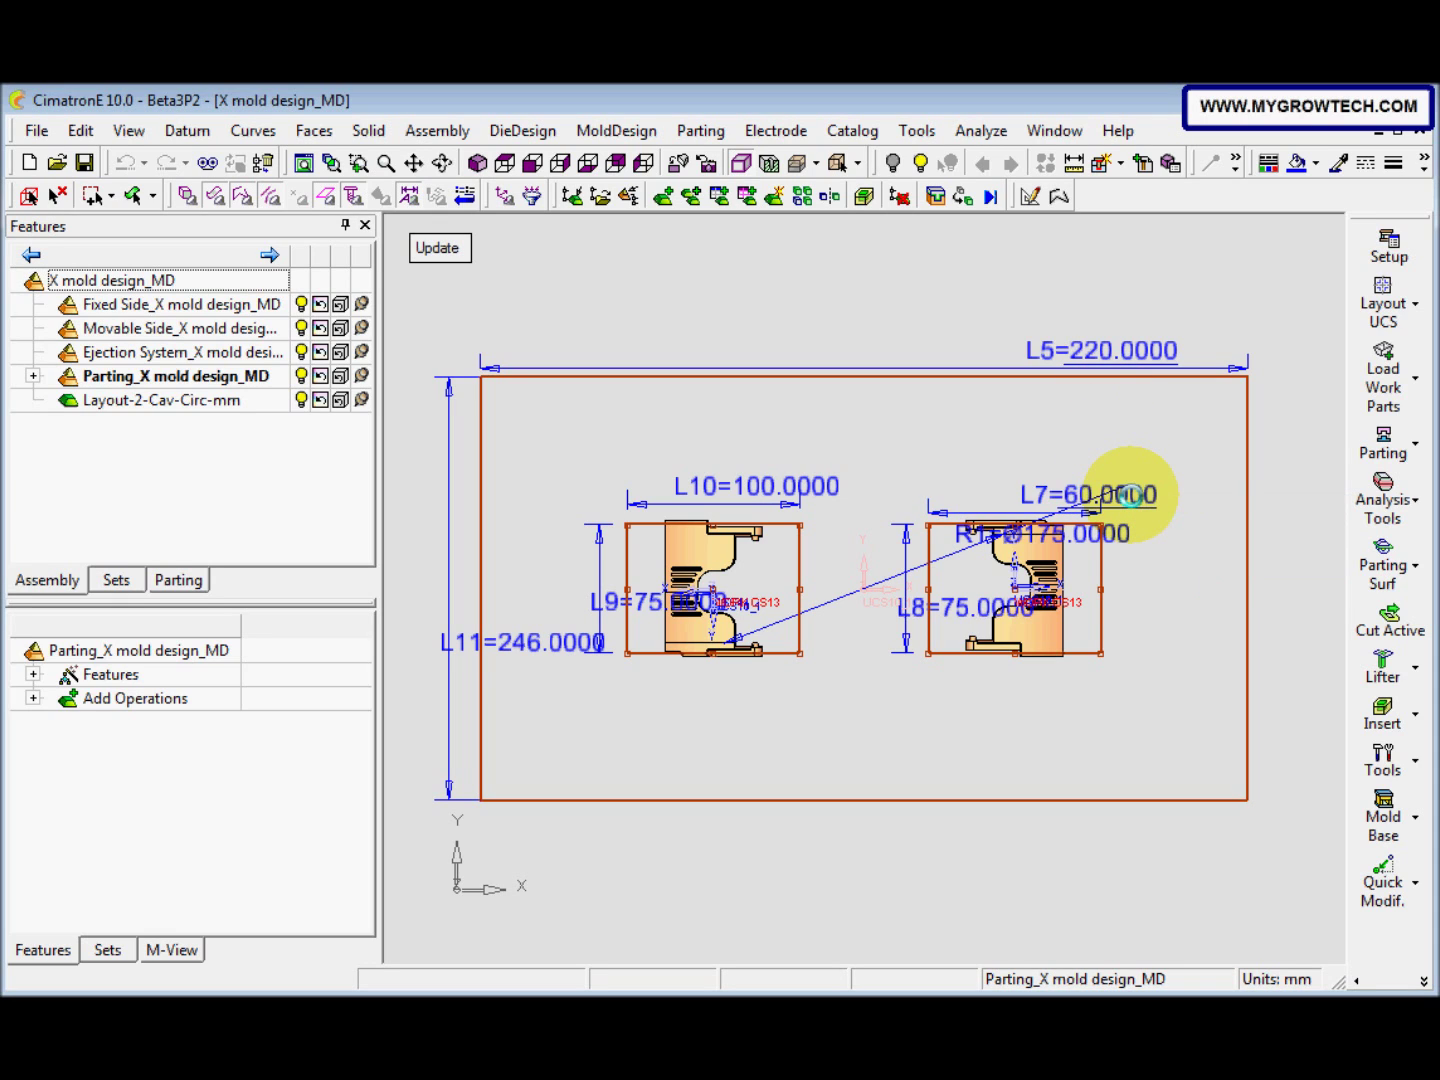
double_click(1092, 534)
text(80)
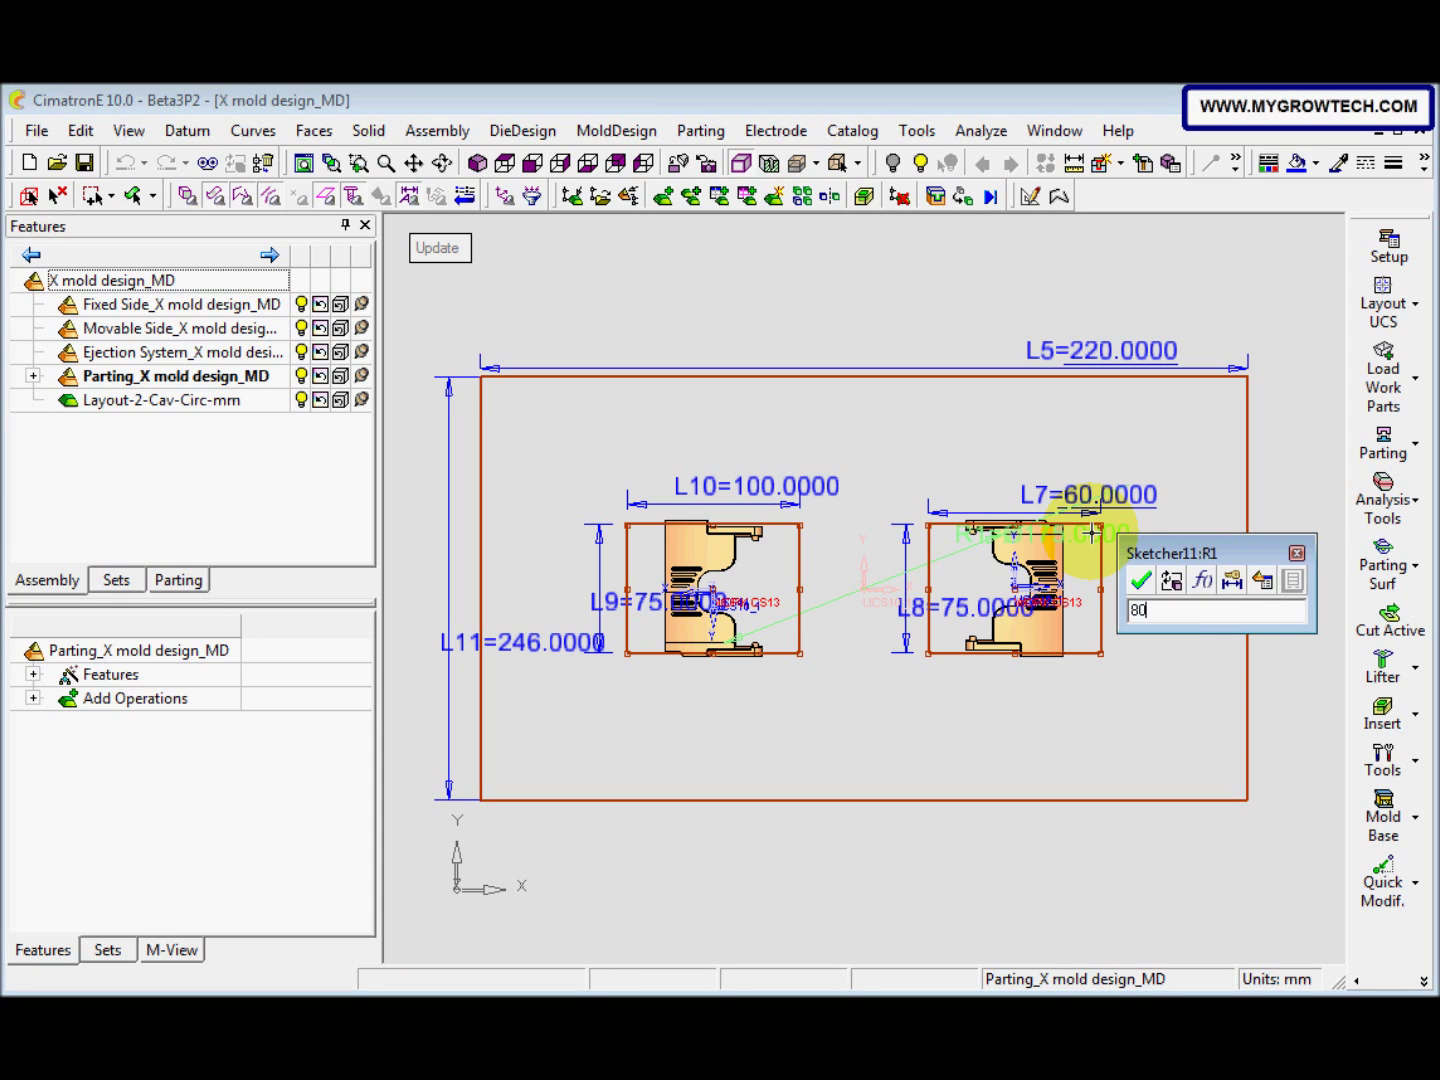
key(Return)
Set the left cavity rectangle's width L10 to 60 mm in the layout sketch
double_click(802, 489)
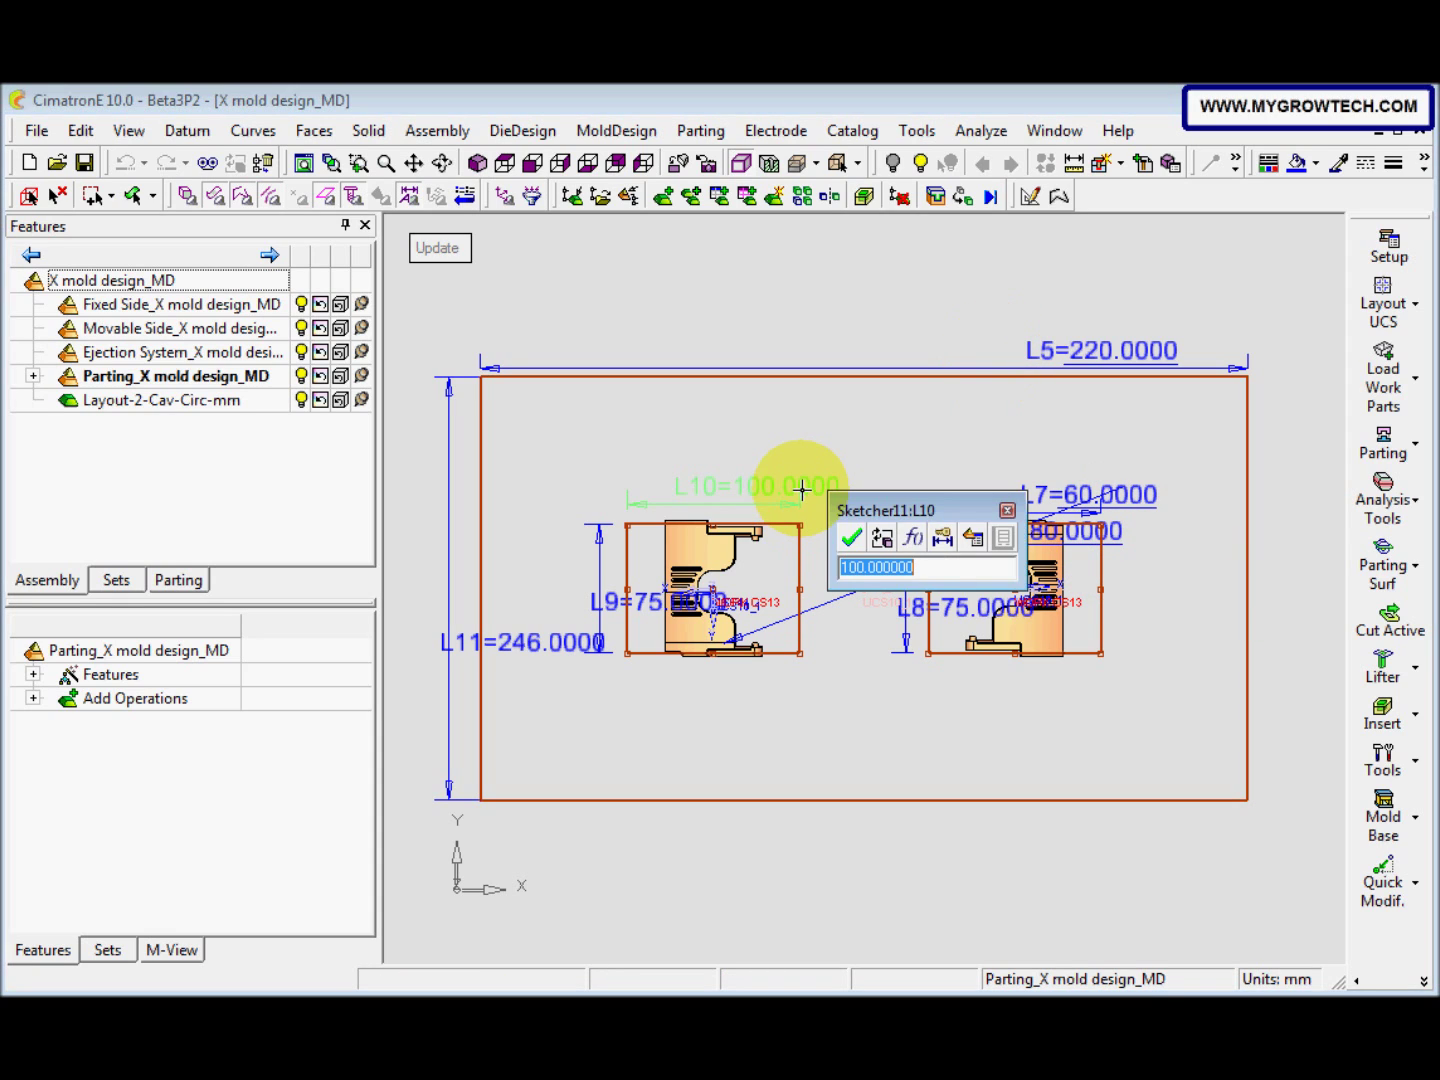
text(60)
key(Return)
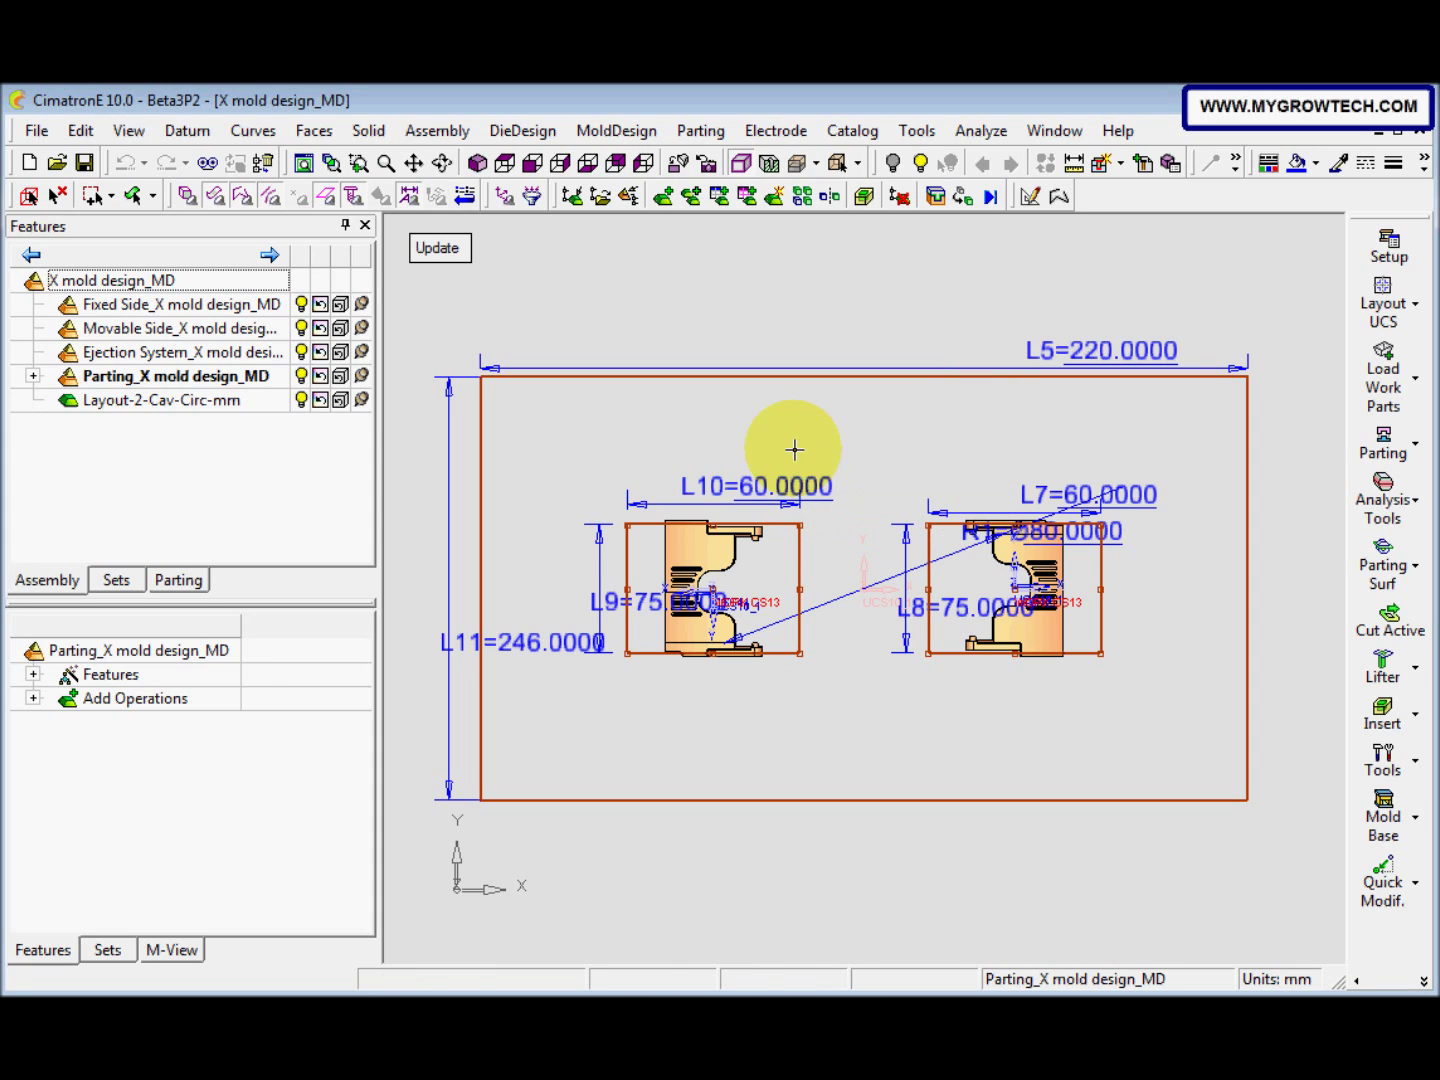
Set the outer rectangle's height L11 to 180 mm and update the layout with the changed dimensions
double_click(545, 646)
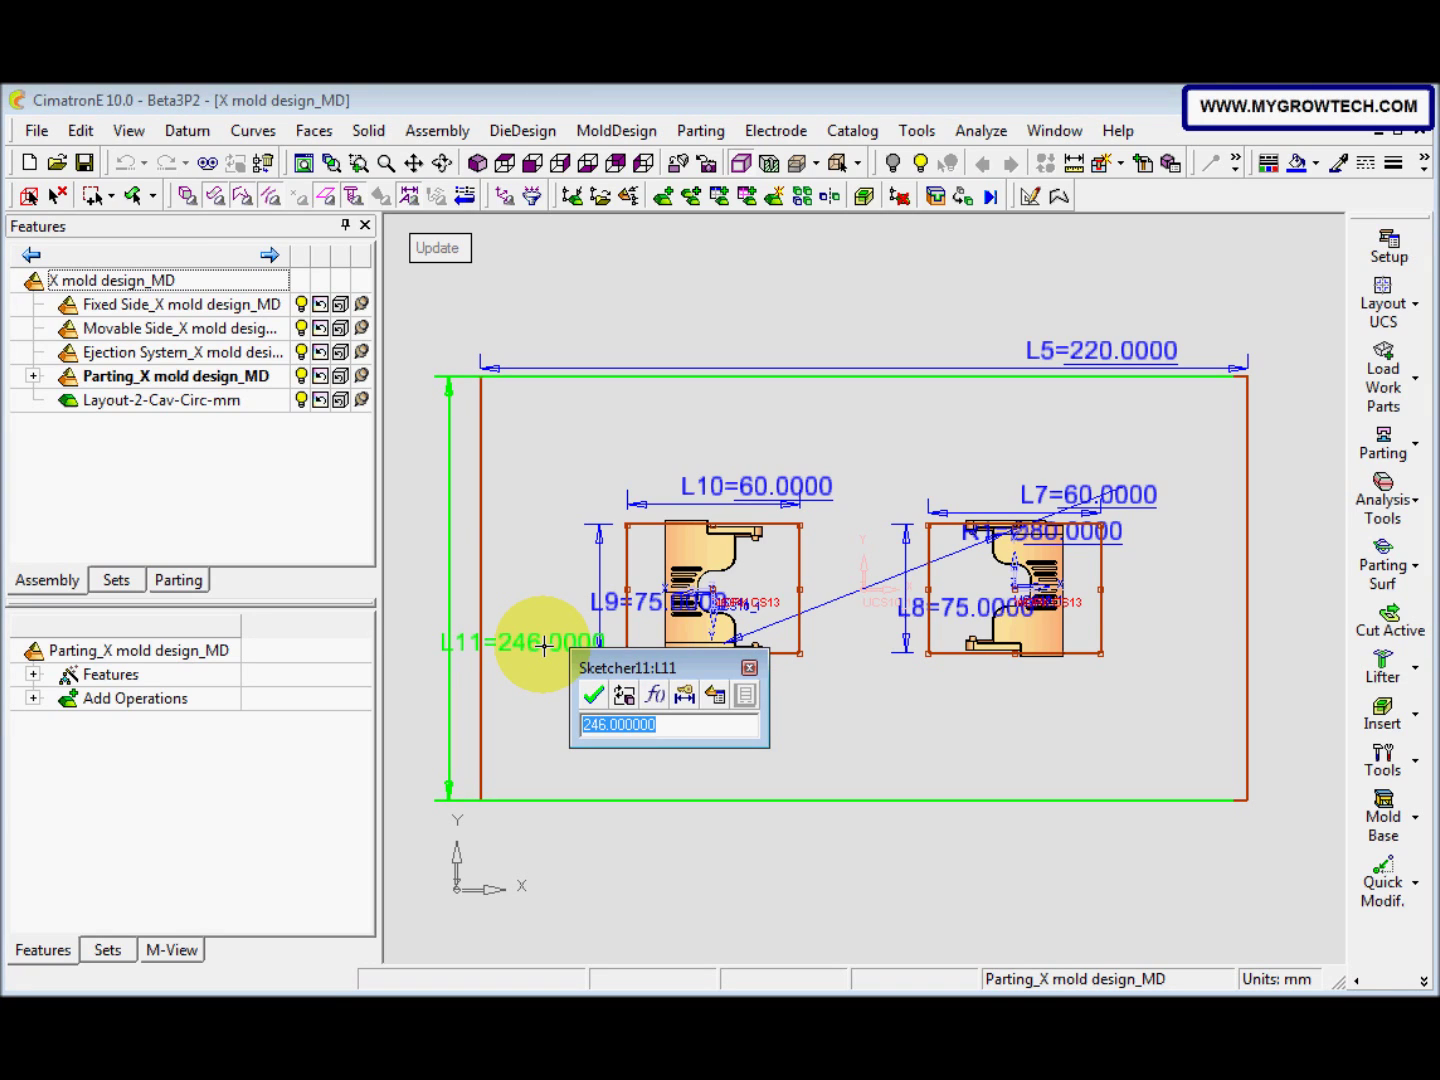
text(180)
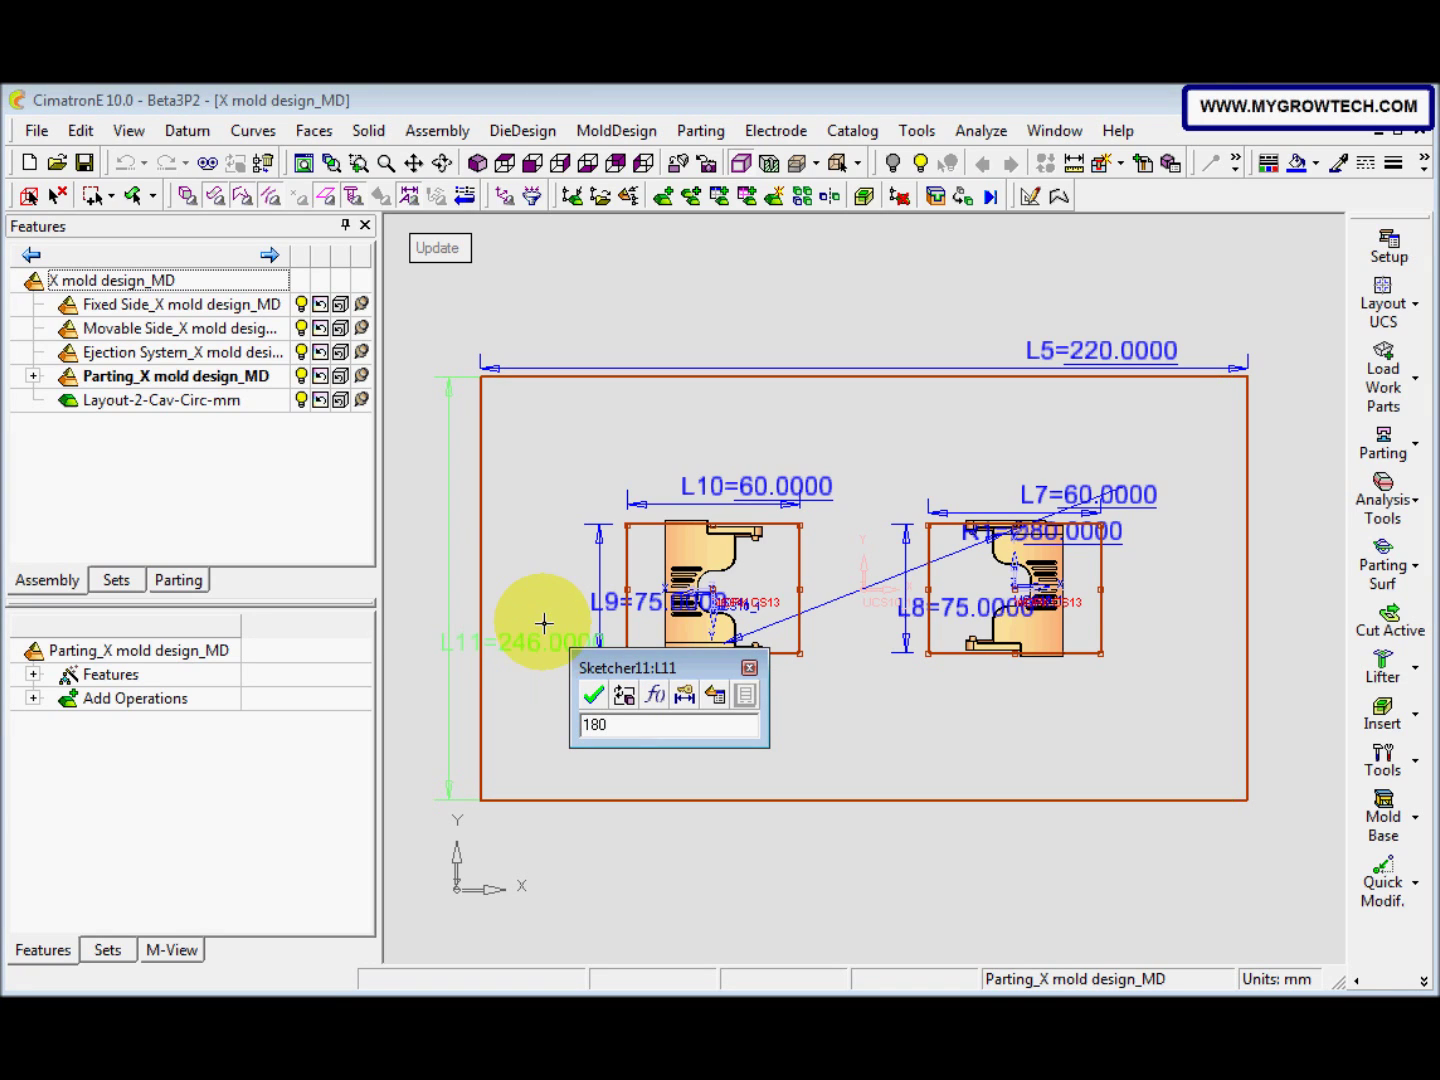
key(Return)
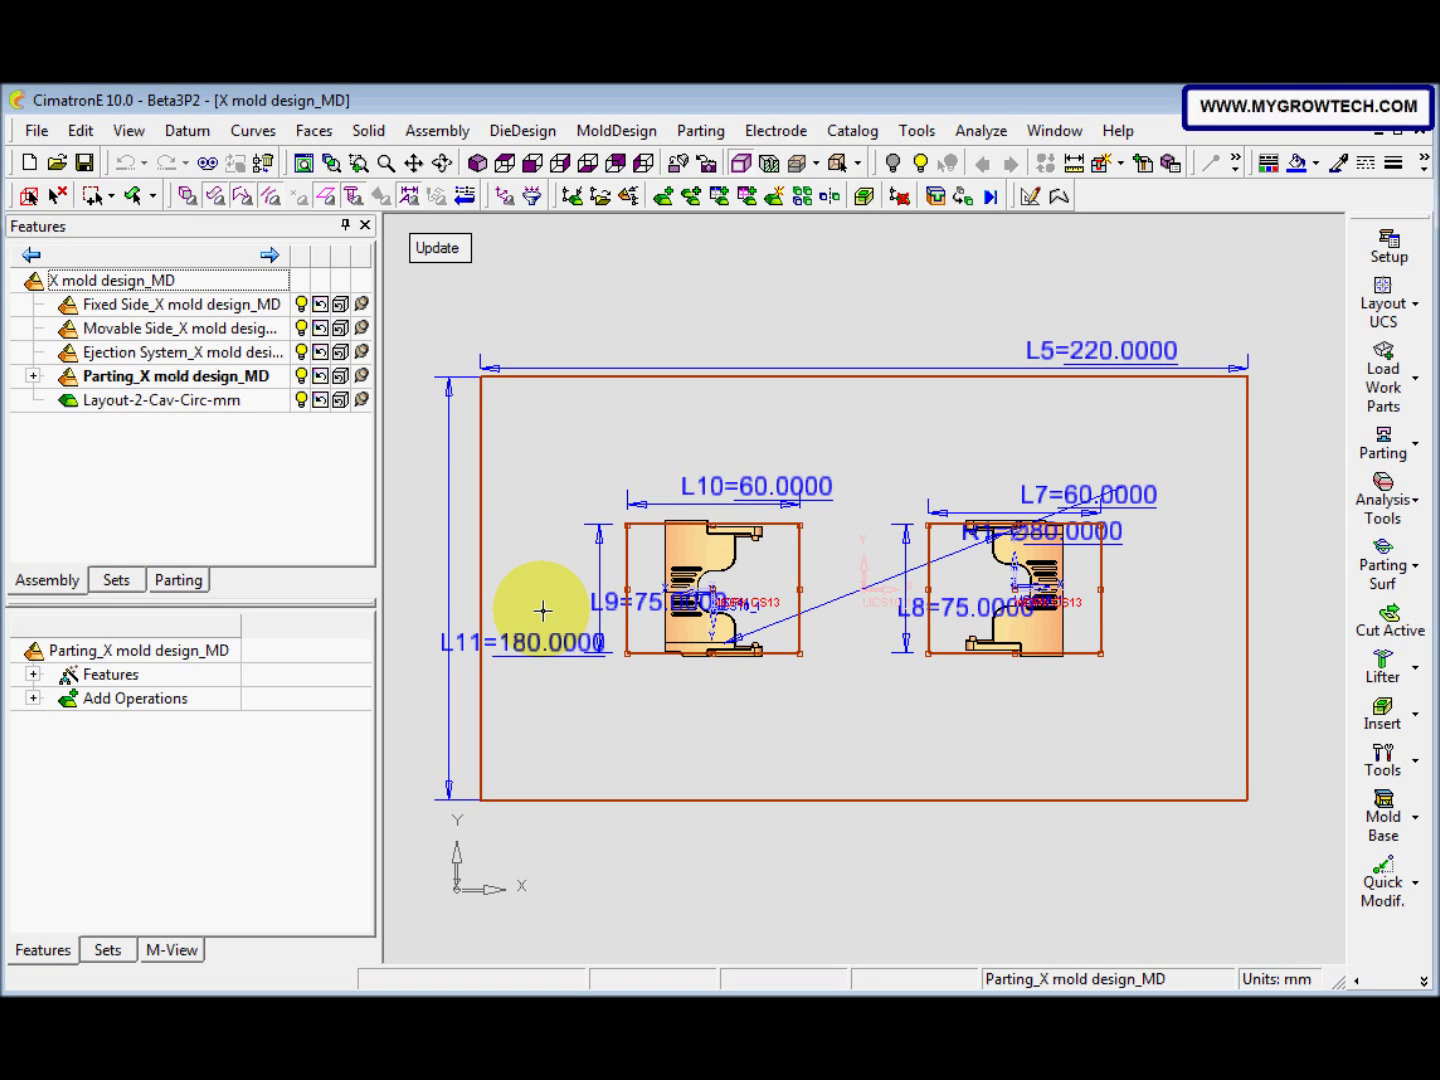
click(437, 248)
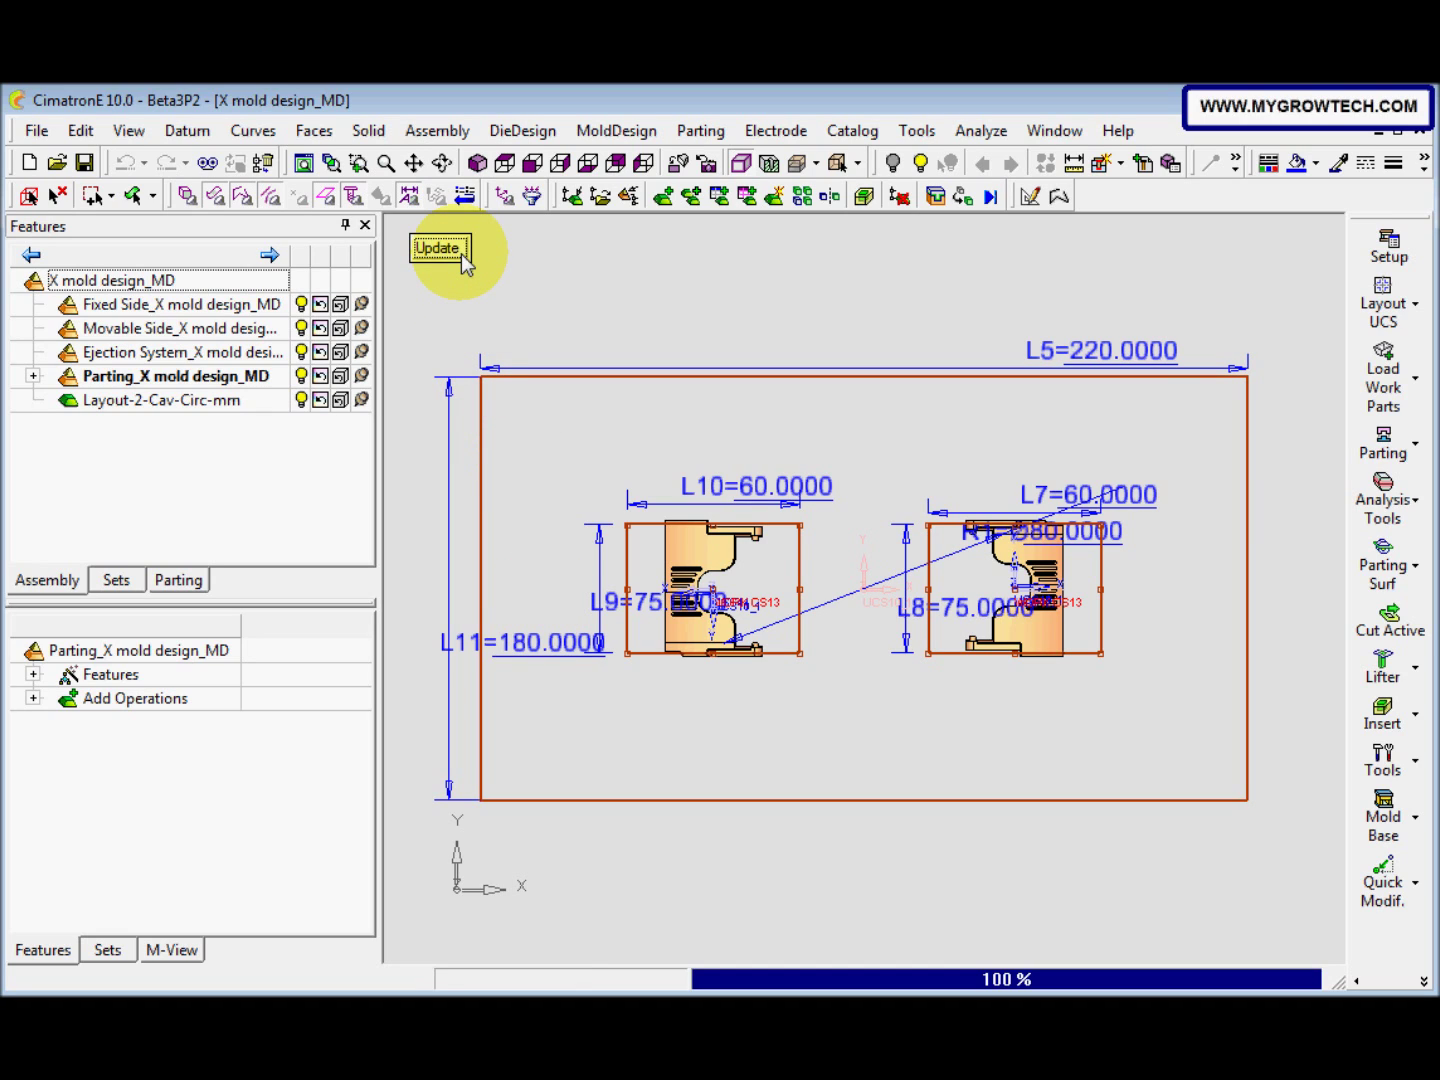